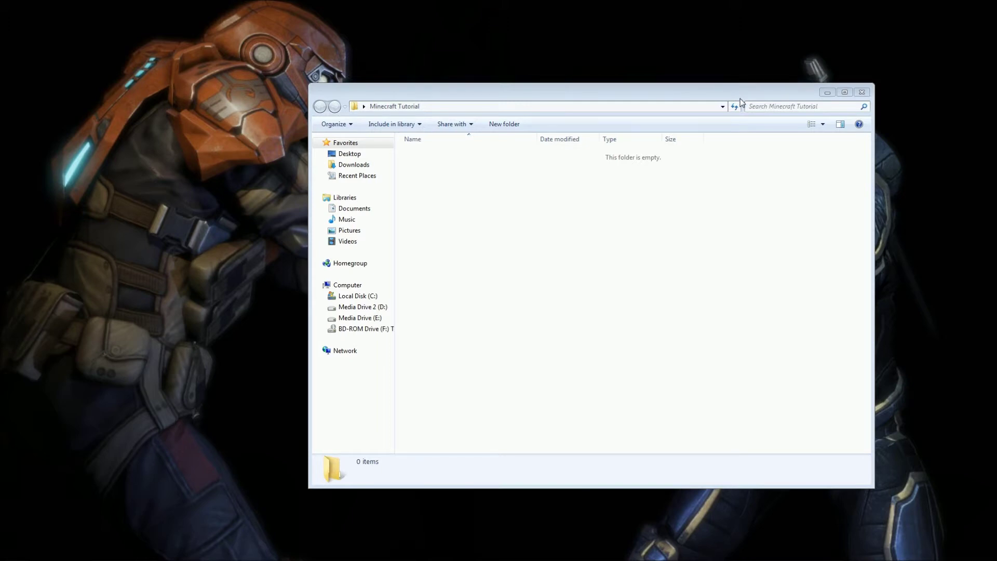
Rearrange the desktop and return the Minecraft Tutorial folder window to mid-screen.
drag(743, 100, 805, 452)
drag(492, 325, 486, 120)
drag(578, 37, 366, 193)
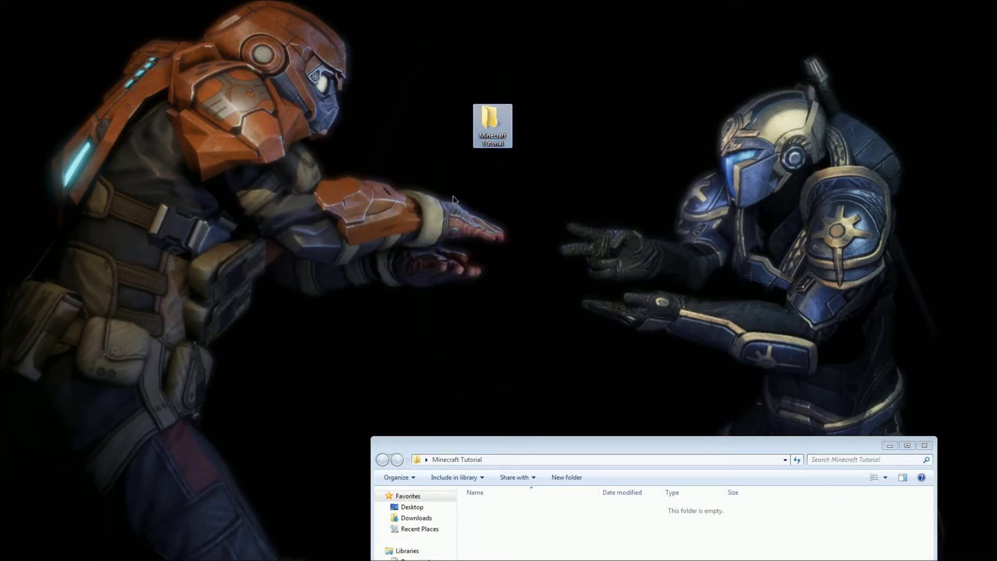
click(635, 78)
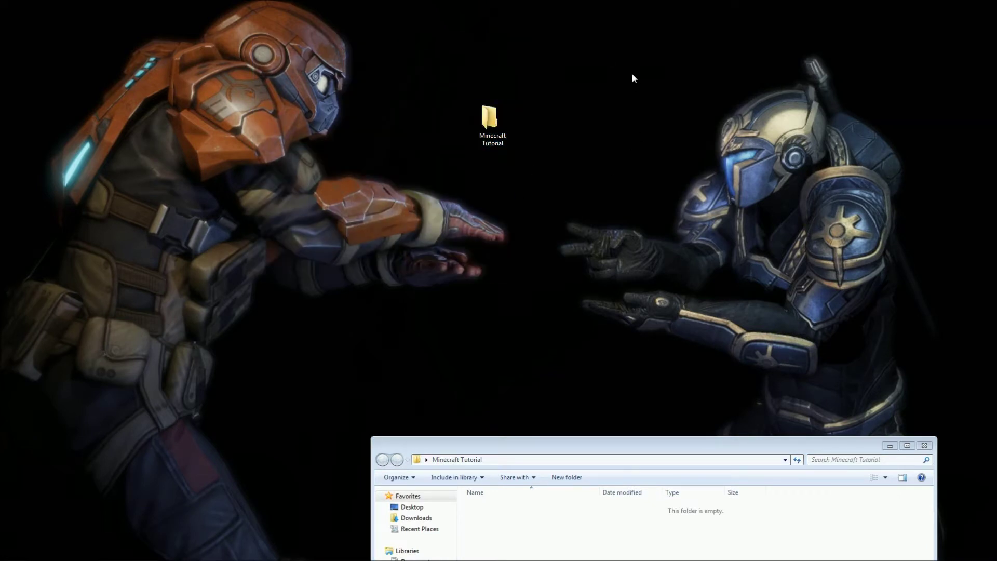
drag(689, 447, 567, 129)
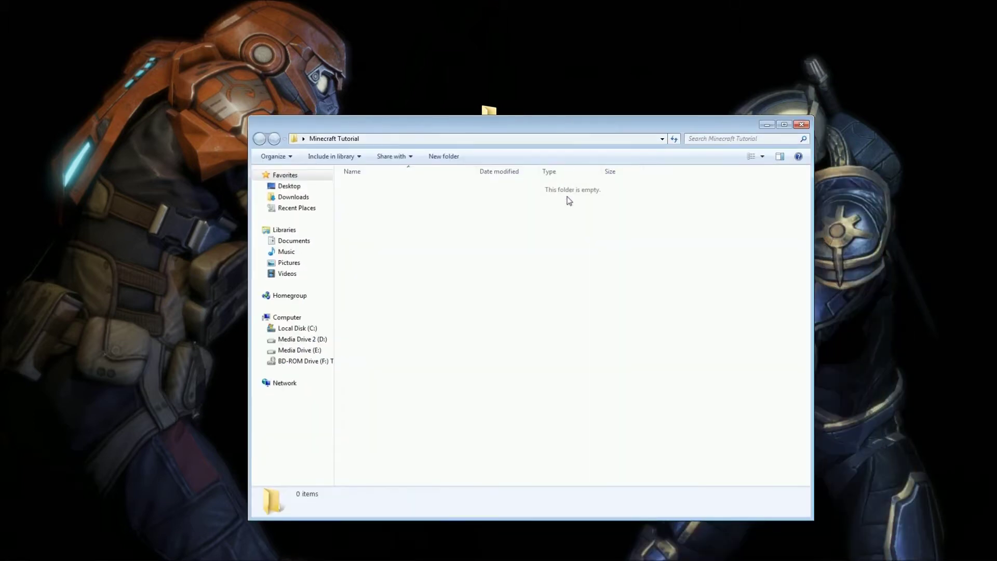
Create the Modloader and Forge folders inside Minecraft Tutorial.
right_click(575, 282)
mouse_move(649, 410)
click(734, 408)
text(Modloader)
key(Return)
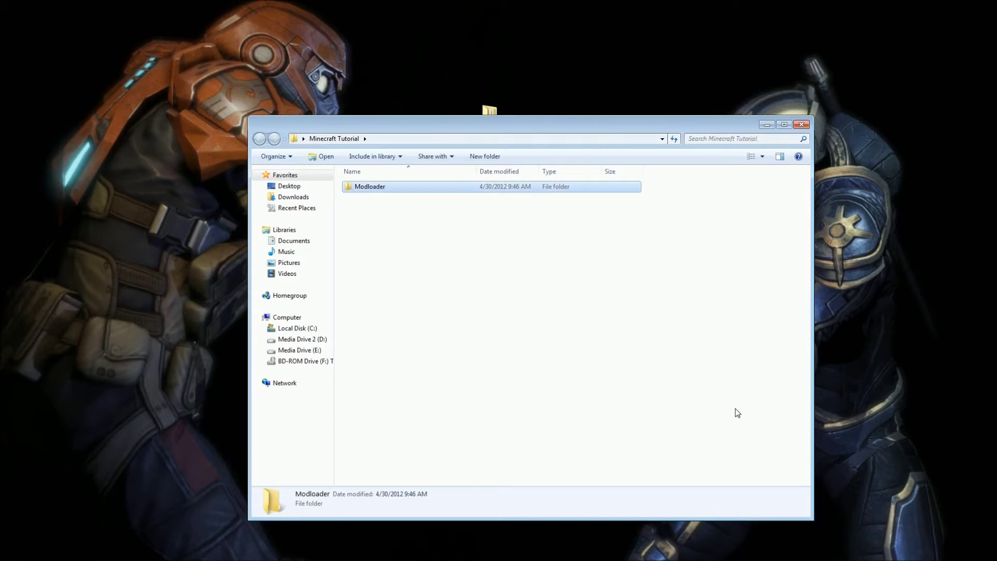
right_click(730, 411)
mouse_move(777, 528)
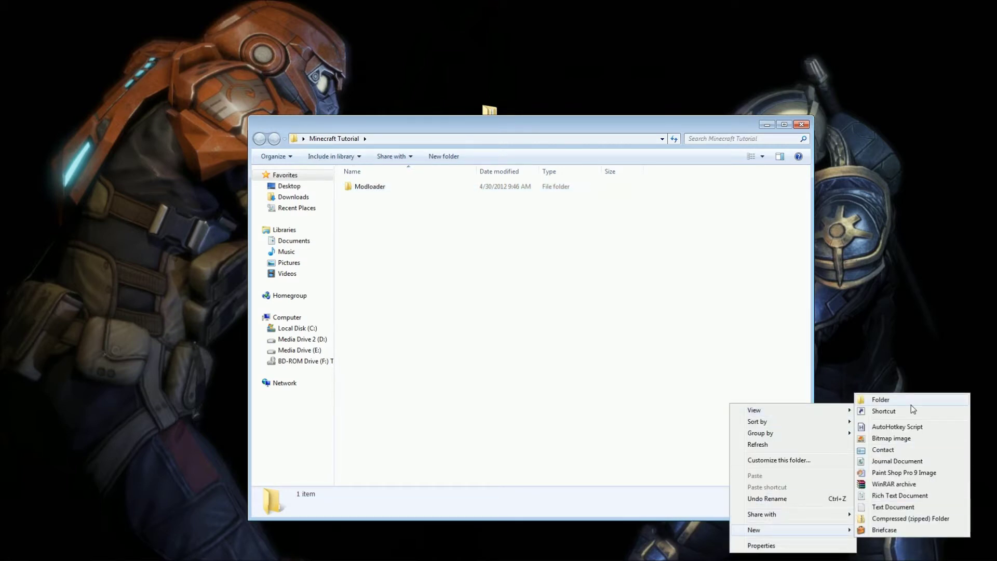
click(911, 404)
text(Forge)
key(Return)
Add a Codechicken folder, correcting its misspelled name 'Codchicken'.
right_click(511, 280)
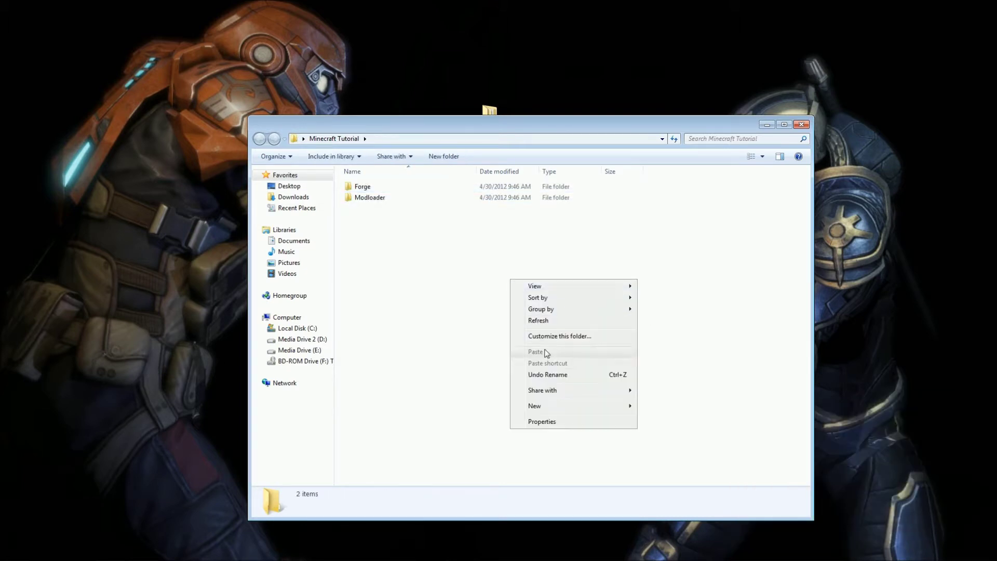
mouse_move(592, 407)
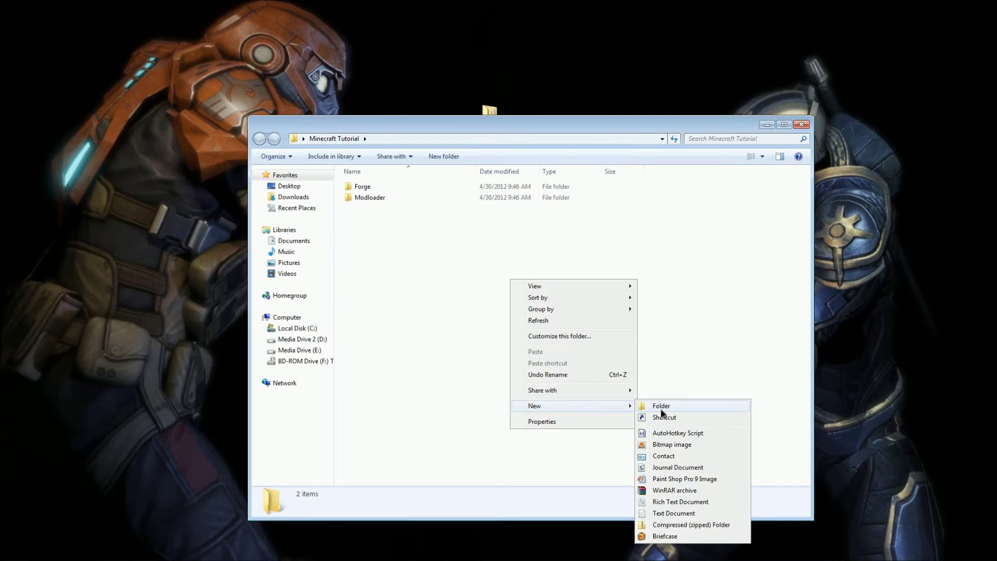
click(661, 410)
text(Codchicken)
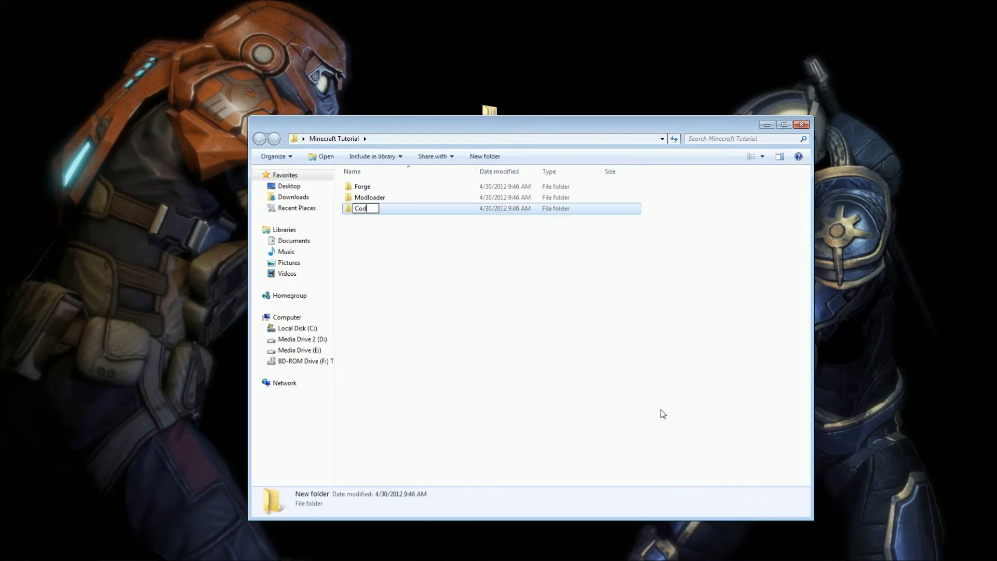
key(Return)
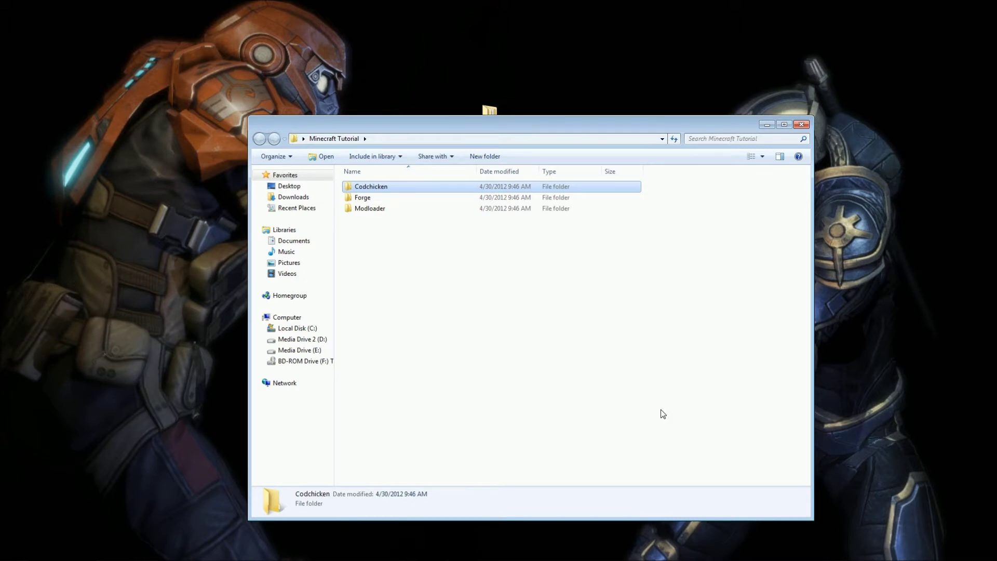
click(366, 188)
click(366, 187)
text(e)
click(565, 266)
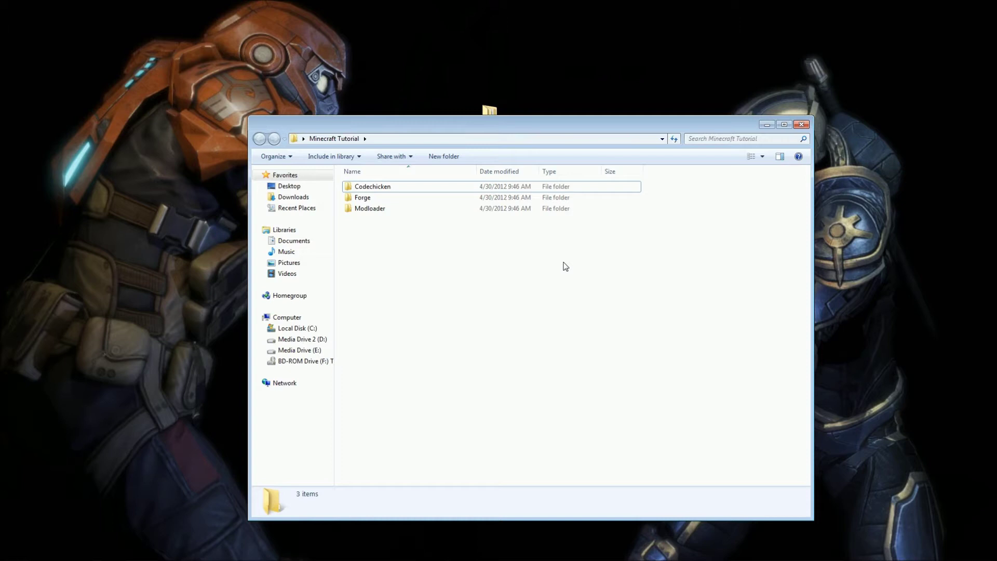
Create two more folders named Optifine and mods.
right_click(565, 267)
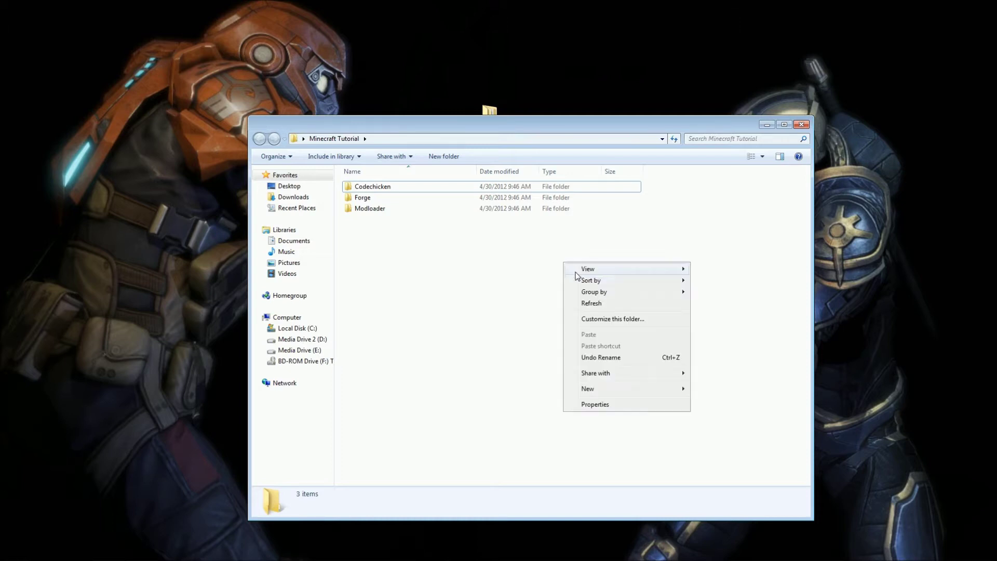
mouse_move(617, 389)
click(725, 392)
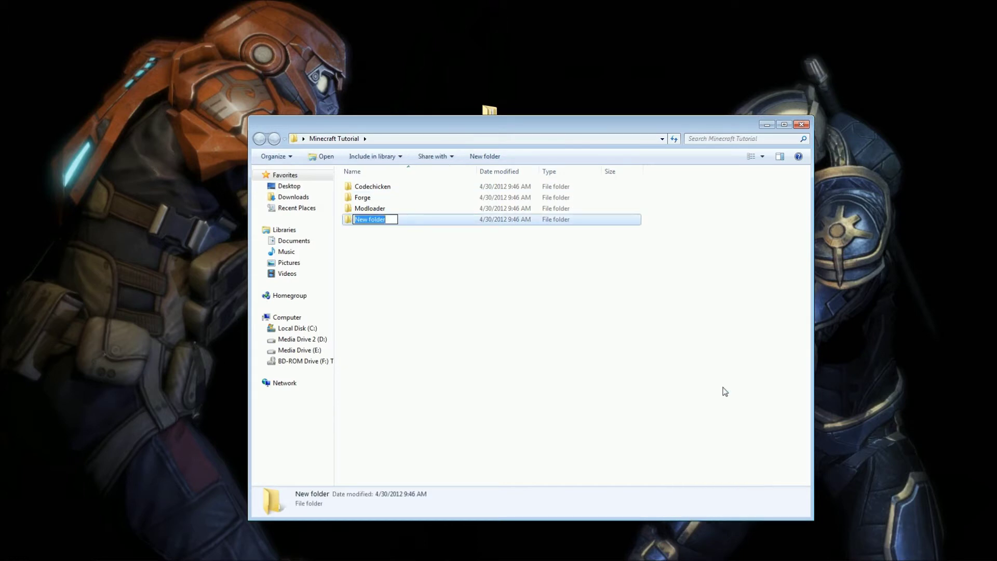
text(Optifine)
key(Return)
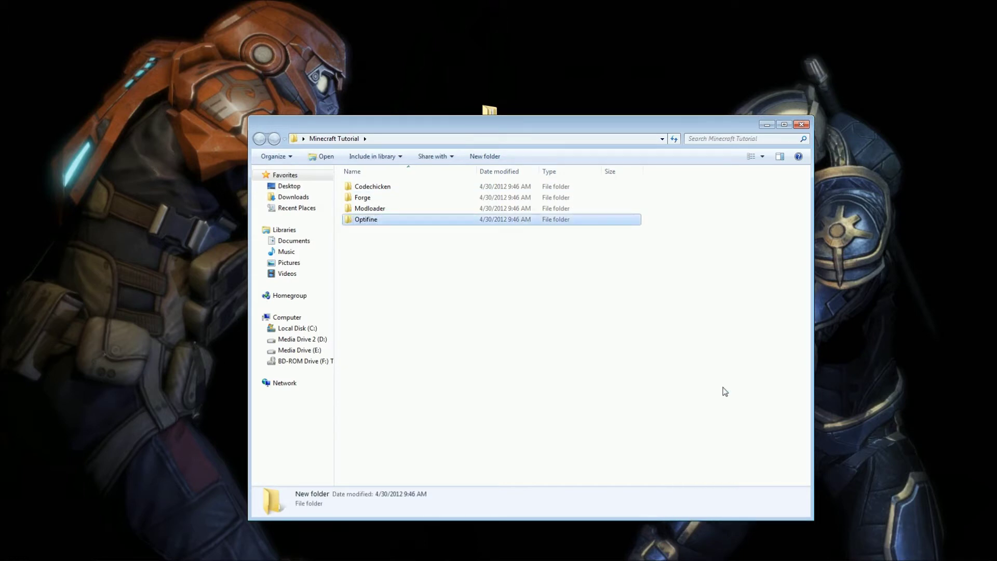
right_click(725, 392)
mouse_move(750, 514)
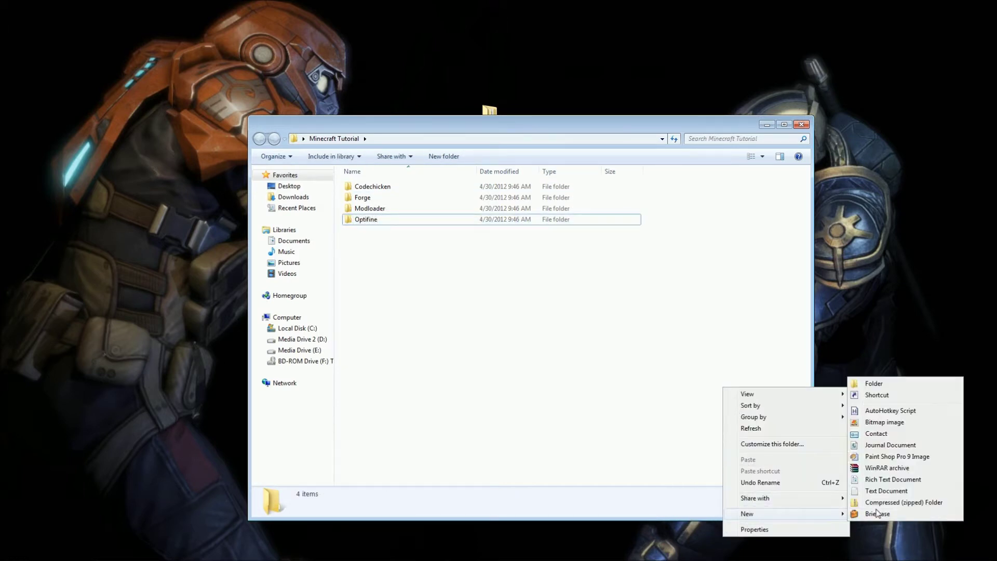
click(909, 387)
text(mods)
key(Return)
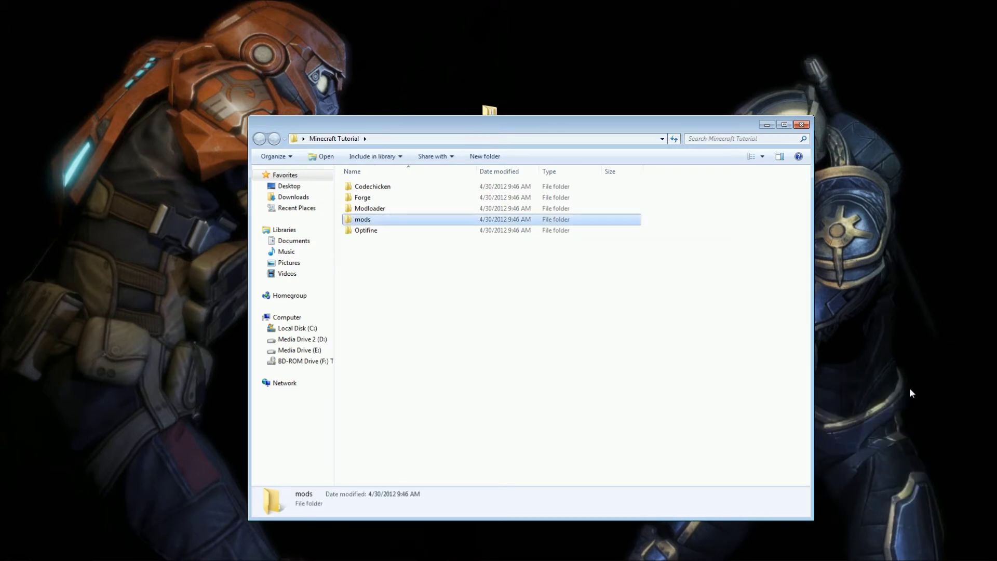
Select the Optifine and Codechicken folders together.
click(657, 367)
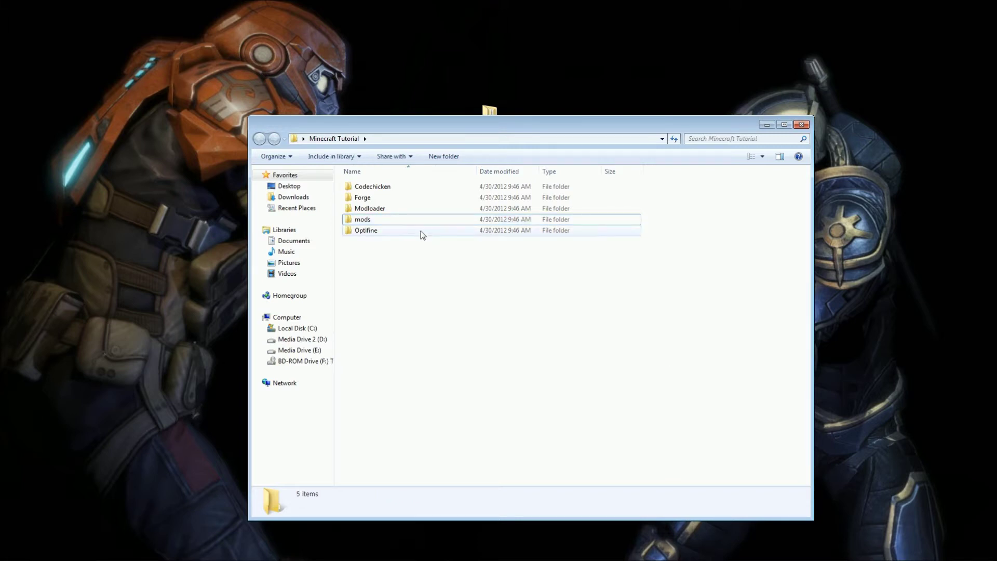
click(396, 230)
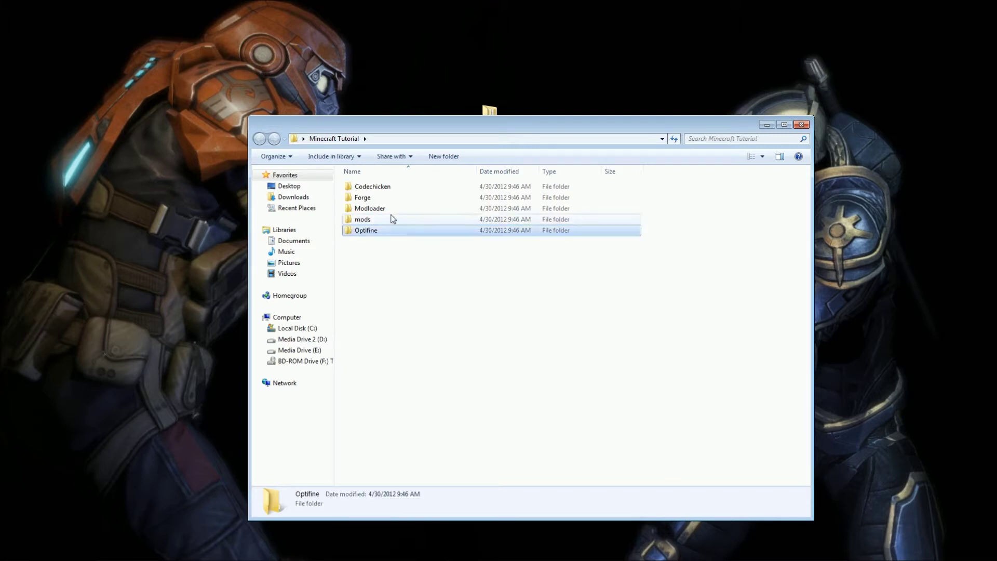
ctrl+click(387, 188)
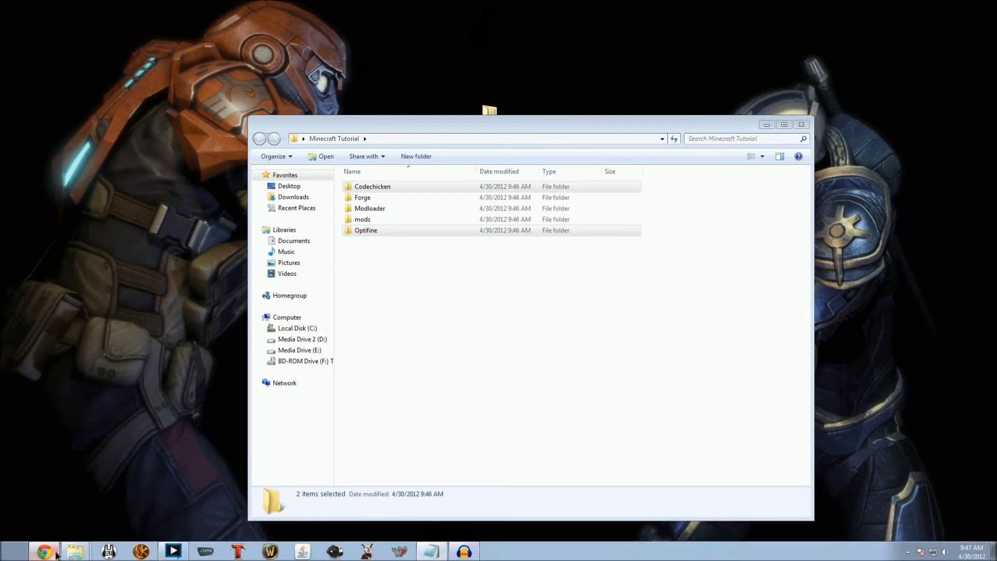
Scroll the Forge download post in Chrome and download the Recommended Client build.
click(44, 551)
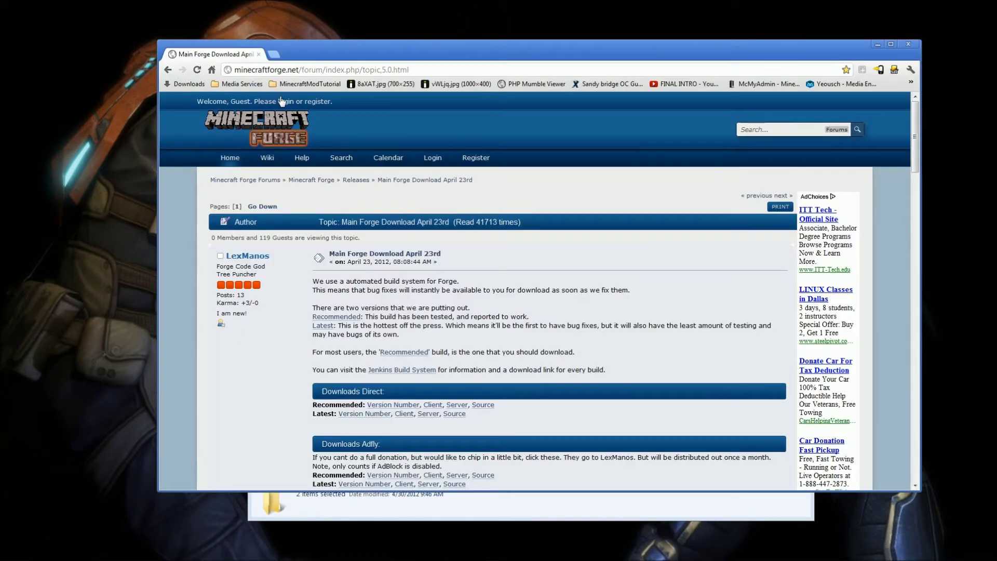
scroll(524, 304, down, 3)
scroll(524, 304, up, 3)
scroll(631, 338, down, 3)
scroll(632, 338, up, 3)
scroll(593, 280, down, 2)
drag(334, 265, 467, 312)
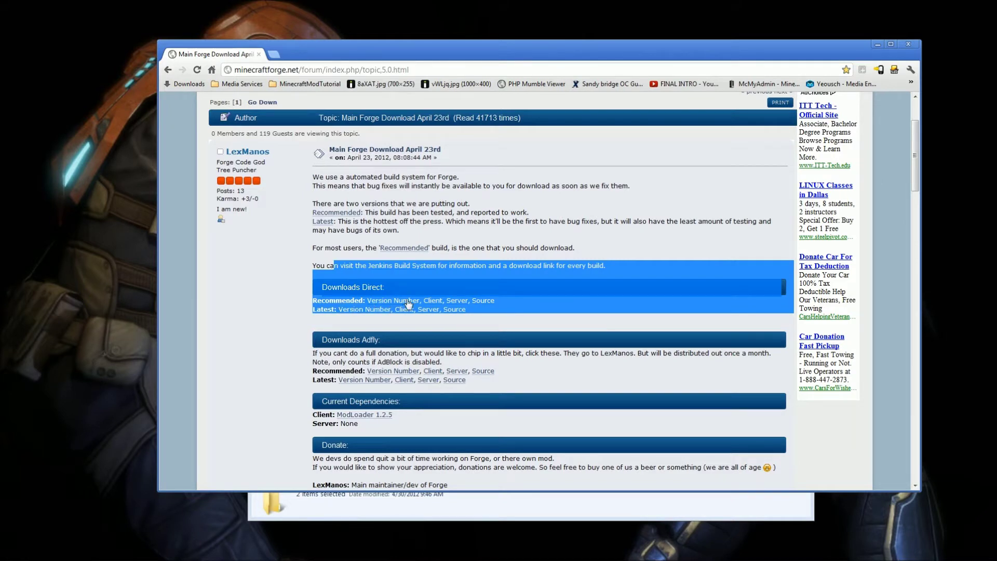
click(487, 271)
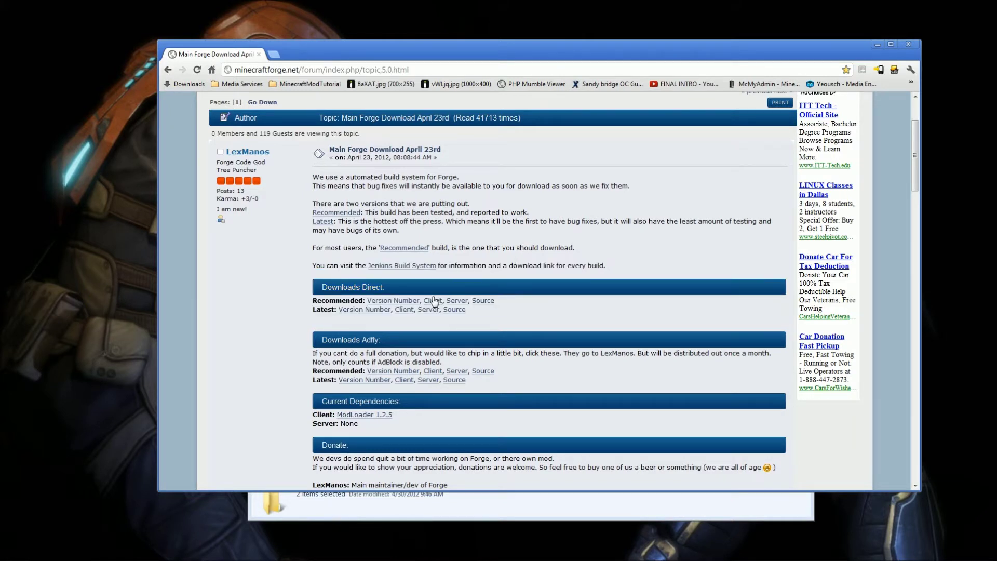
click(433, 301)
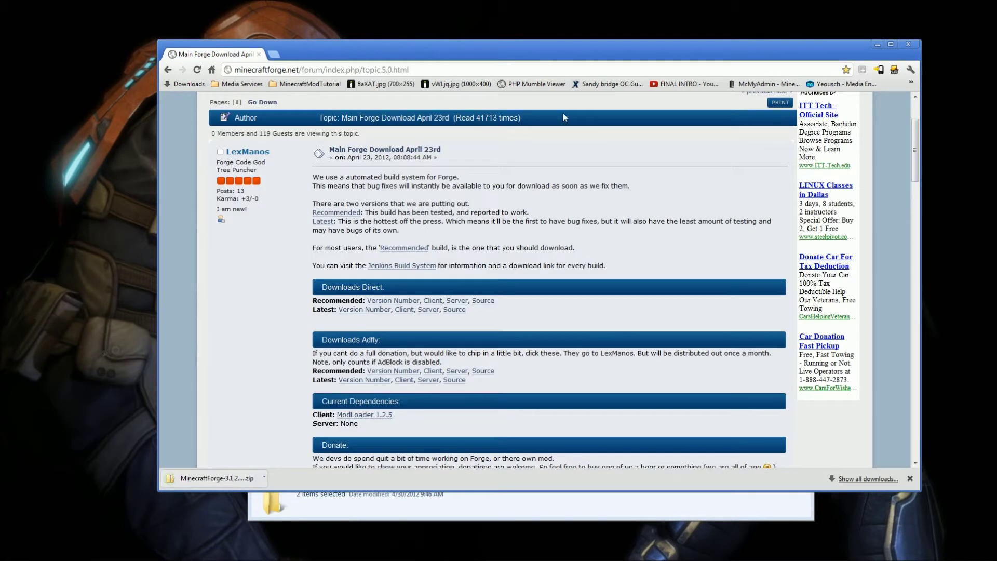
Paste all 163 items from the MinecraftForge-3.1.2.94-Client zip into the Forge folder.
drag(559, 57, 489, 59)
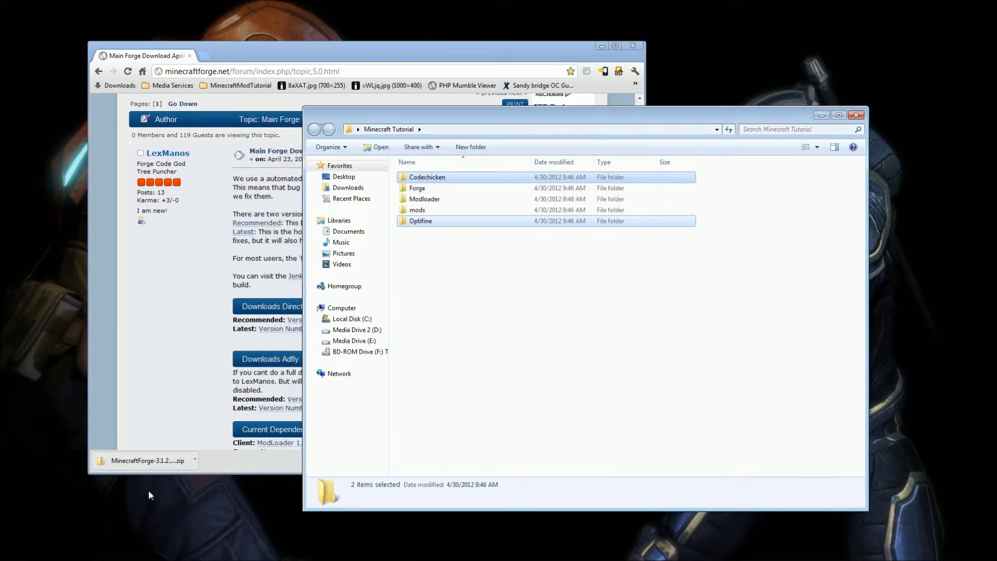
click(148, 461)
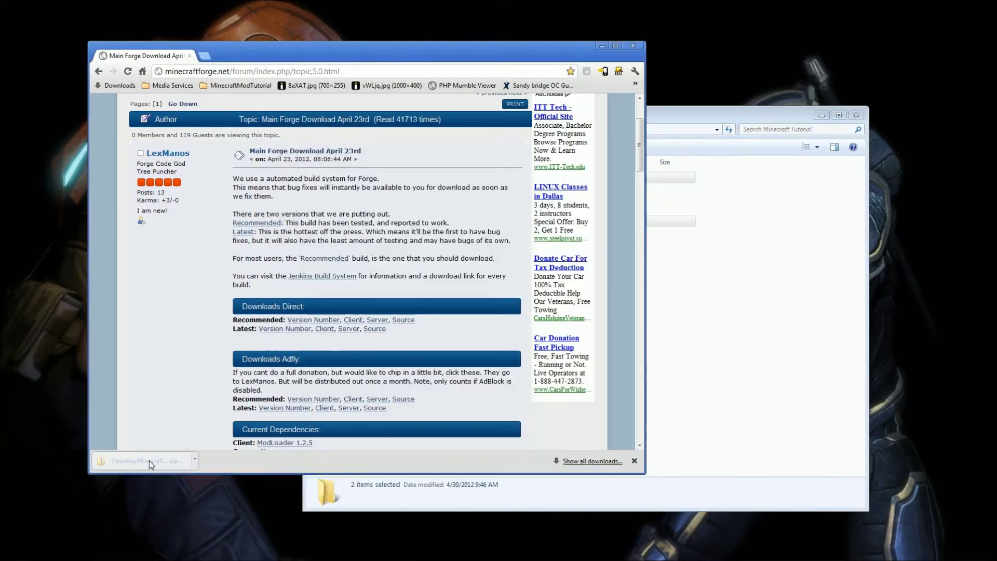
drag(670, 132, 428, 73)
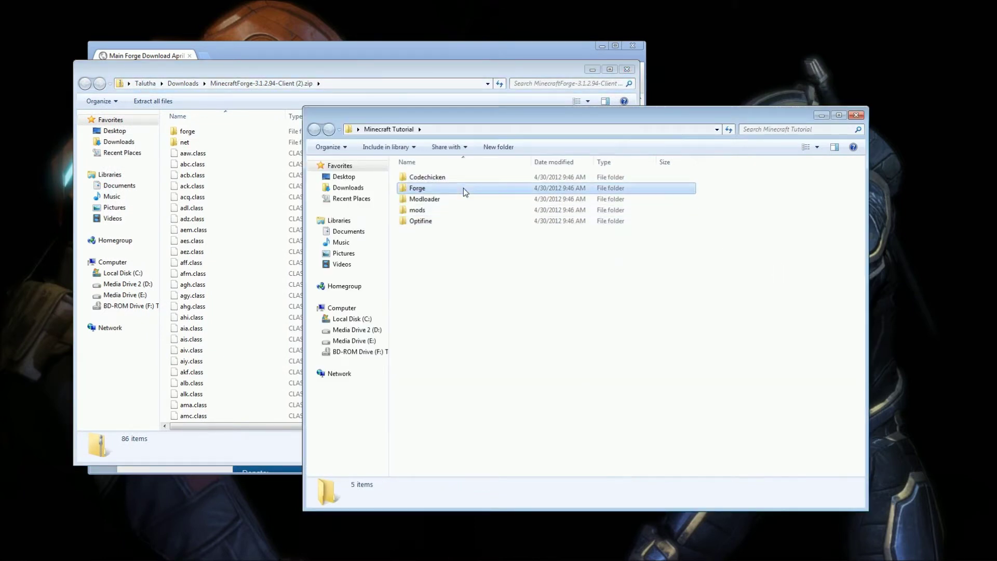
double_click(464, 188)
drag(227, 130, 171, 459)
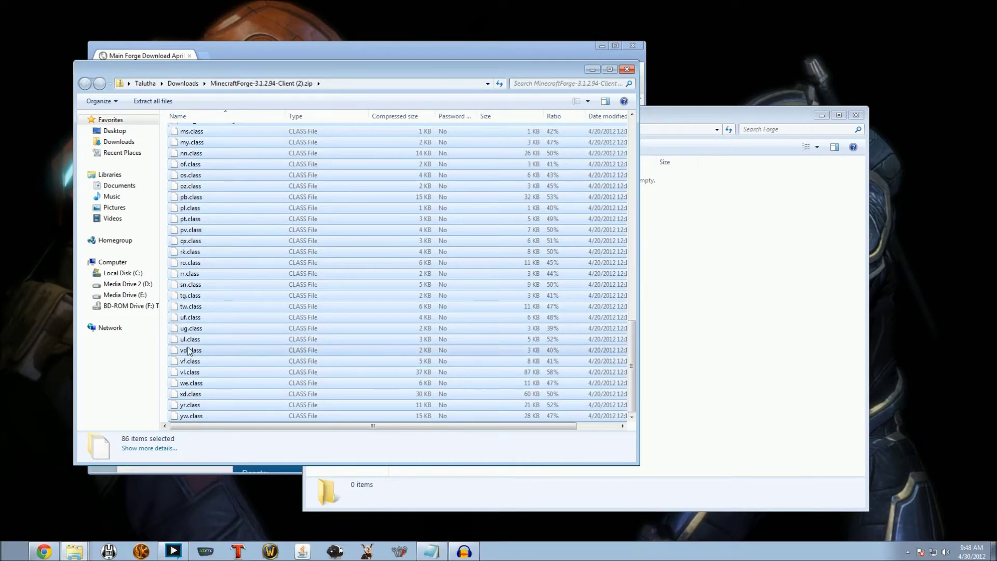
click(699, 398)
key(ctrl+v)
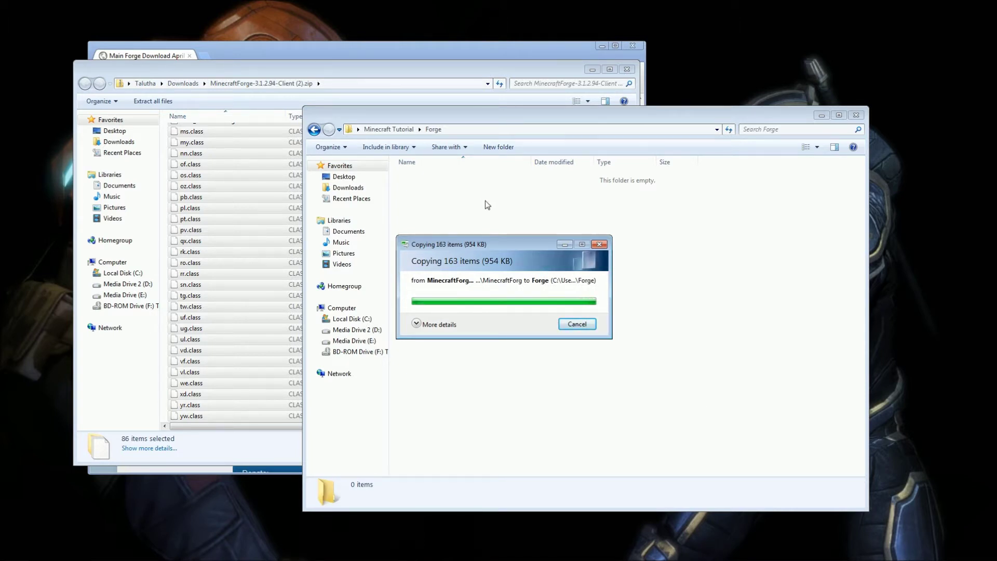
Return to Minecraft Tutorial, close the Forge zip, and bring up Chrome's saved mod pages list.
key(BackSpace)
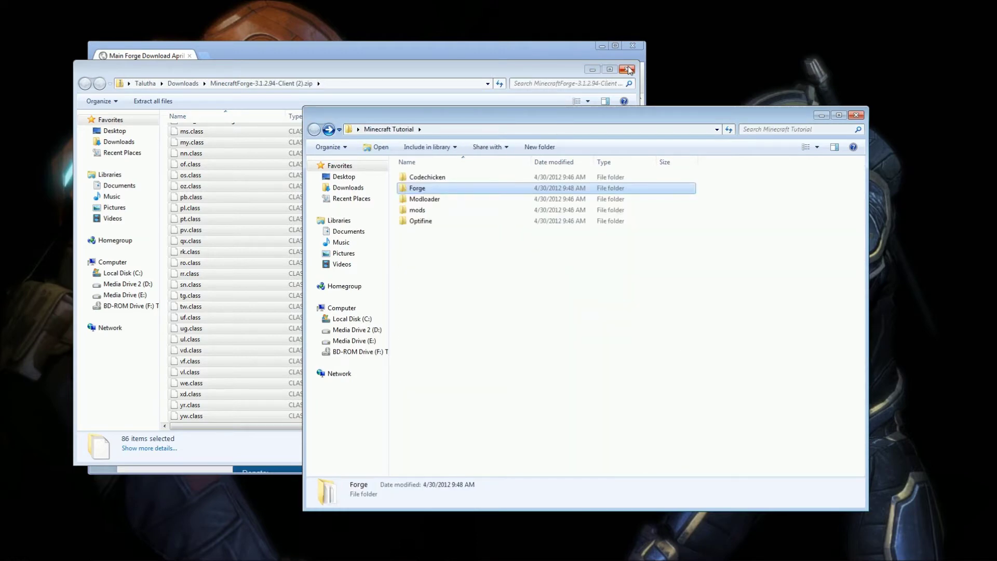
click(626, 70)
click(473, 52)
click(240, 85)
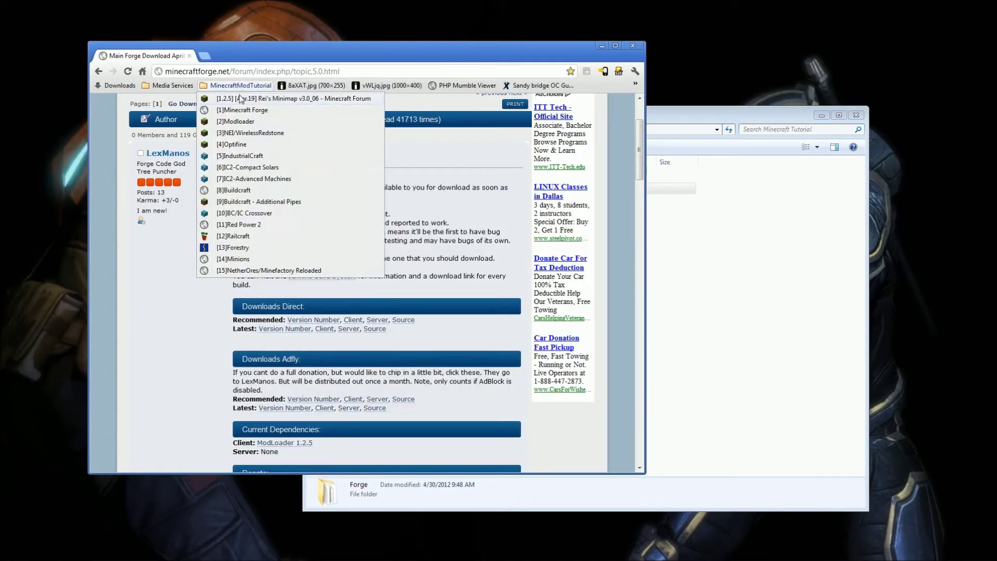
Open the [2]Modloader bookmark and scroll Risugami's page to the ModLoader 1.2.5 entry.
click(255, 124)
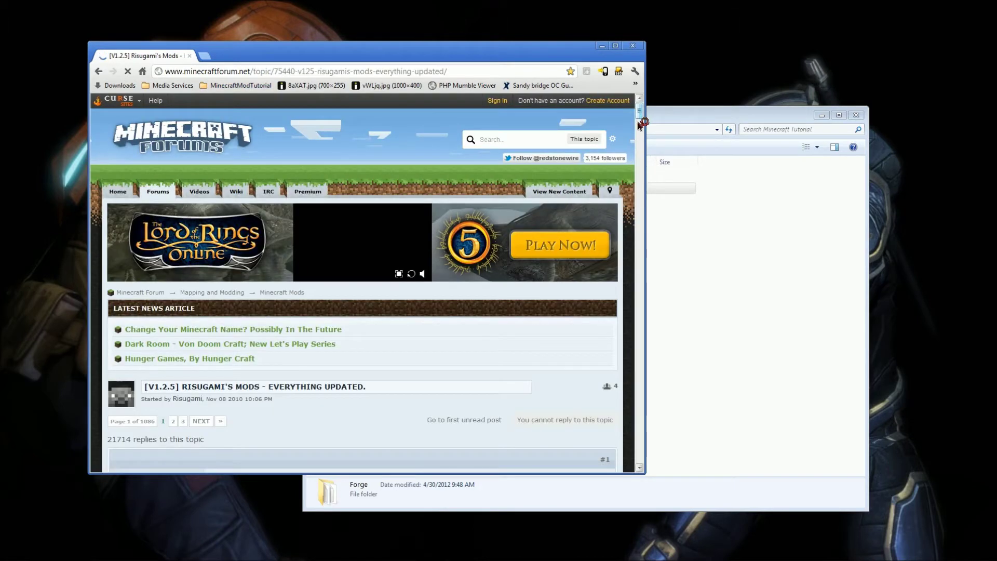
drag(639, 123, 639, 128)
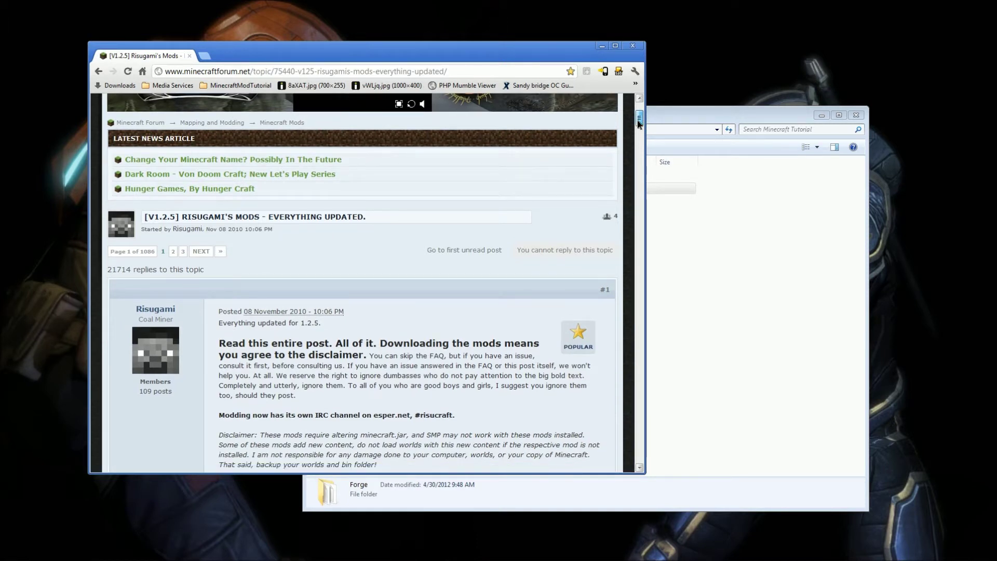
drag(639, 121, 640, 178)
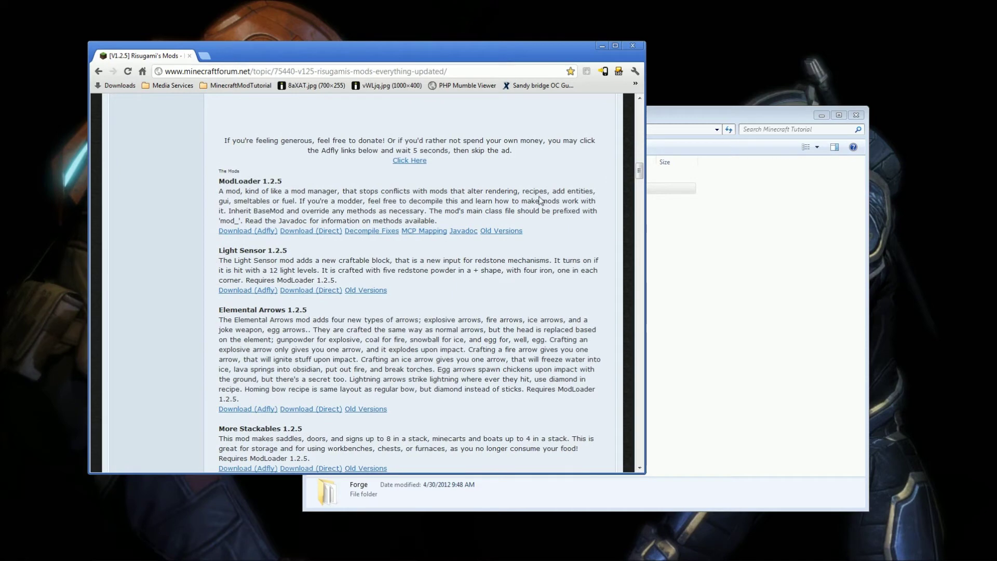
scroll(466, 231, up, 1)
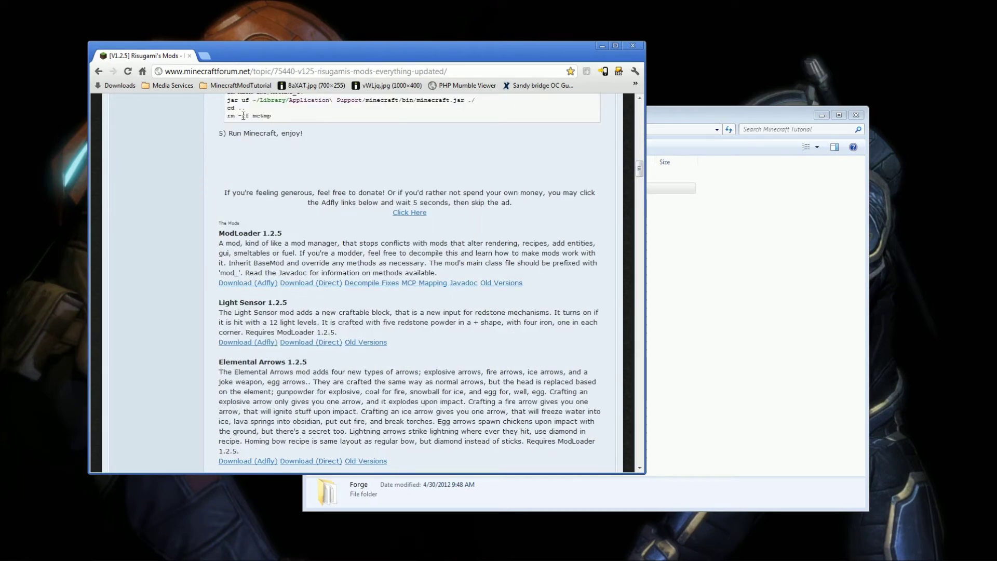
drag(218, 232, 532, 285)
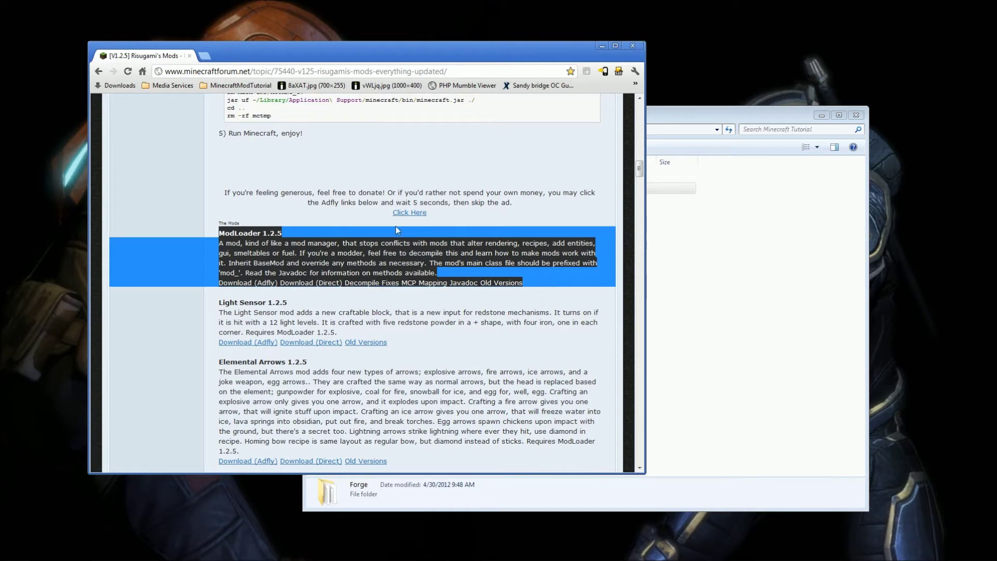
click(388, 248)
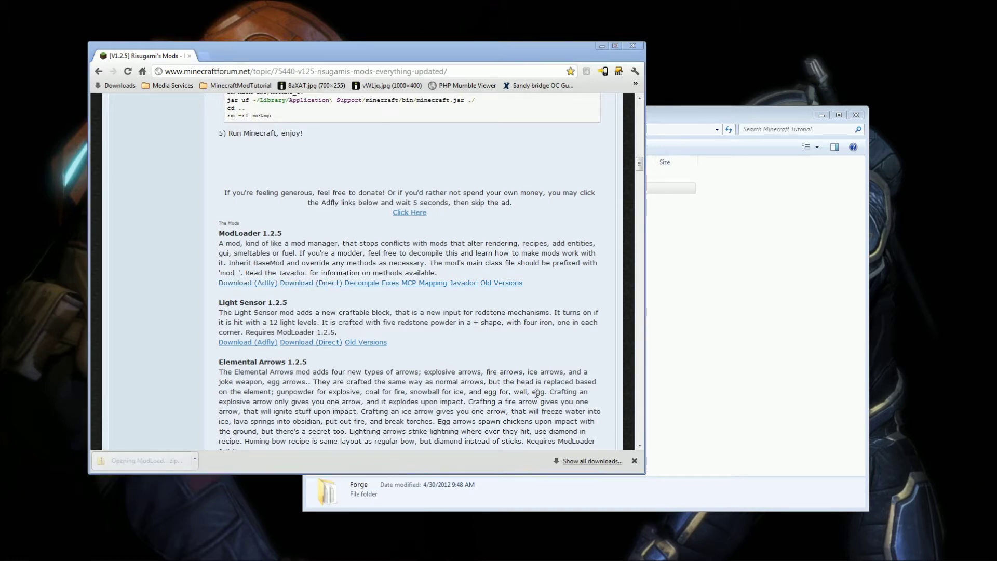
Paste all 19 class files from ModLoader (2).zip into the Modloader folder and close the zip.
click(709, 330)
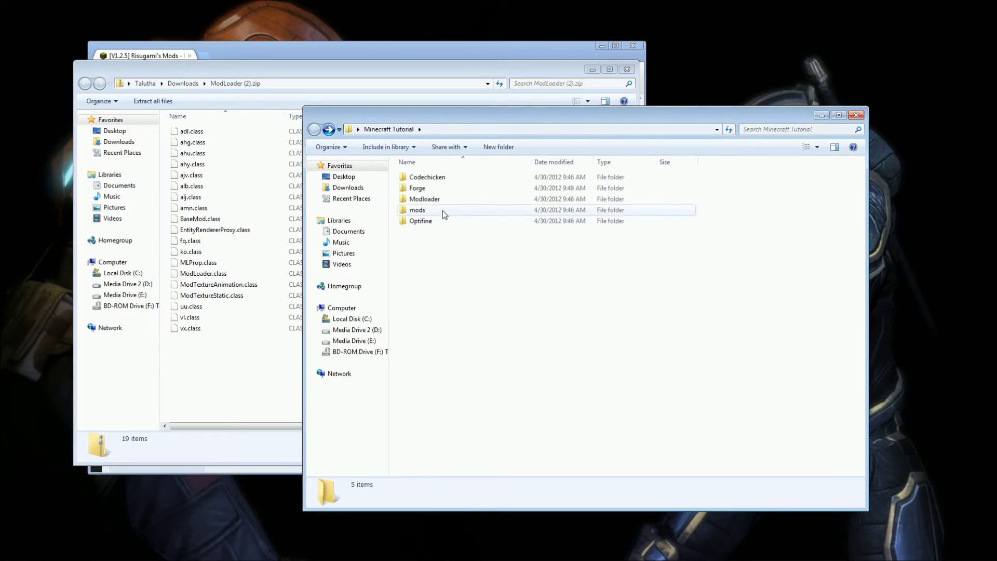
double_click(449, 201)
drag(228, 359, 194, 126)
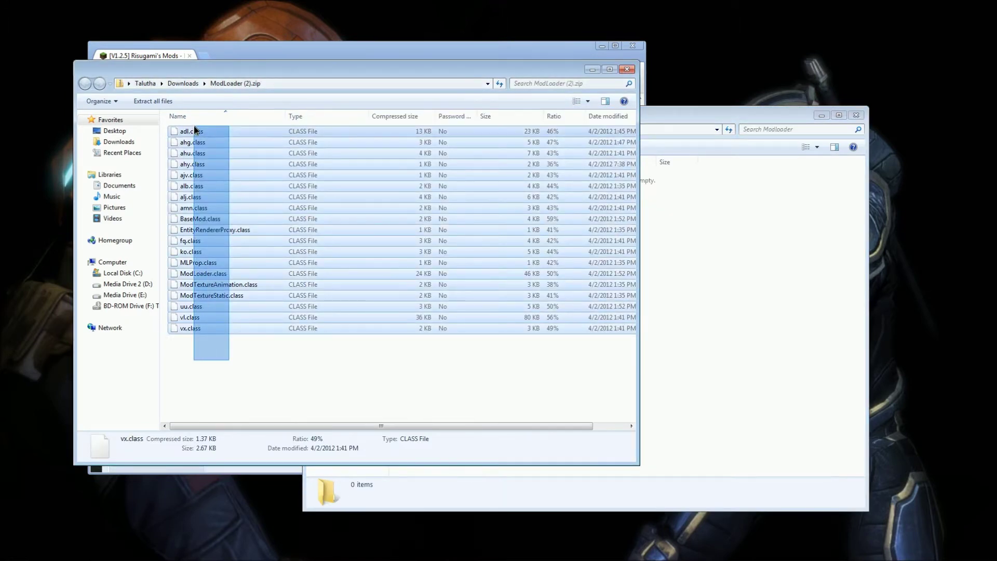
click(724, 328)
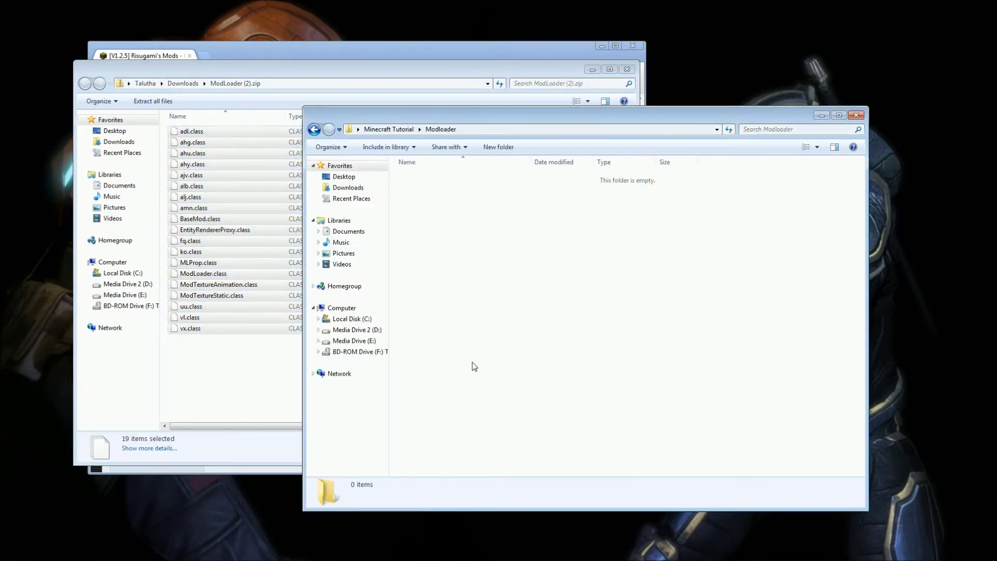
key(ctrl+v)
click(314, 130)
click(299, 341)
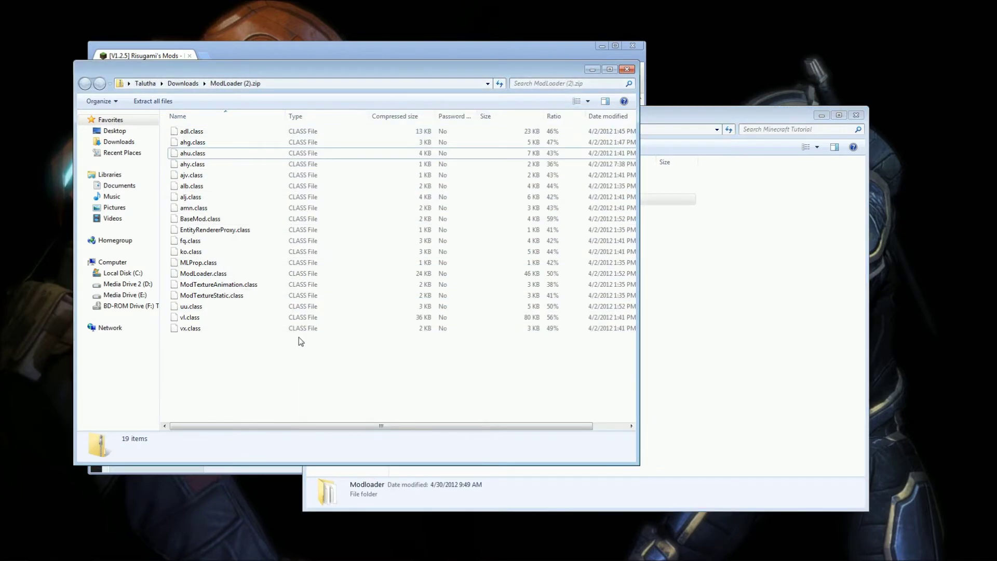
click(627, 69)
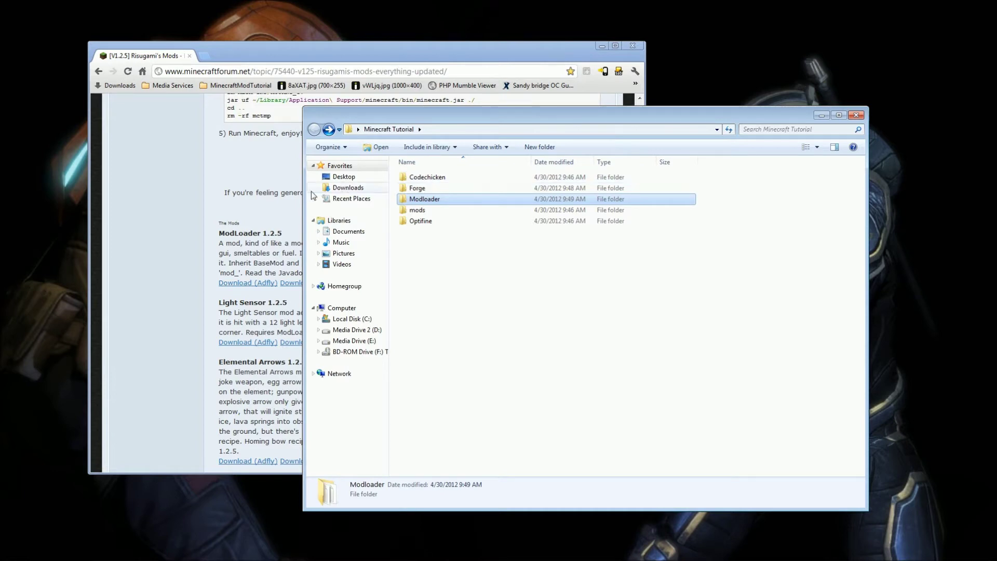
click(270, 182)
Open the [3]NEI/WirelessRedstone bookmark, scroll to the spoilers, and open the Codechicken folder.
click(239, 85)
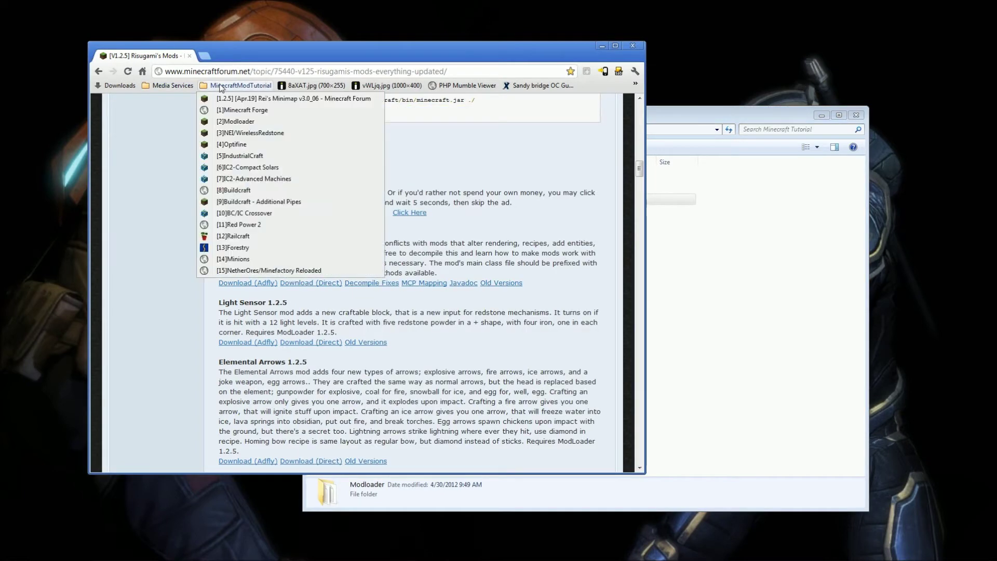
click(244, 133)
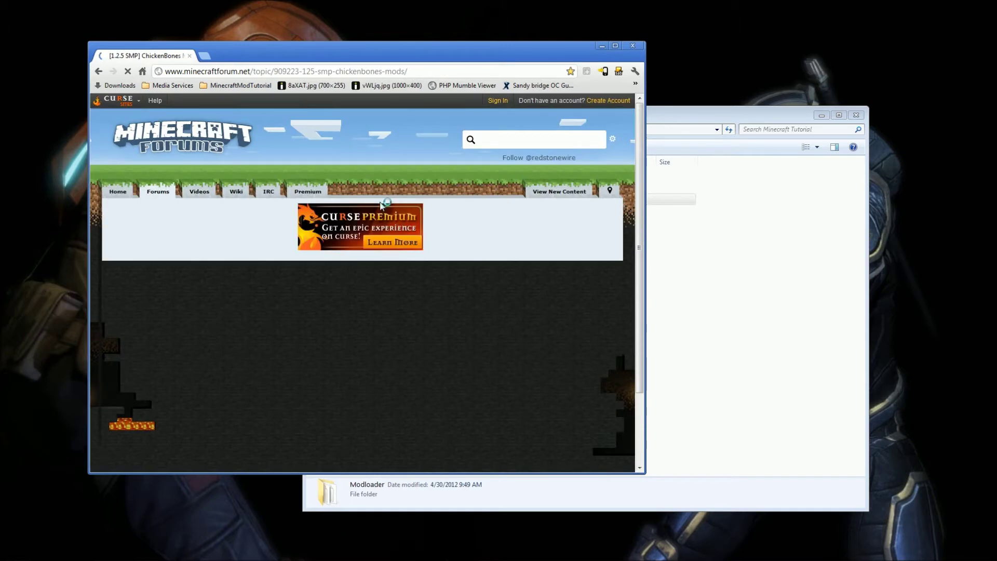
scroll(413, 223, down, 3)
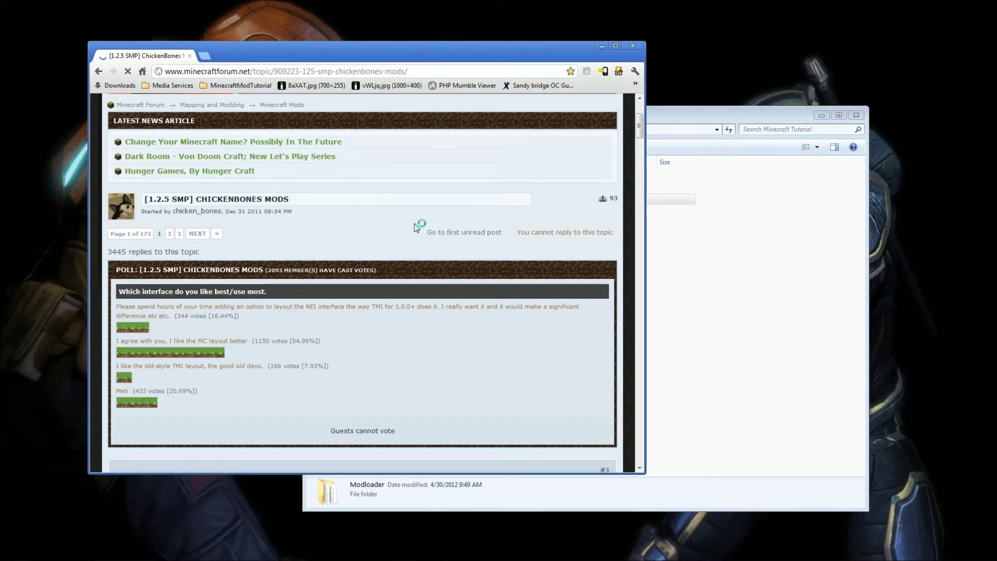
scroll(416, 227, down, 2)
scroll(421, 225, down, 6)
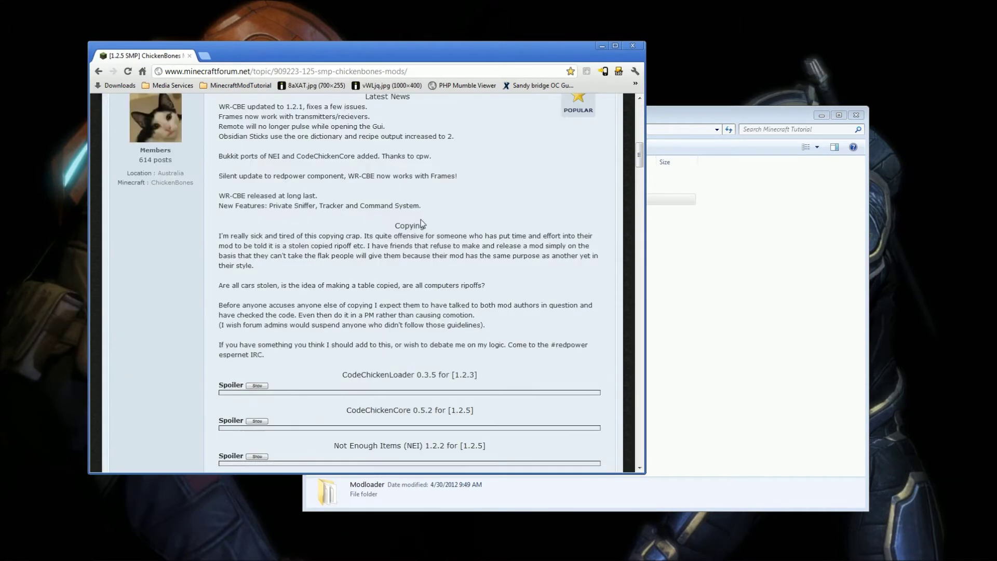
scroll(421, 224, down, 3)
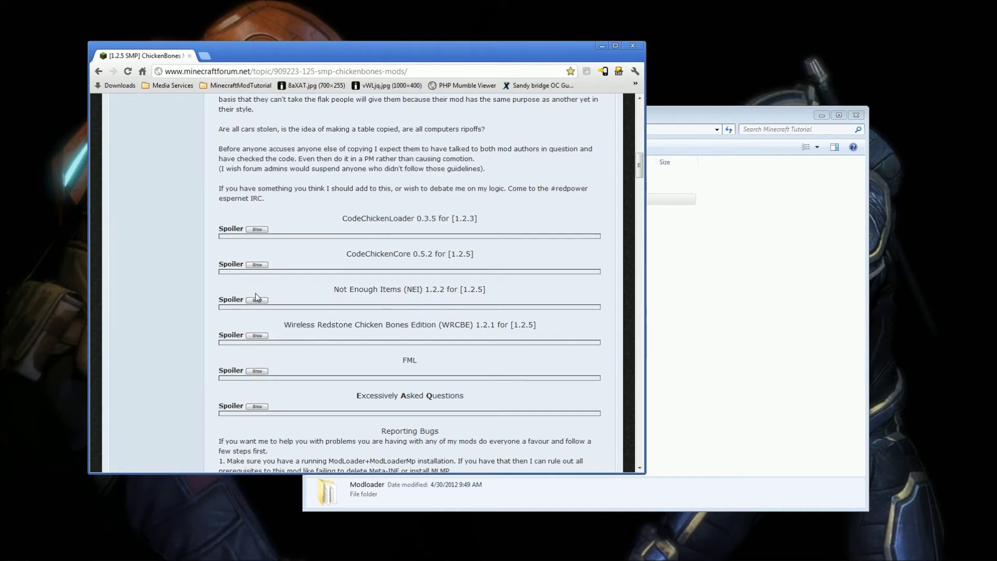
click(729, 306)
double_click(444, 180)
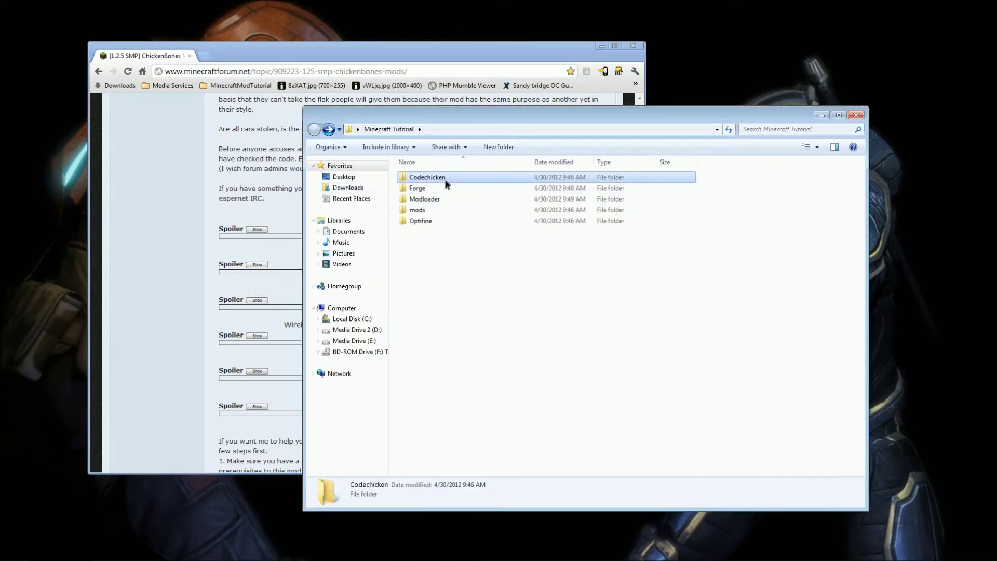
Expand the Not Enough Items and Install Instructions + Downloads sections, then follow the Client link.
click(202, 231)
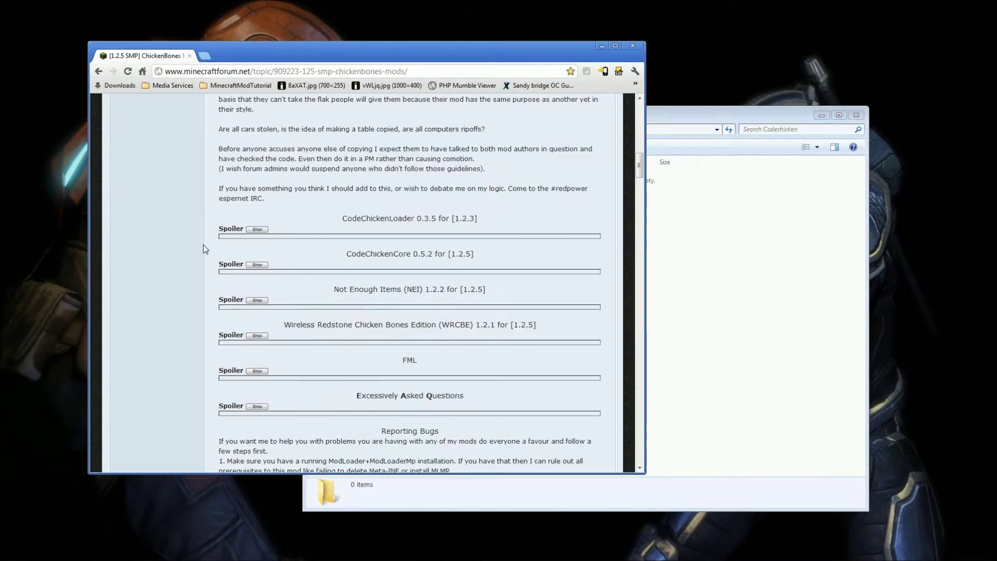
click(259, 300)
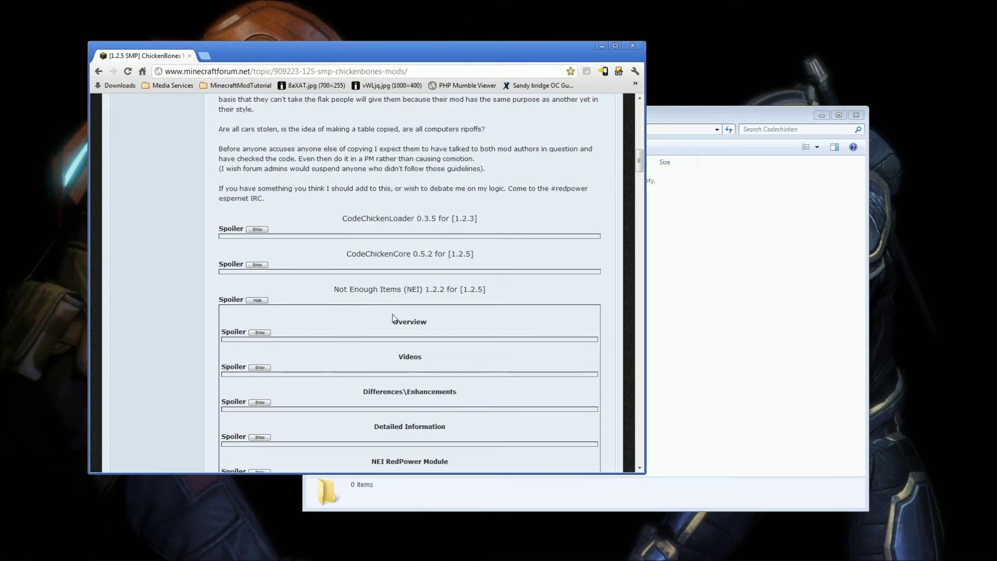
scroll(296, 375, down, 4)
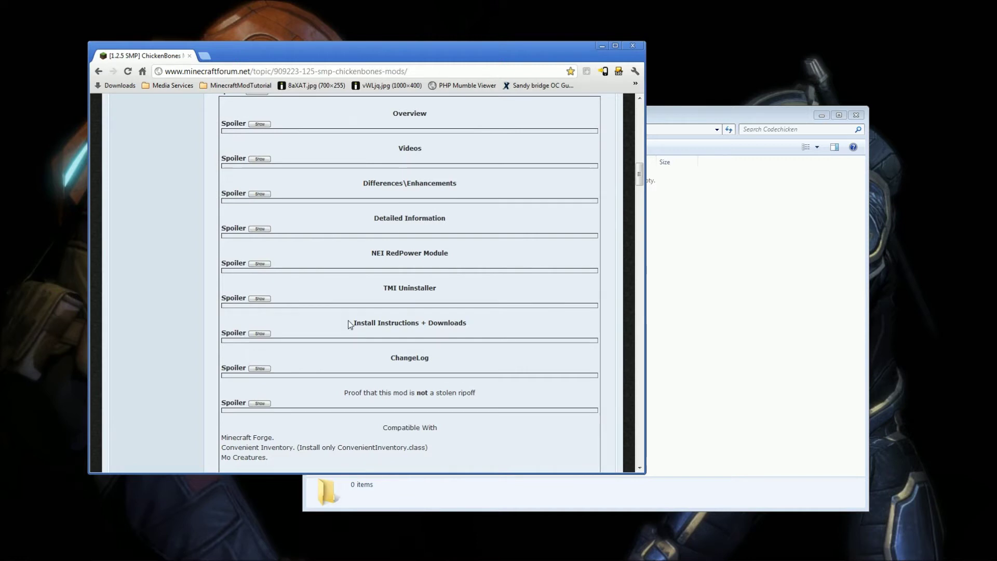
click(260, 332)
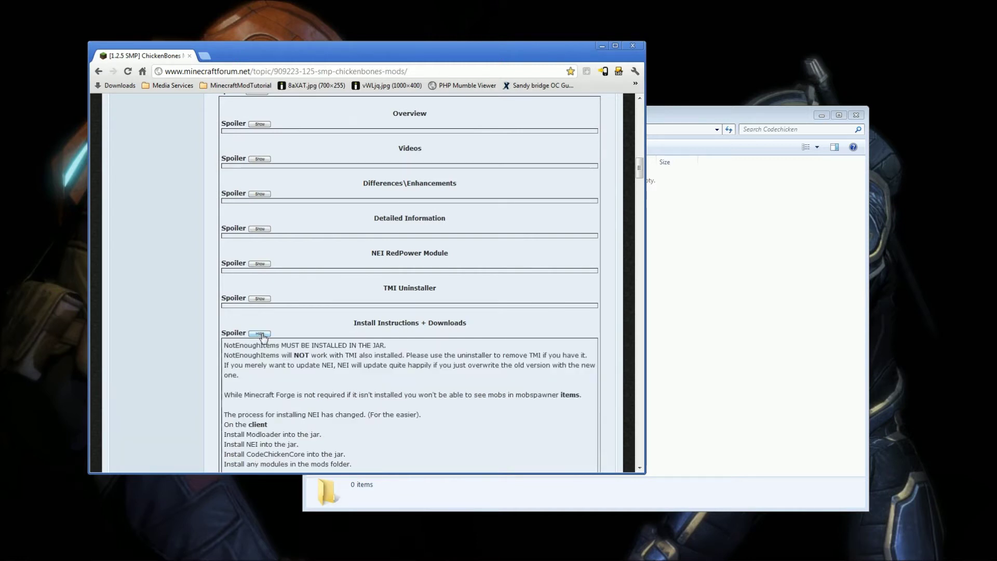
scroll(295, 358, down, 4)
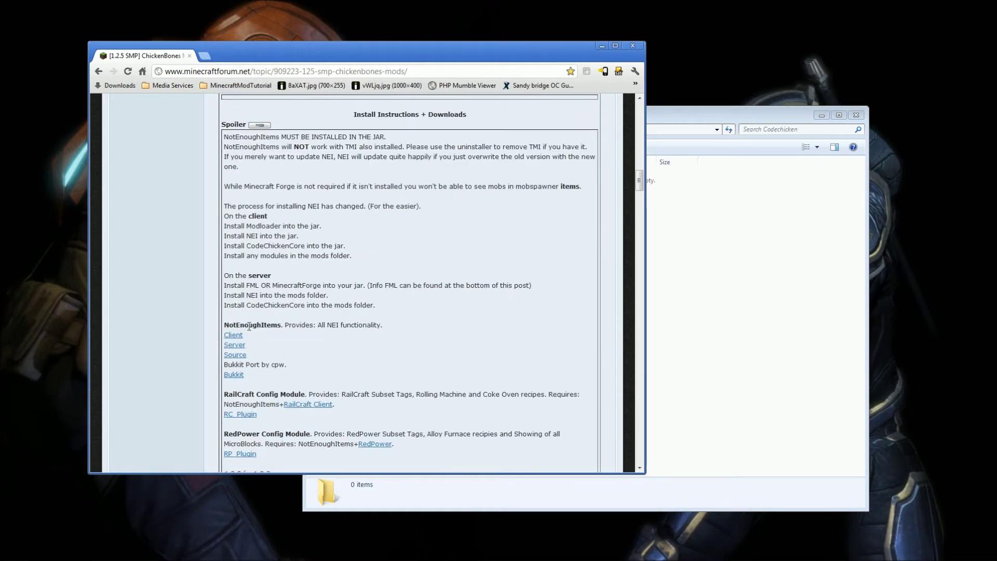
click(234, 336)
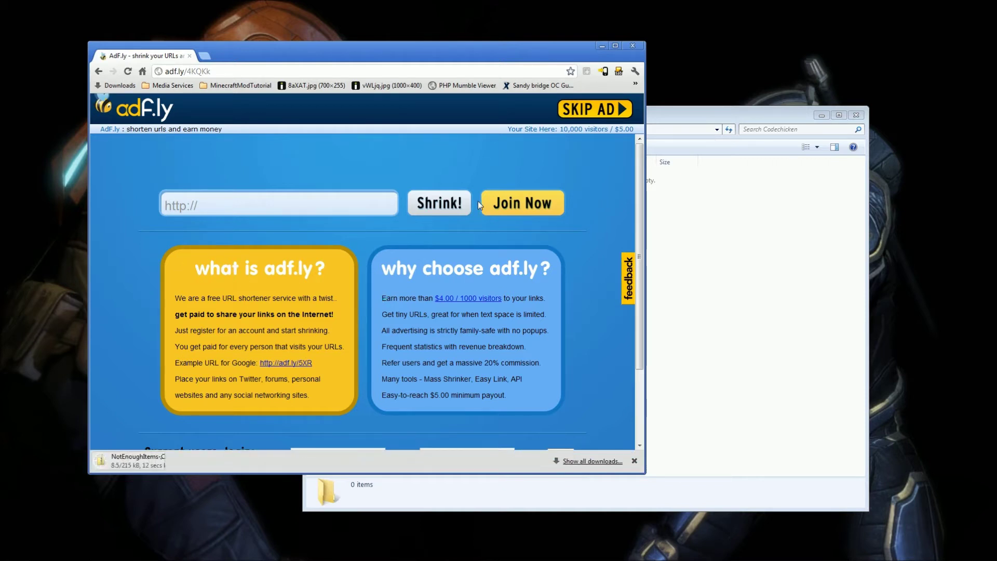
Go back to the ChickenBones topic, expand CodeChickenCore 0.5.2 and follow its Client link.
key(alt+Left)
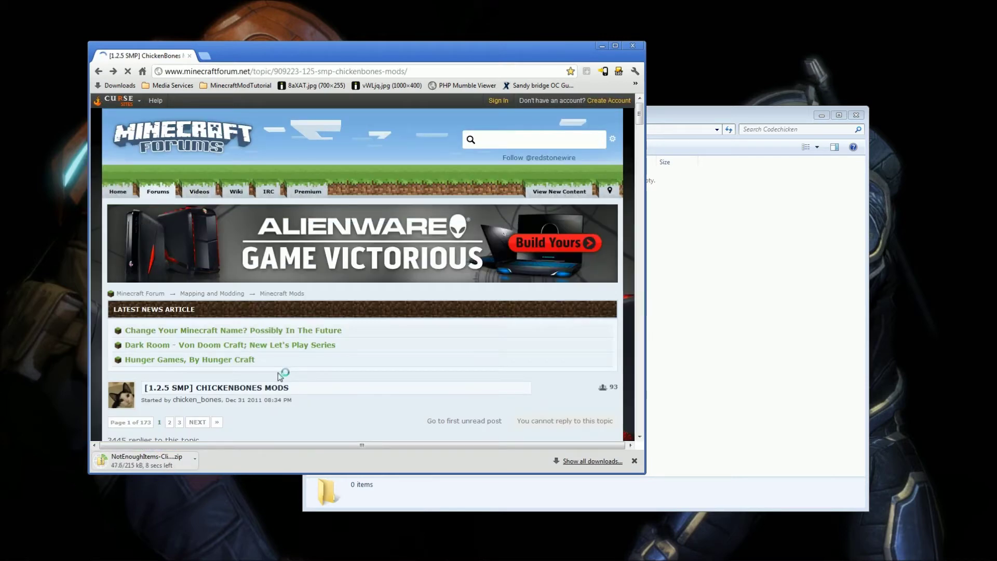
scroll(286, 372, down, 6)
scroll(491, 265, down, 1)
scroll(485, 276, down, 12)
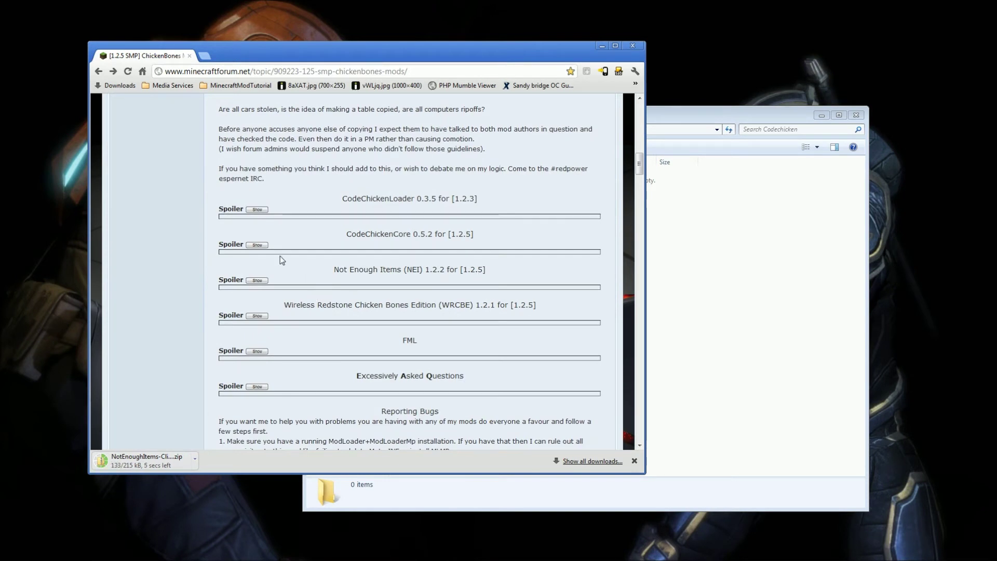
click(261, 246)
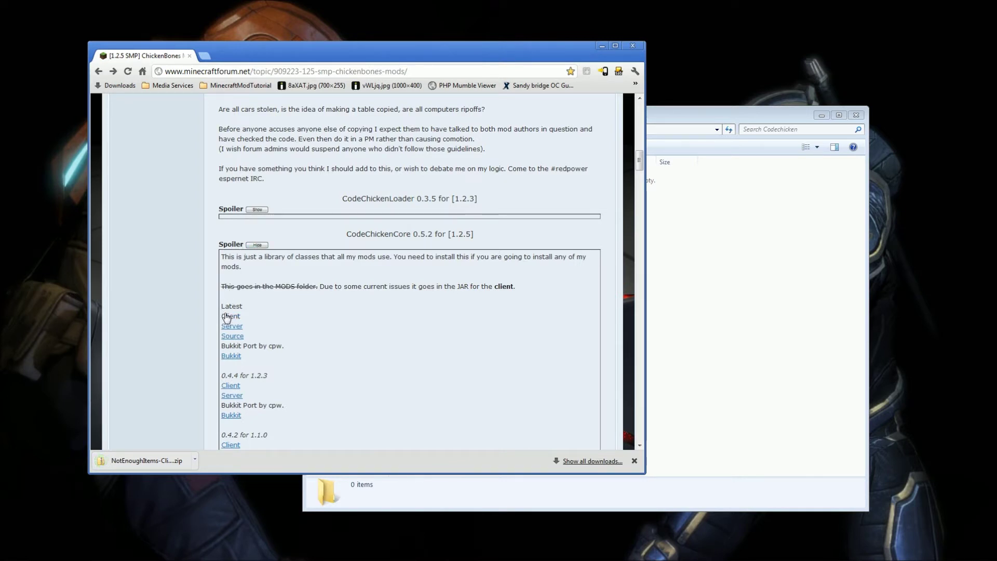
click(227, 317)
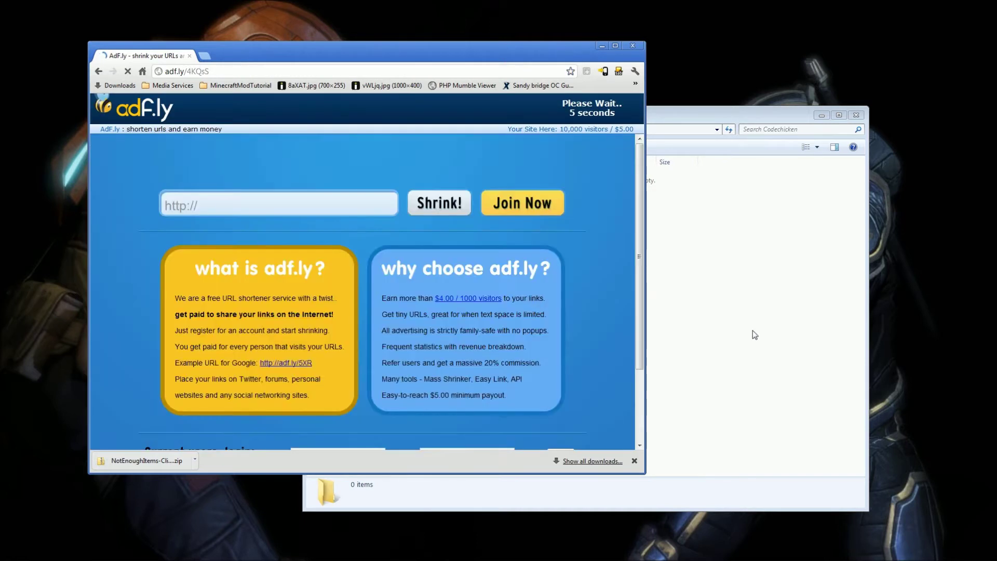
click(651, 305)
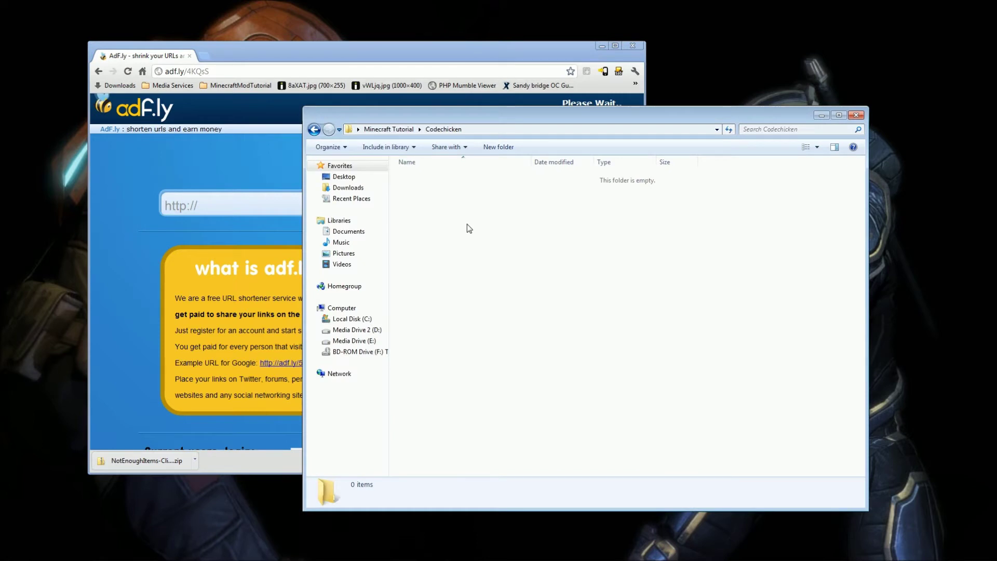
Paste the four NotEnoughItems-Client 1.2.2 zip items into the Codechicken folder.
click(145, 461)
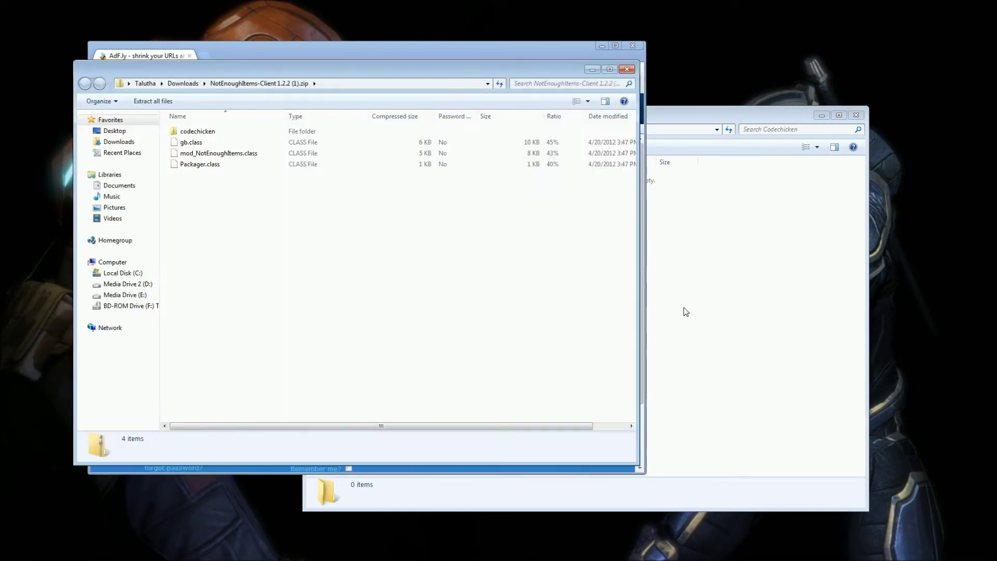
click(745, 316)
drag(561, 116, 633, 110)
drag(245, 232, 185, 139)
click(777, 317)
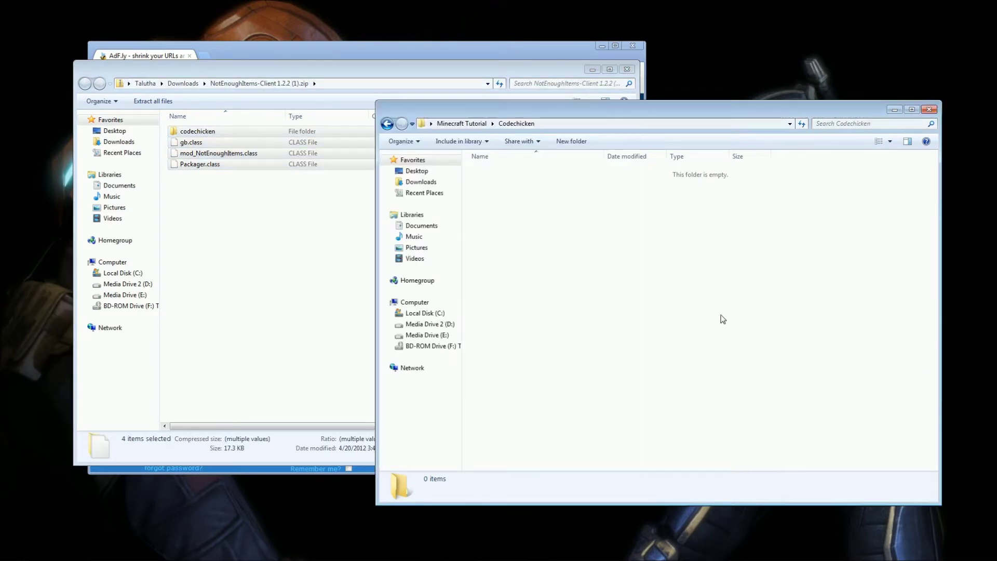
key(ctrl+v)
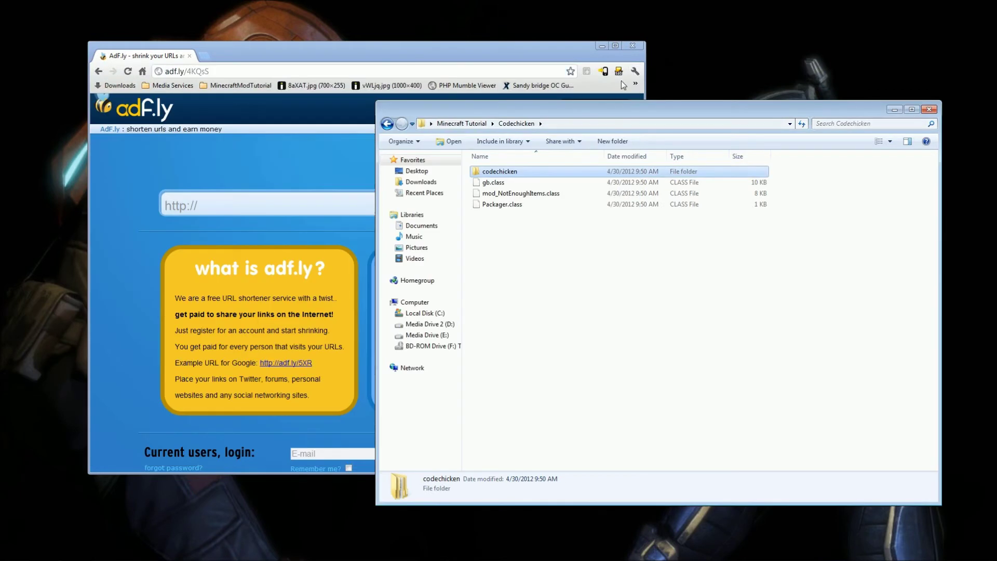
Skip the AdF.ly ad and open the downloaded CodeChickenCore-Client 0.5.2 zip beside the Codechicken folder.
click(177, 407)
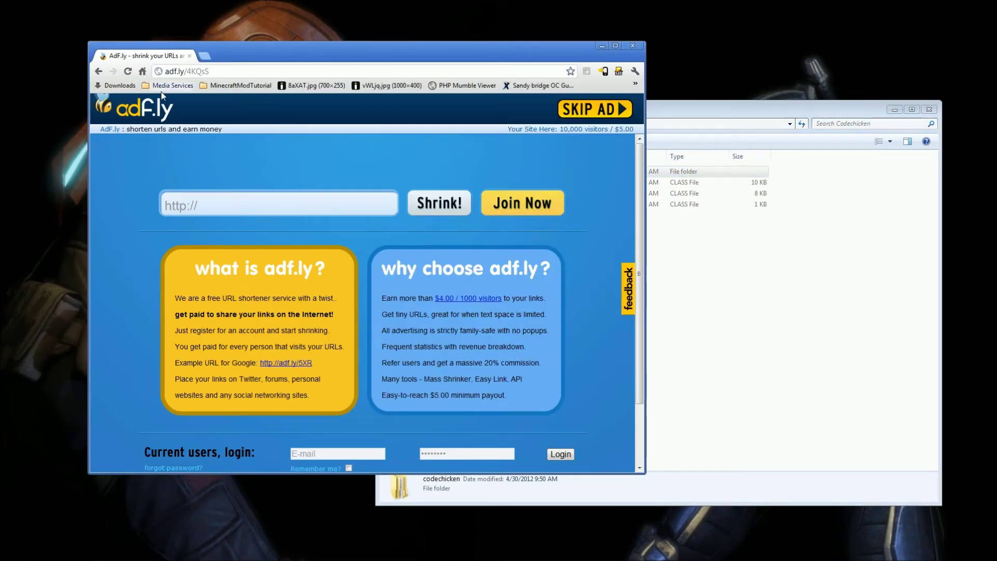
click(593, 110)
key(alt+Left)
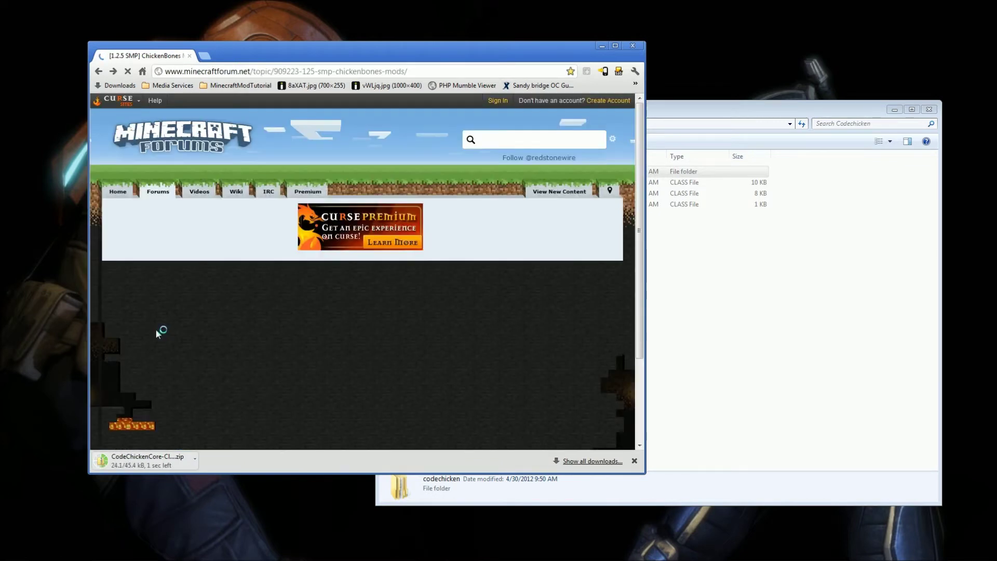
click(147, 461)
drag(775, 132, 458, 134)
Copy all four zip entries into Codechicken, replacing existing files and merging the codechicken folder.
click(781, 307)
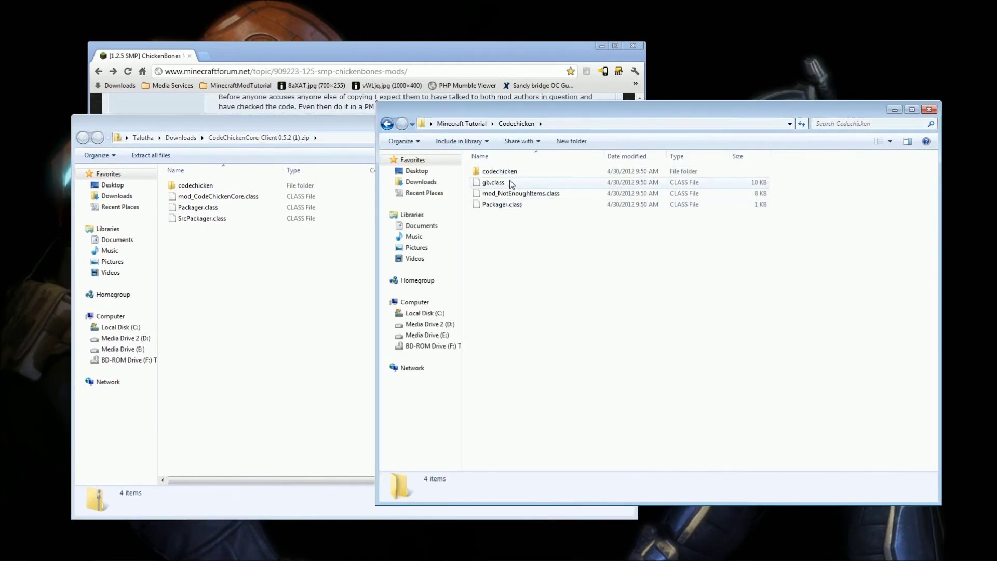
drag(287, 261, 183, 195)
drag(787, 351, 786, 350)
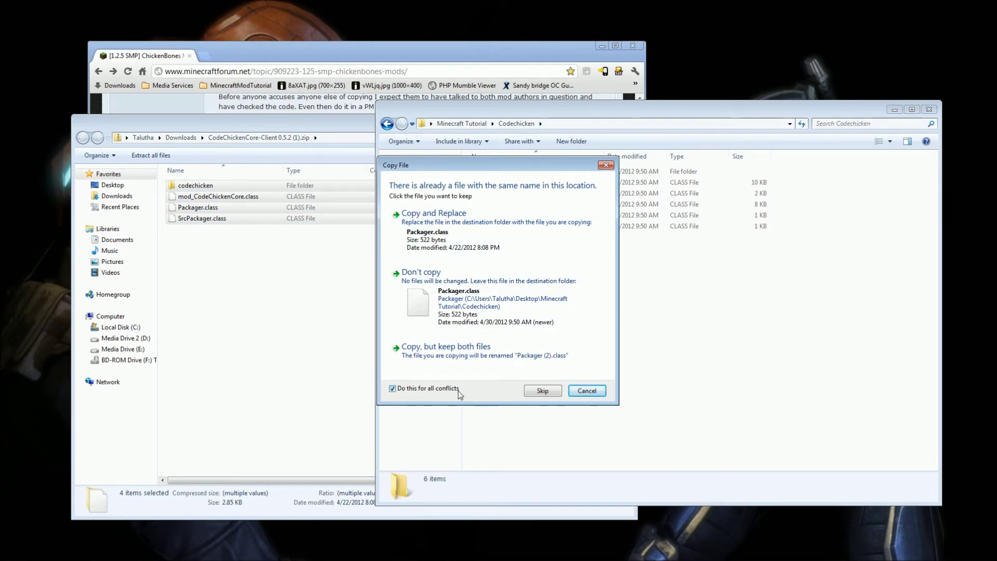
click(458, 246)
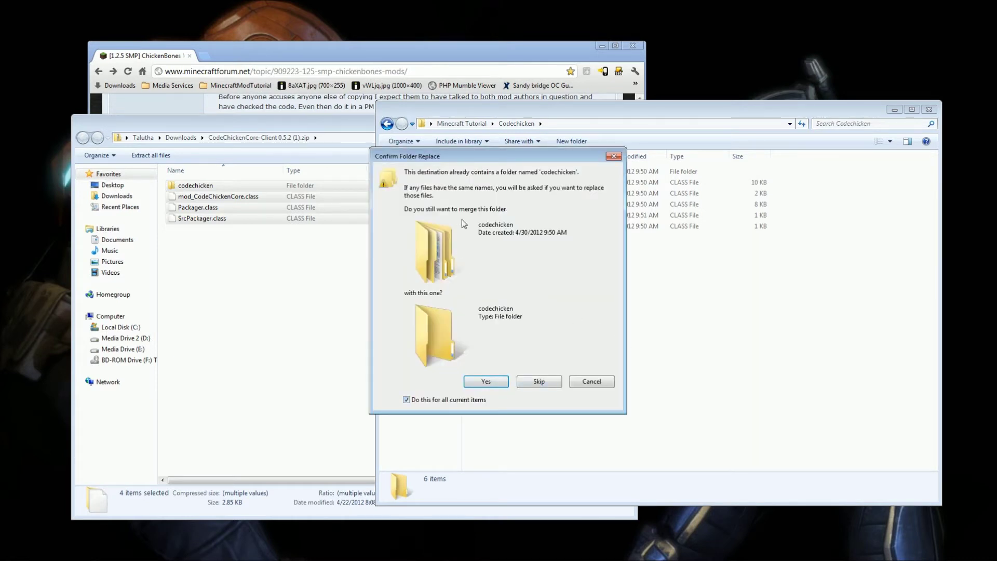
click(485, 383)
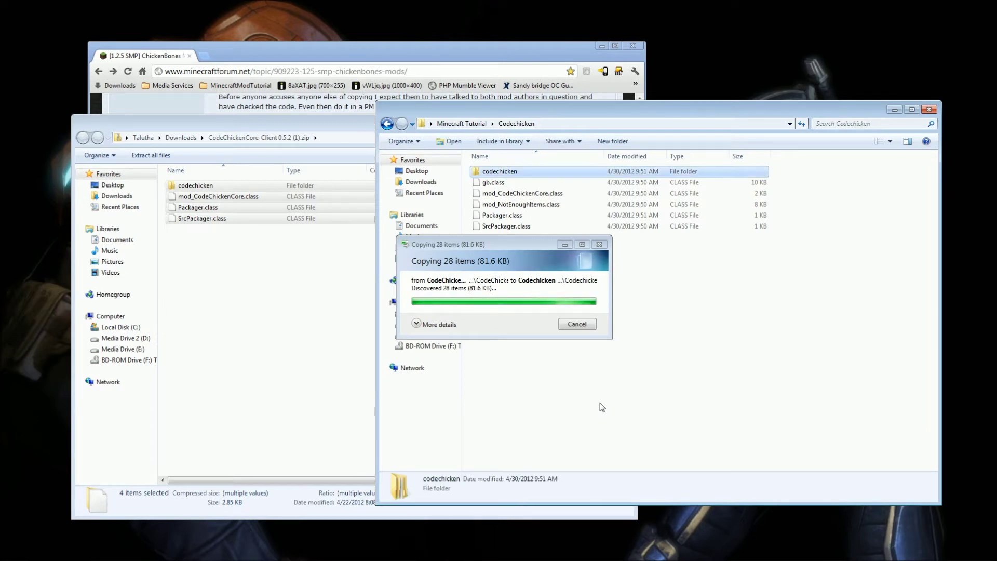
Go back up to Minecraft Tutorial and close the CodeChickenCore zip window.
key(BackSpace)
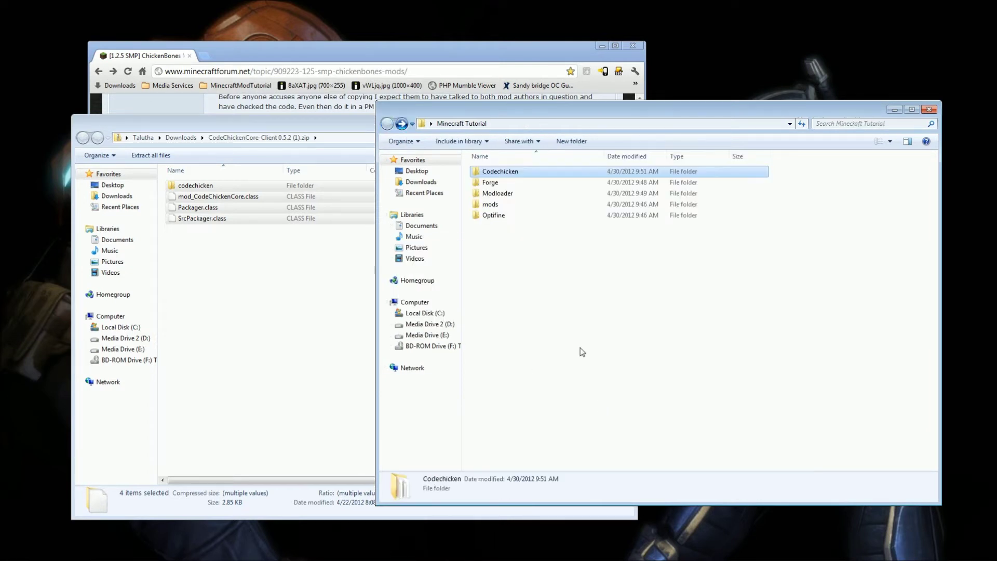
click(289, 316)
click(628, 122)
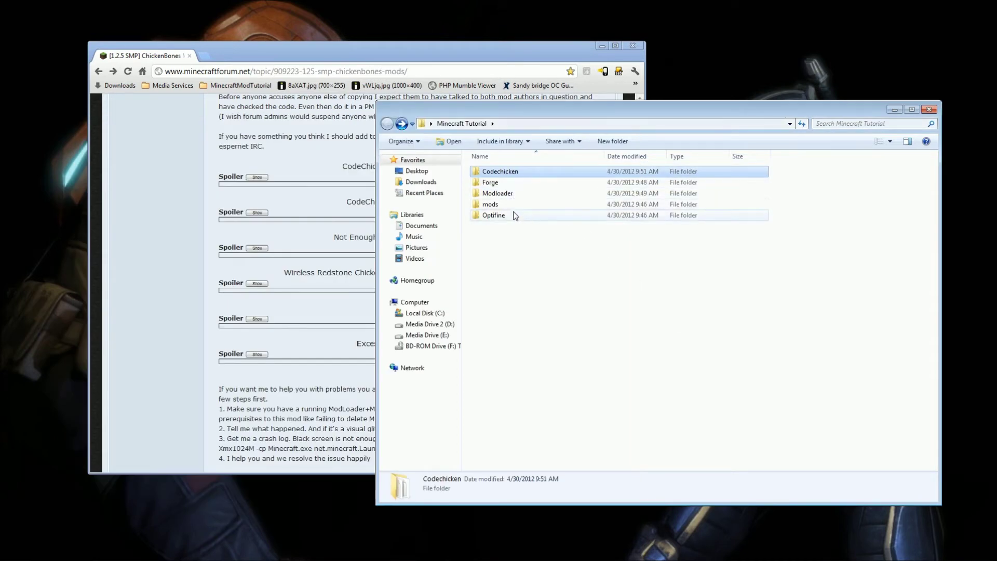
Open the OptiFine HD_A6 forum topic from the MinecraftModTutorial bookmark folder.
click(298, 198)
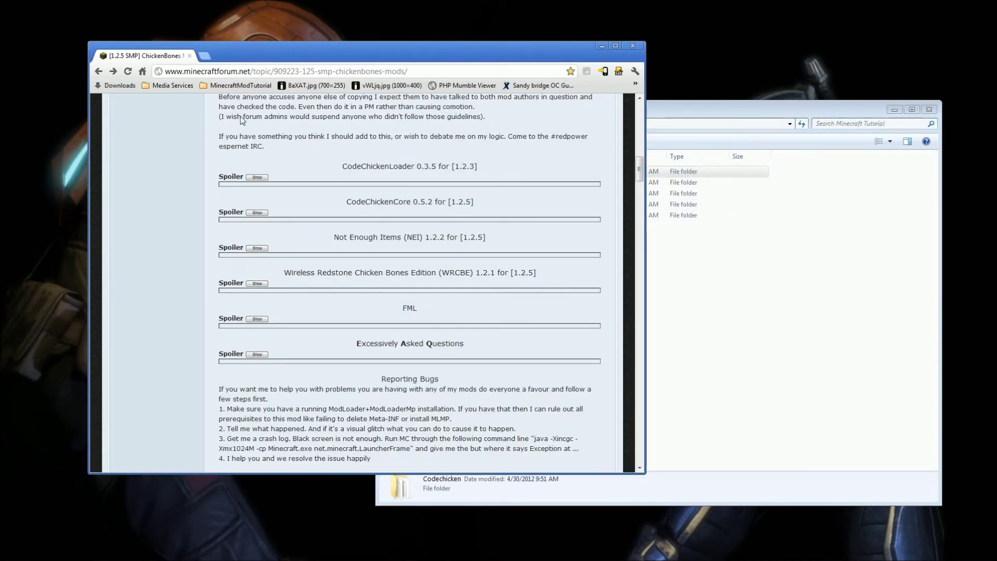
click(240, 90)
click(244, 147)
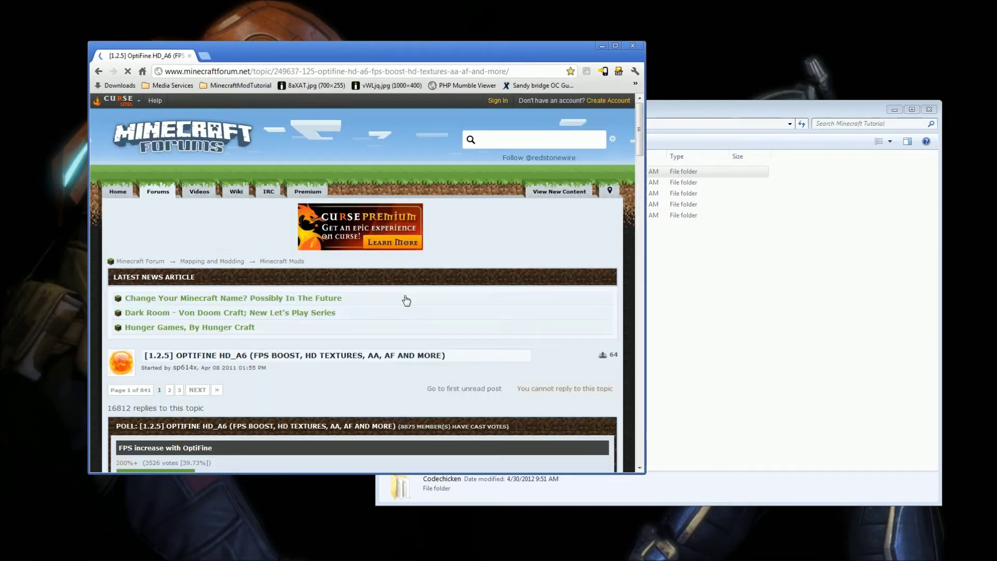
Find the OptiFine HD A6 Standard section and start its Download 1 link.
scroll(426, 345, down, 10)
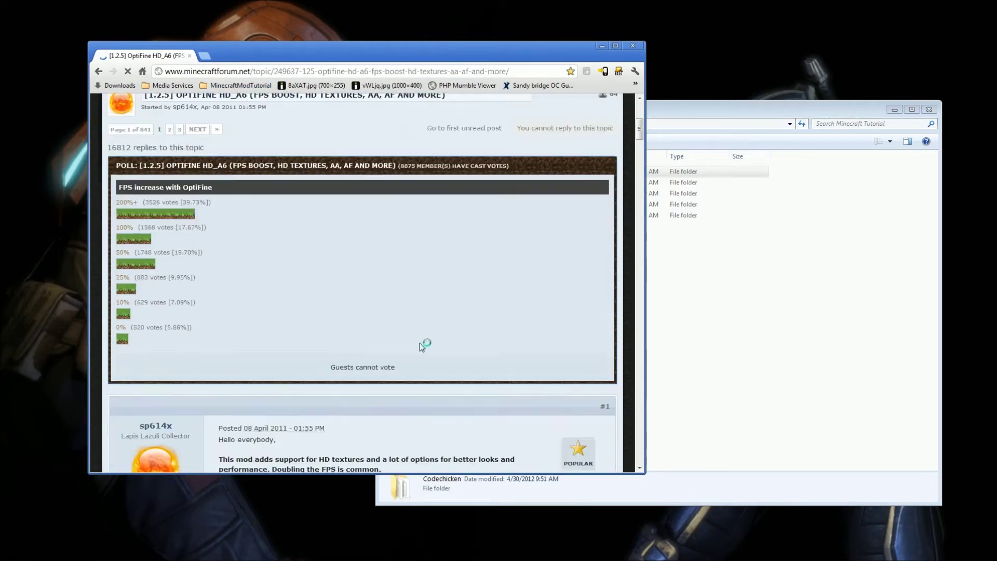
scroll(420, 338, down, 4)
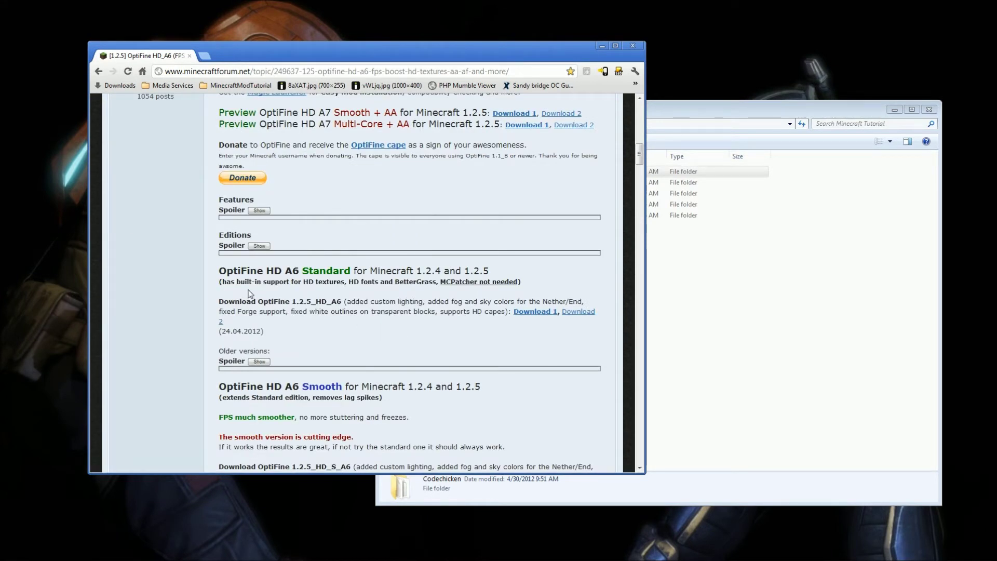
drag(219, 268, 354, 335)
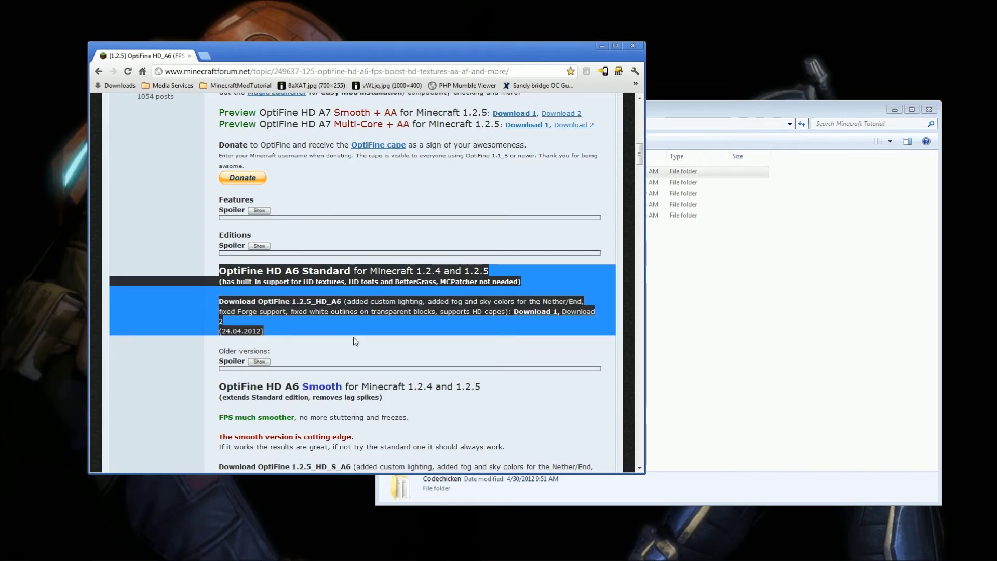
click(355, 338)
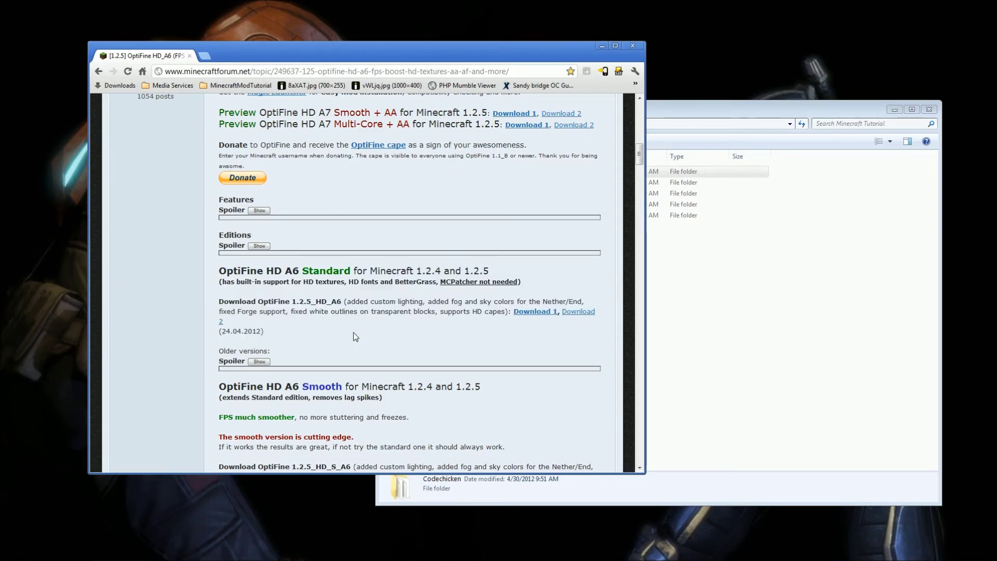
scroll(354, 337, down, 10)
scroll(354, 335, up, 4)
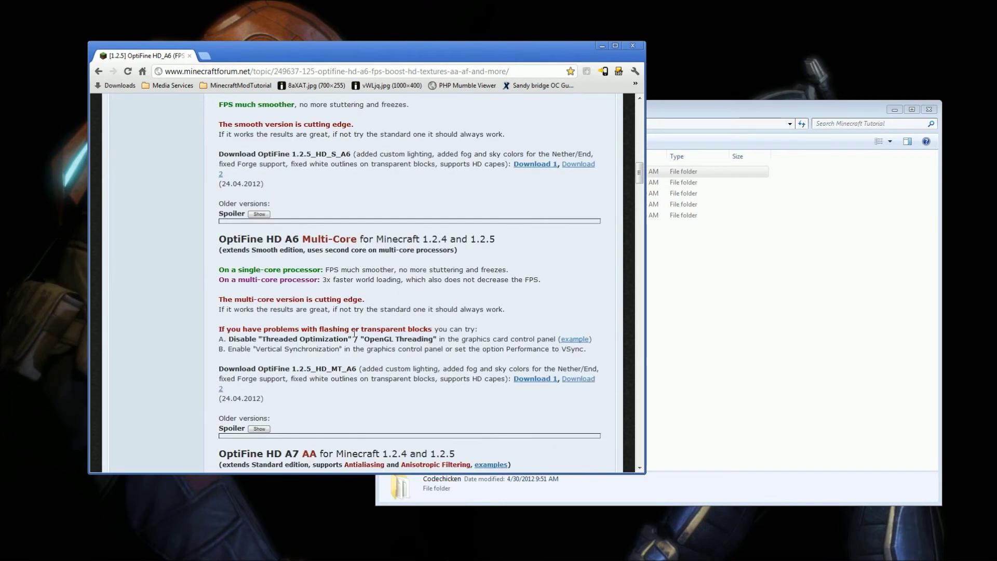
scroll(355, 333, up, 5)
scroll(358, 335, down, 7)
scroll(374, 345, up, 12)
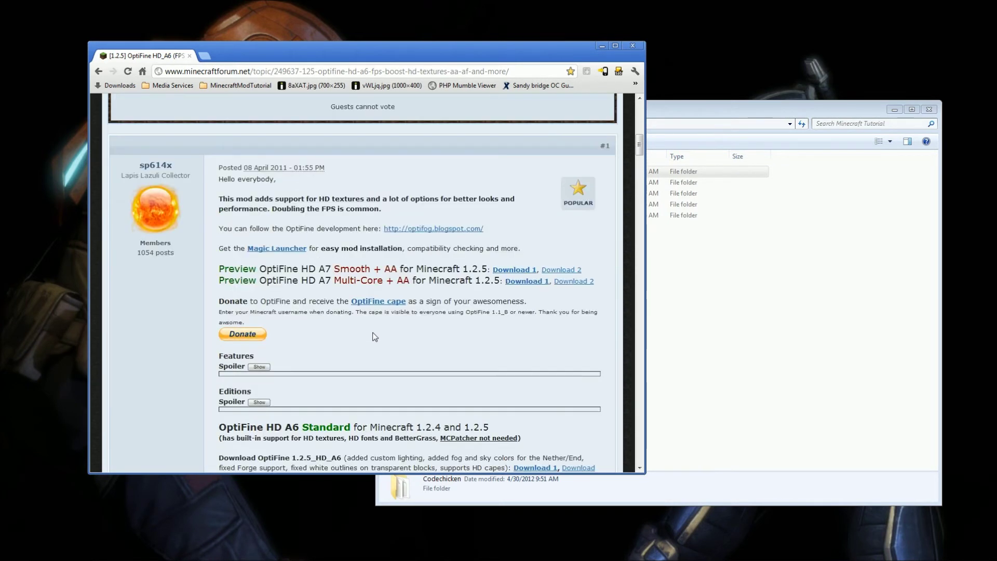
scroll(375, 337, down, 3)
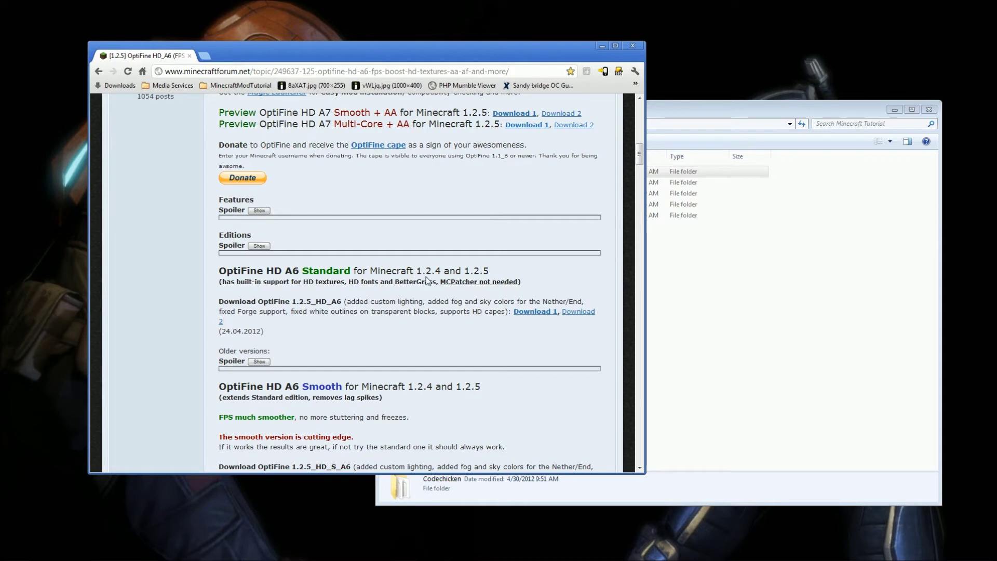
click(524, 312)
click(752, 348)
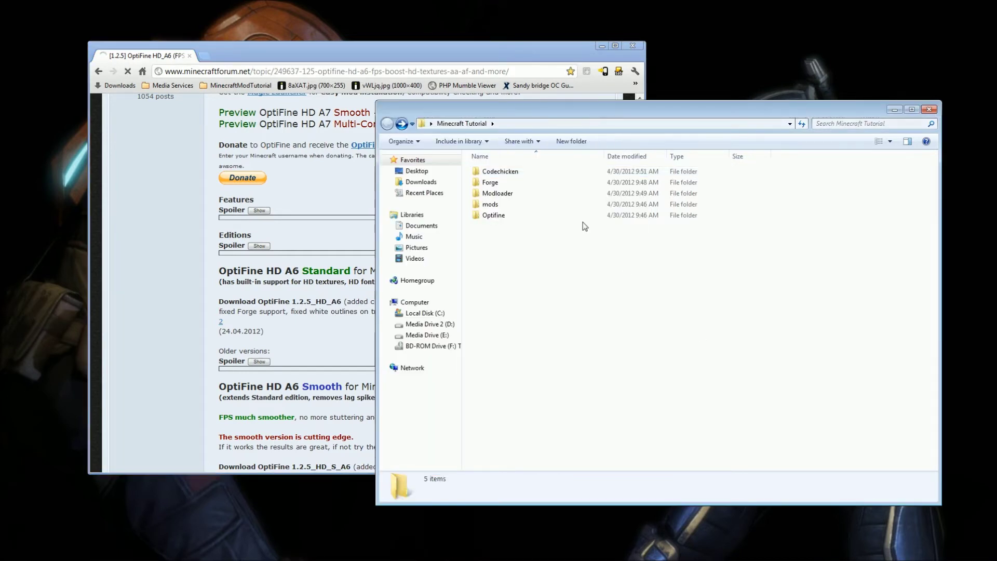
Open the empty Optifine folder and paste in the 38 OptiFine class and image files.
double_click(514, 217)
click(329, 315)
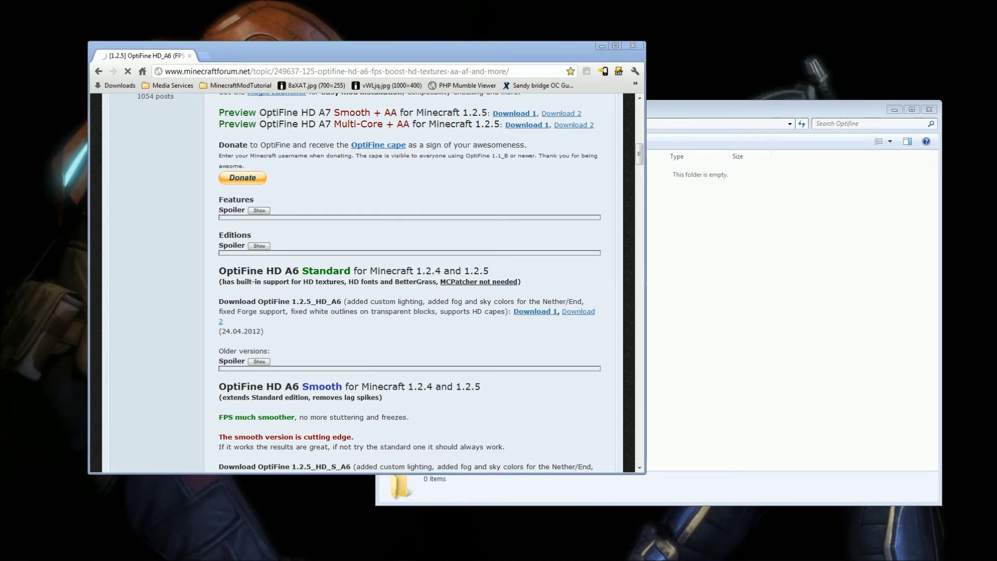
click(729, 361)
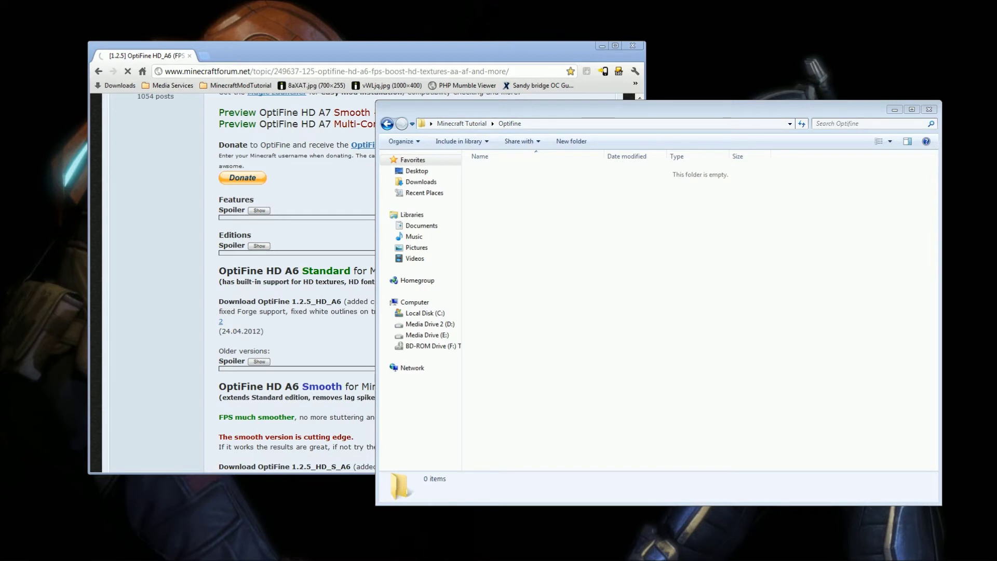
key(ctrl+v)
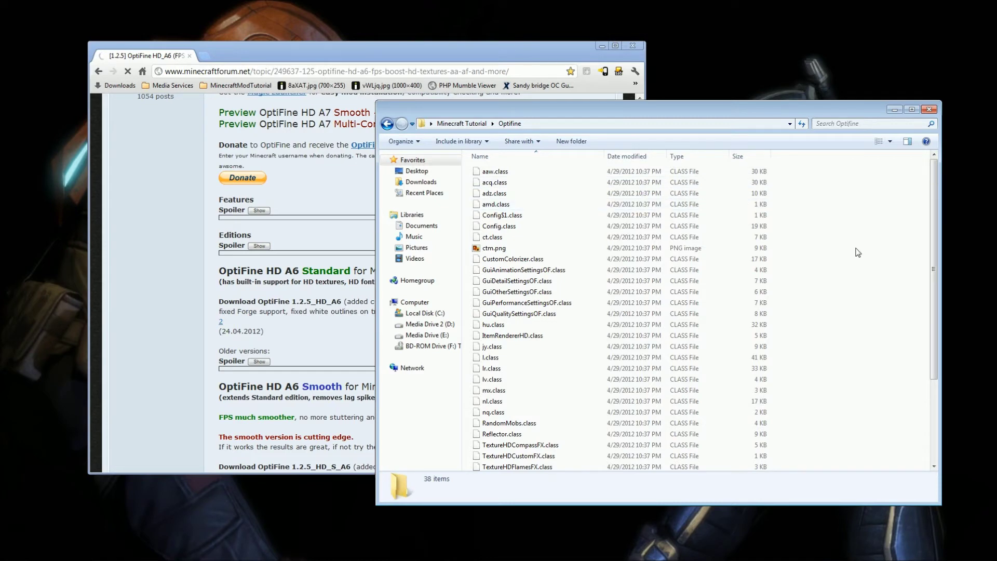
drag(835, 171, 573, 551)
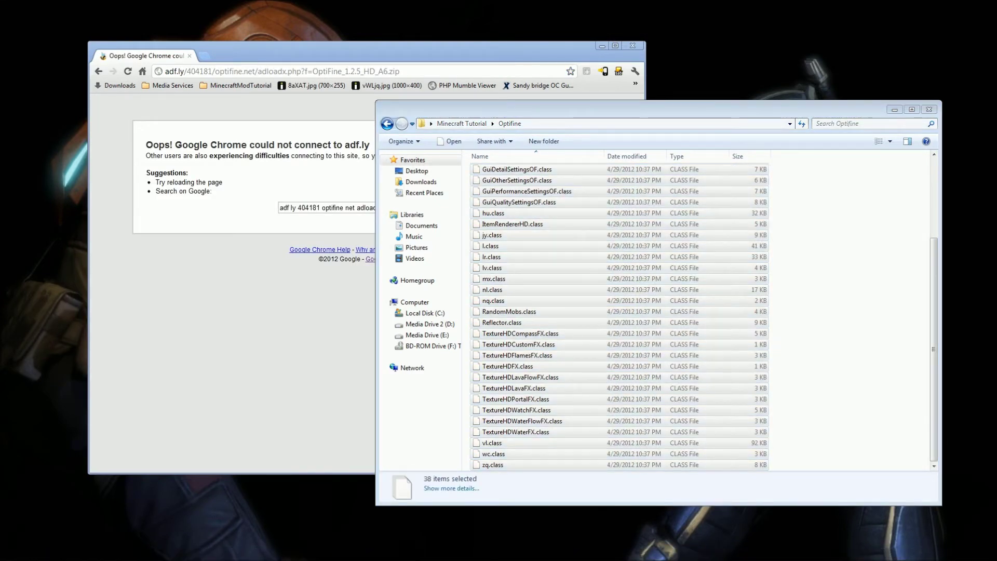
Return the browser to the OptiFine topic and go back up to Minecraft Tutorial.
click(214, 259)
key(alt+Left)
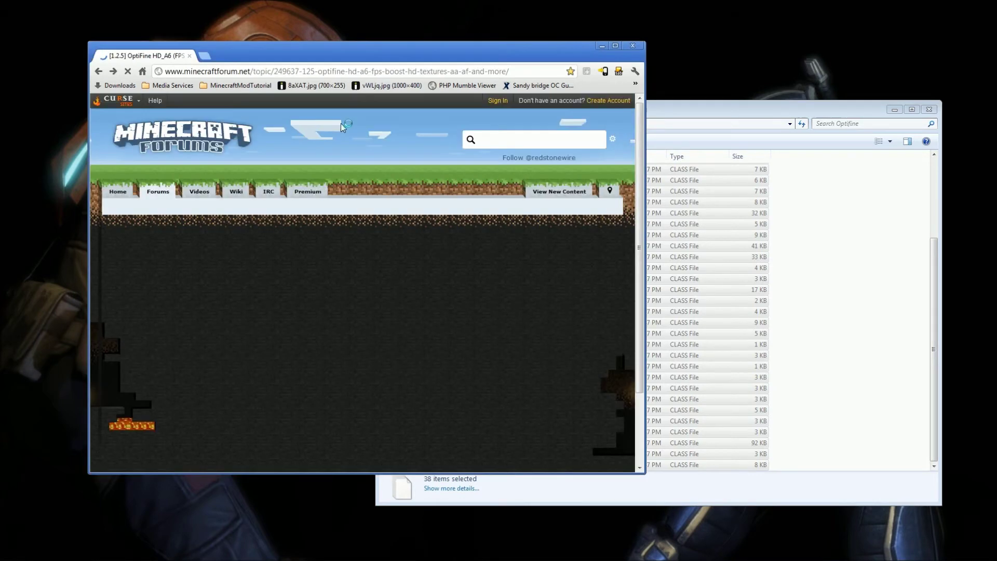
click(831, 179)
key(BackSpace)
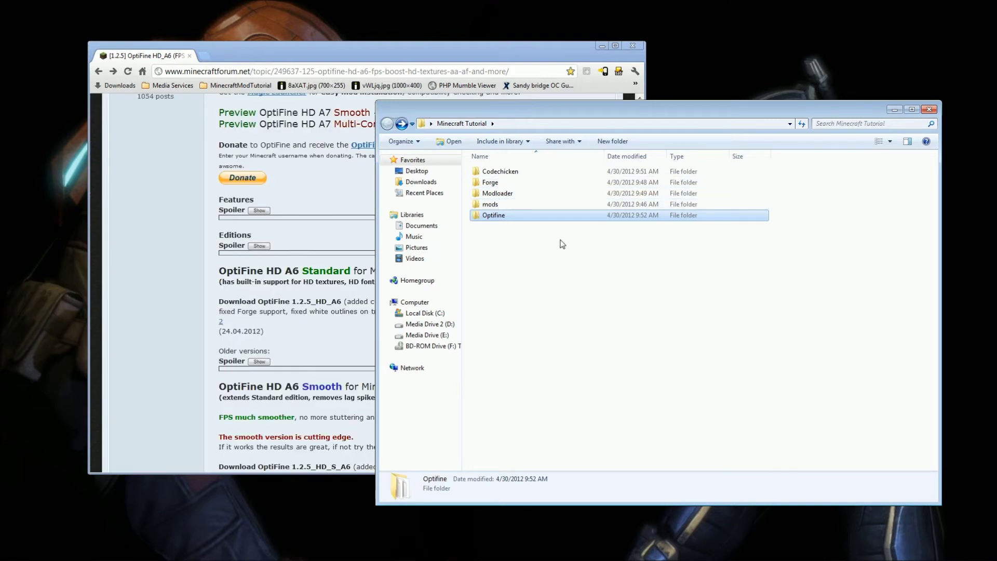
Open the mods folder inside Minecraft Tutorial so it shows 'This folder is empty.'.
click(577, 254)
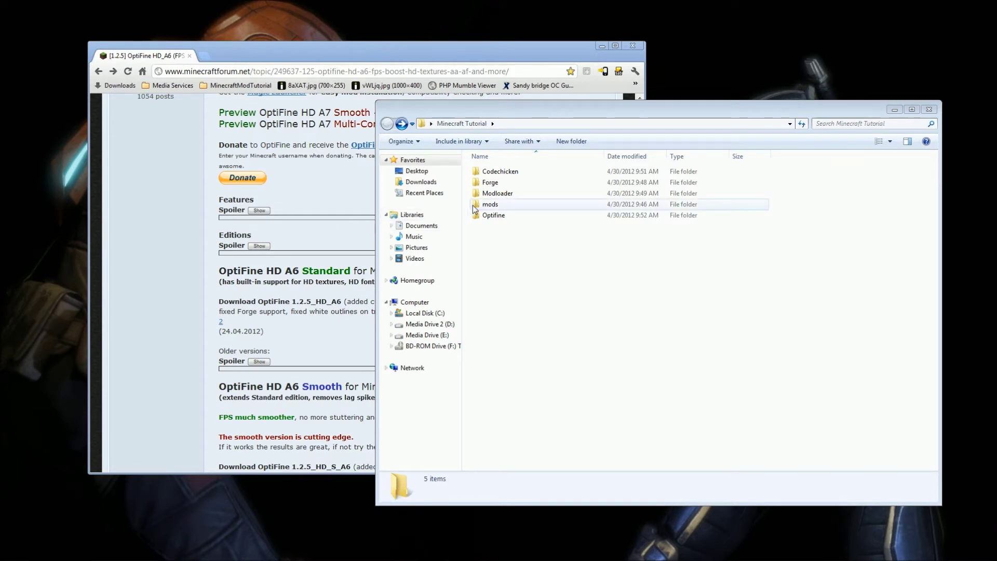
double_click(475, 205)
drag(603, 185, 485, 475)
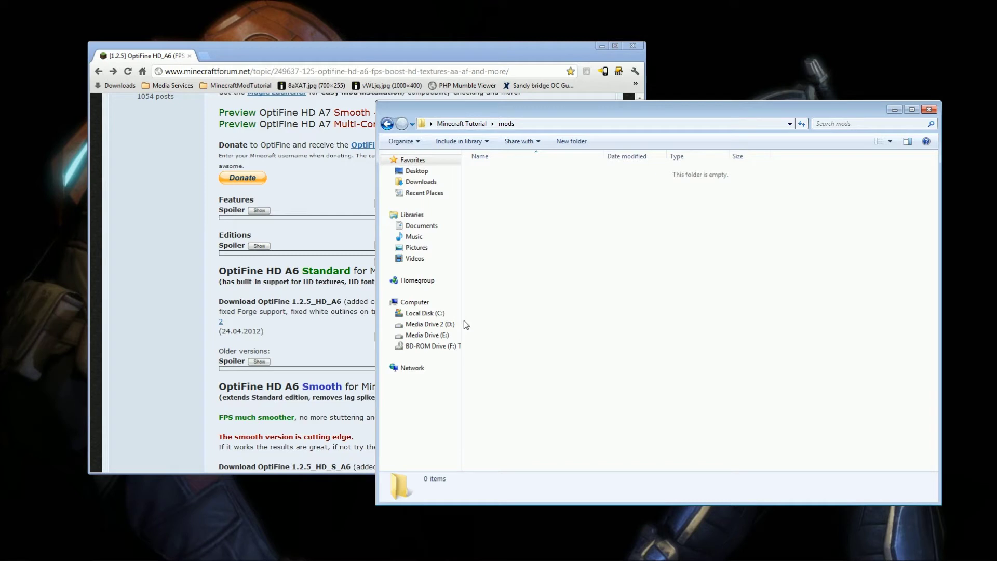
click(307, 231)
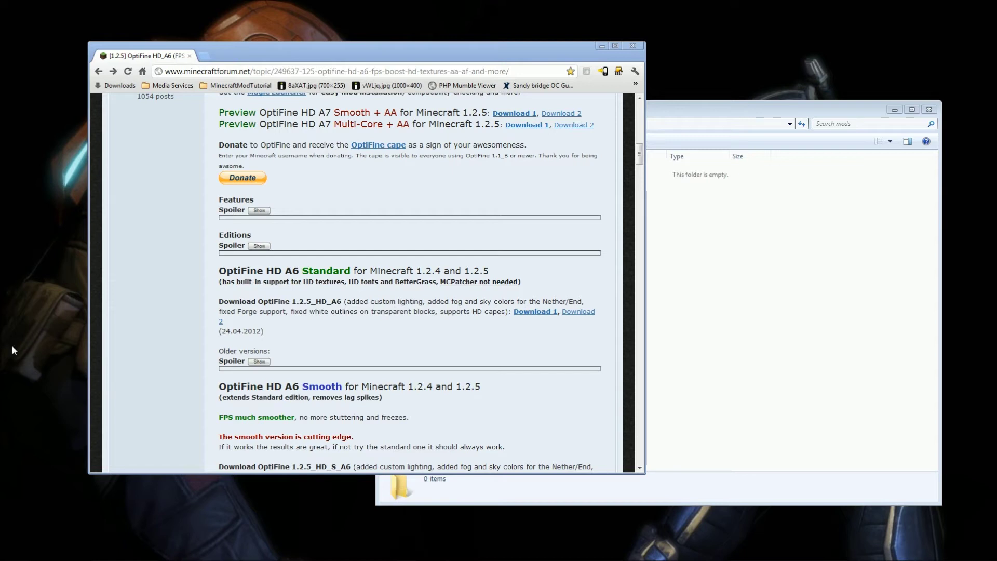
Permanently delete the 38 chosen items and restore the 27 mod files into mods.
key(shift+Delete)
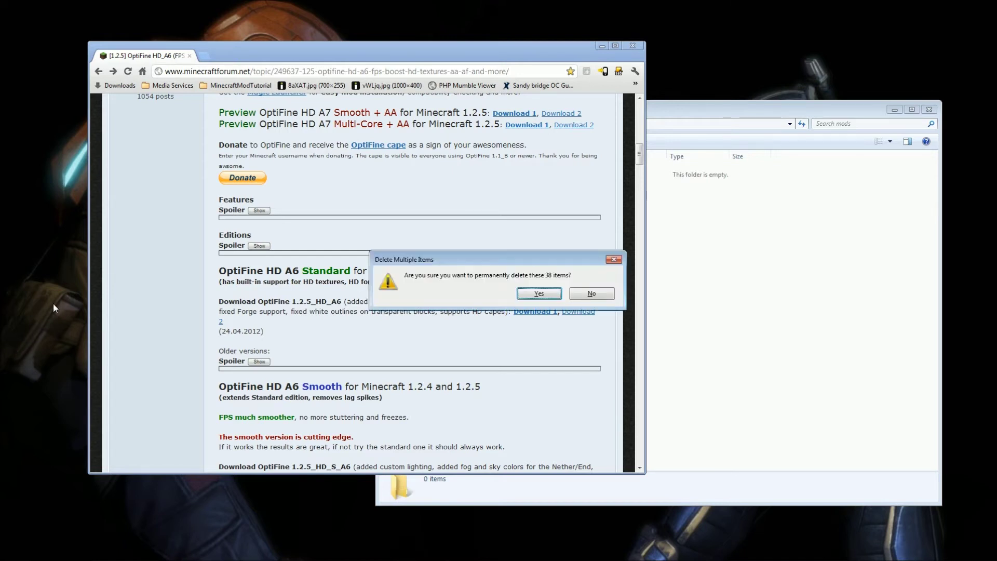
key(Return)
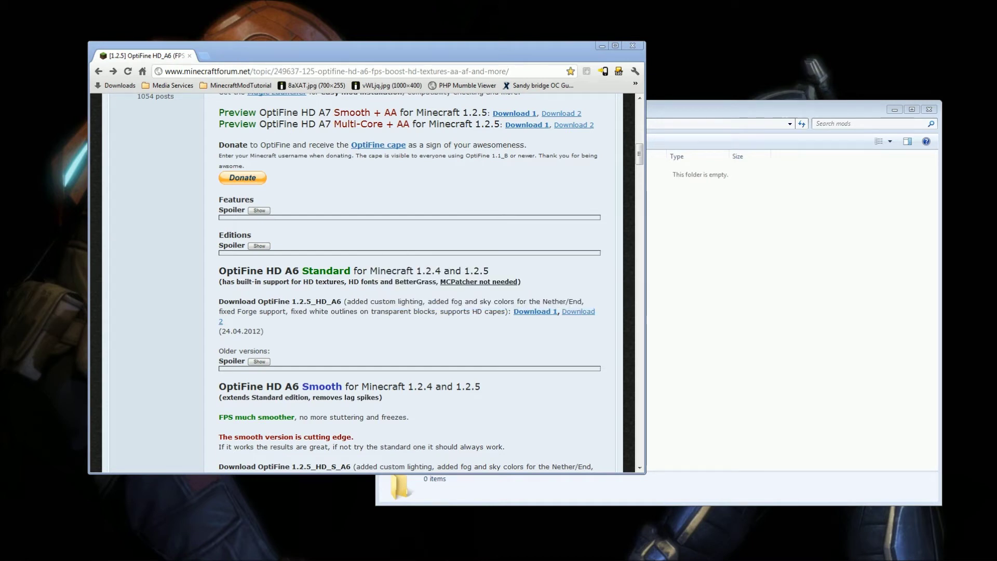
click(726, 348)
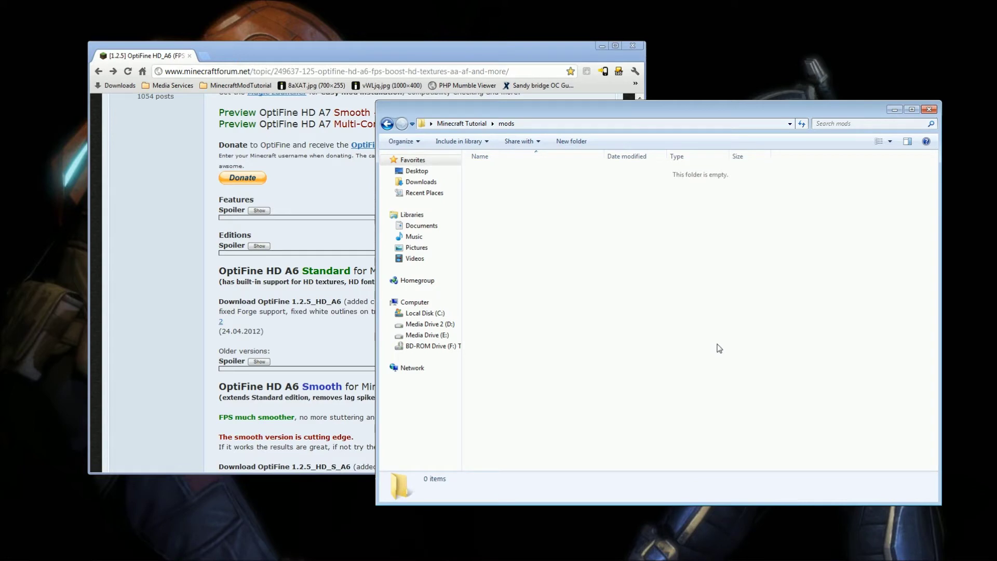
key(ctrl+v)
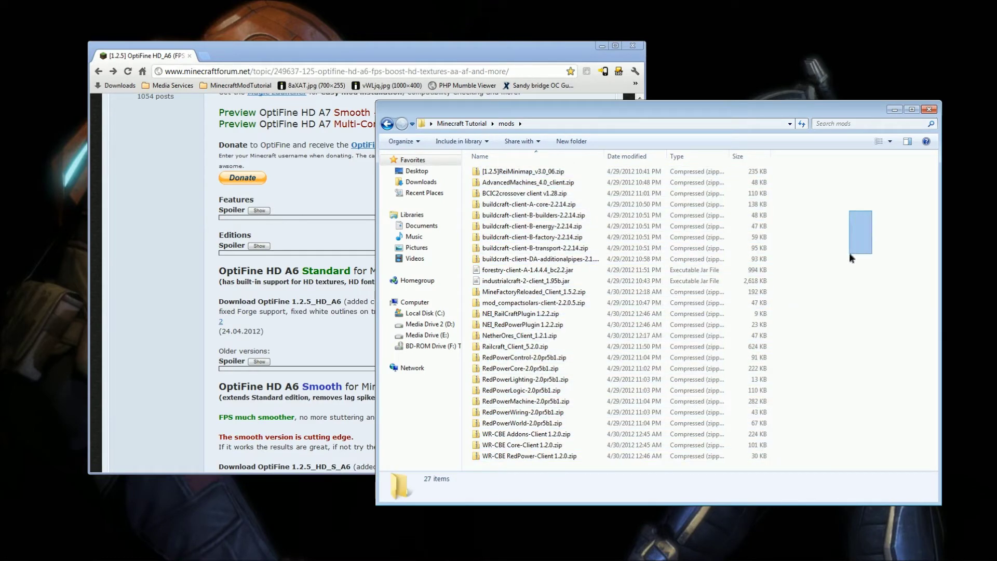
key(alt+Left)
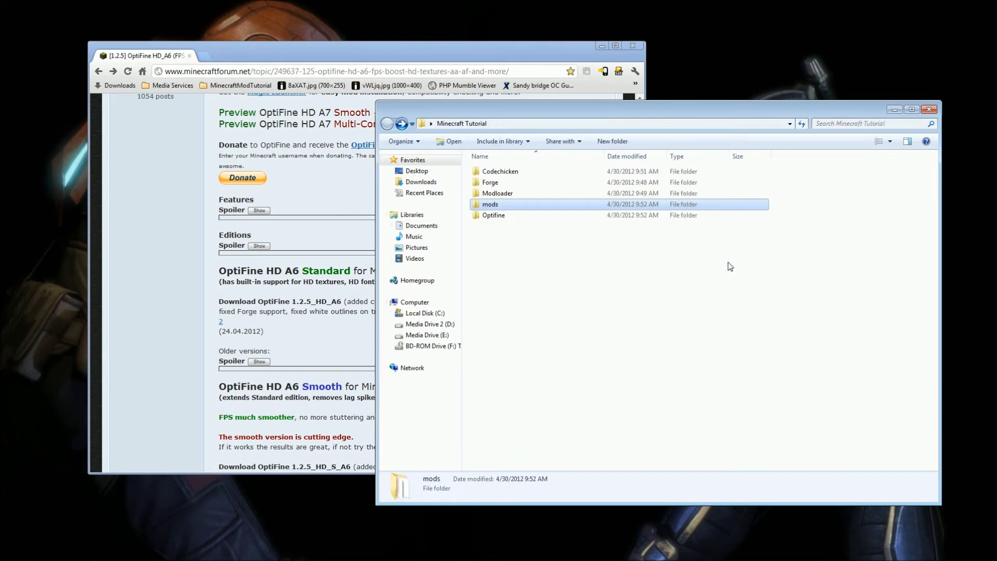
key(alt+Right)
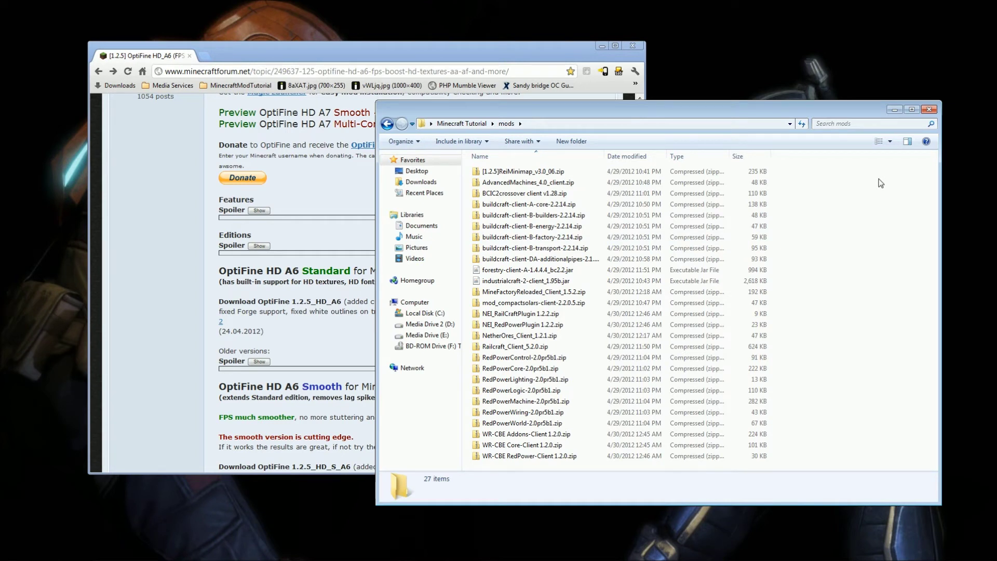
key(alt+Left)
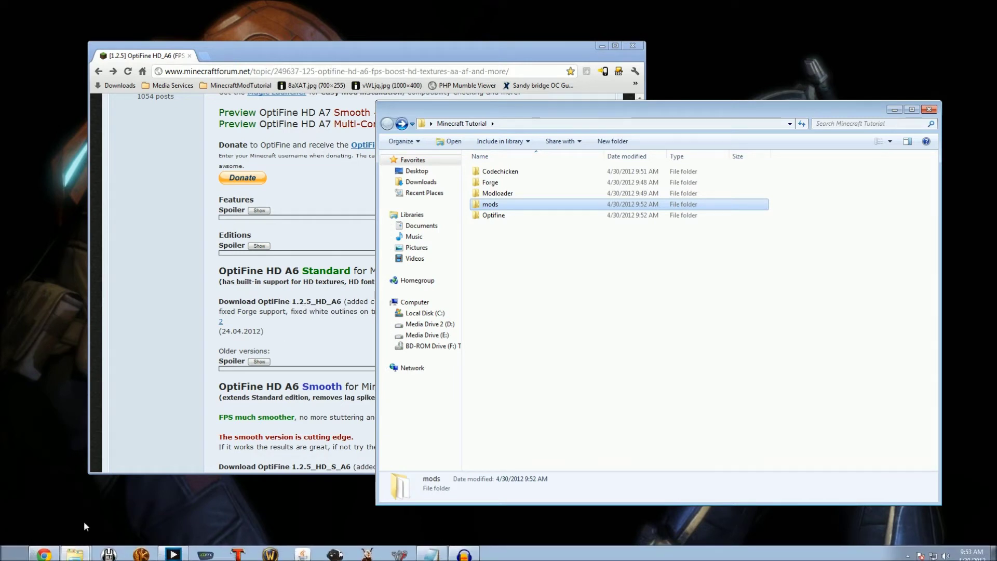
Run %appdata% from the Start menu search to open the AppData Roaming folder.
click(16, 551)
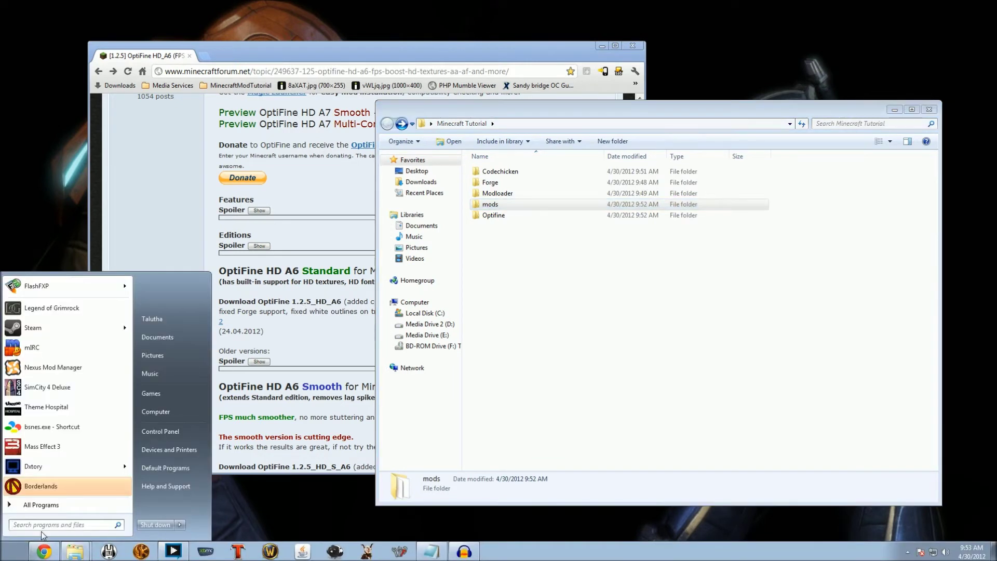
click(89, 526)
text(%ap)
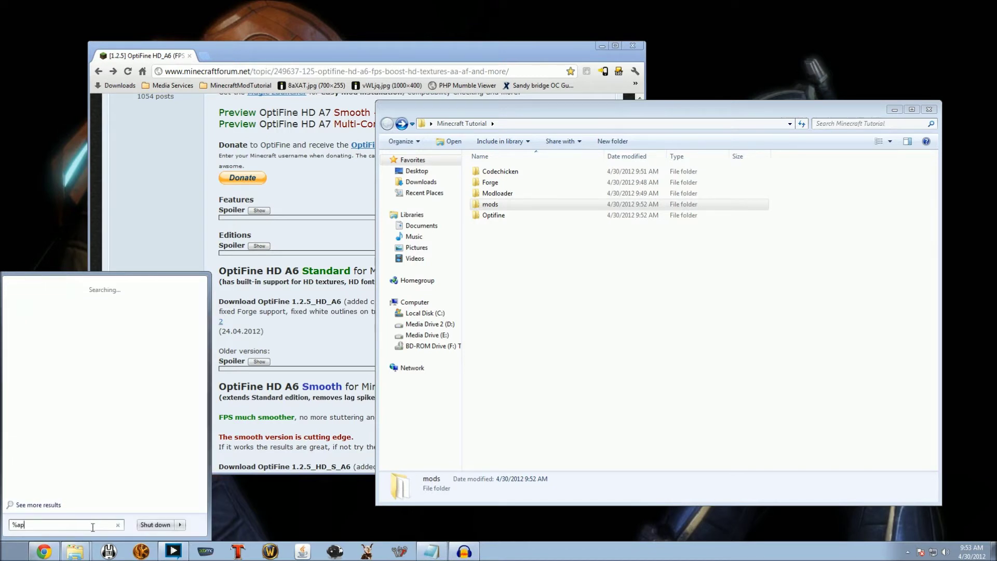
text(pdata%)
key(Return)
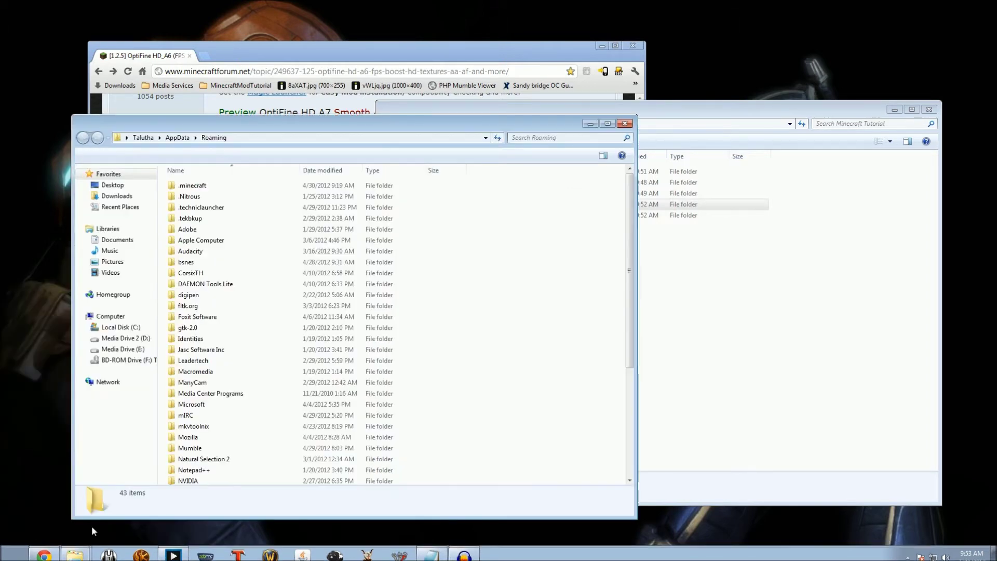
Open the .minecraft folder and check the Minecraft Tutorial mods folder.
double_click(197, 186)
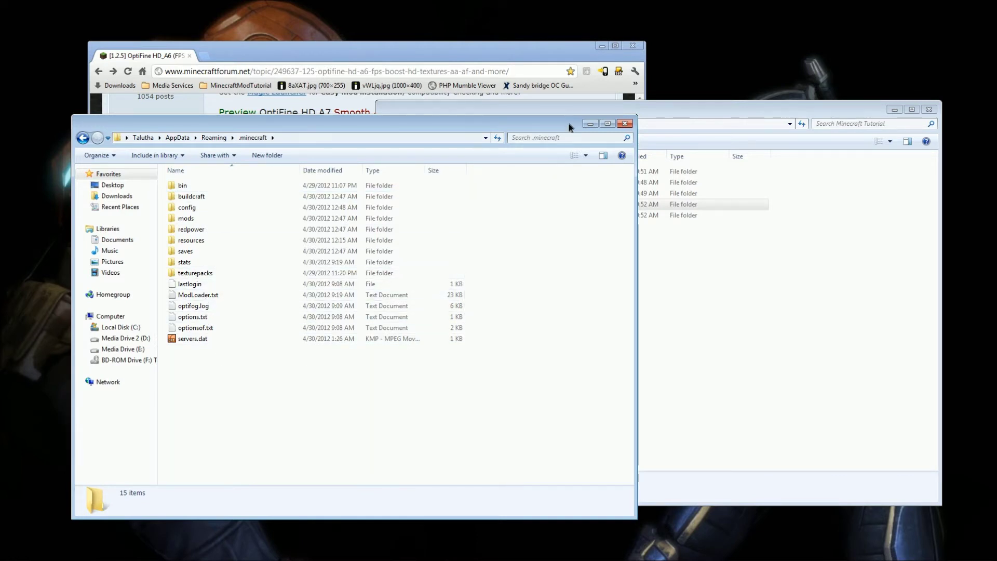
drag(568, 128, 562, 105)
click(763, 223)
click(604, 204)
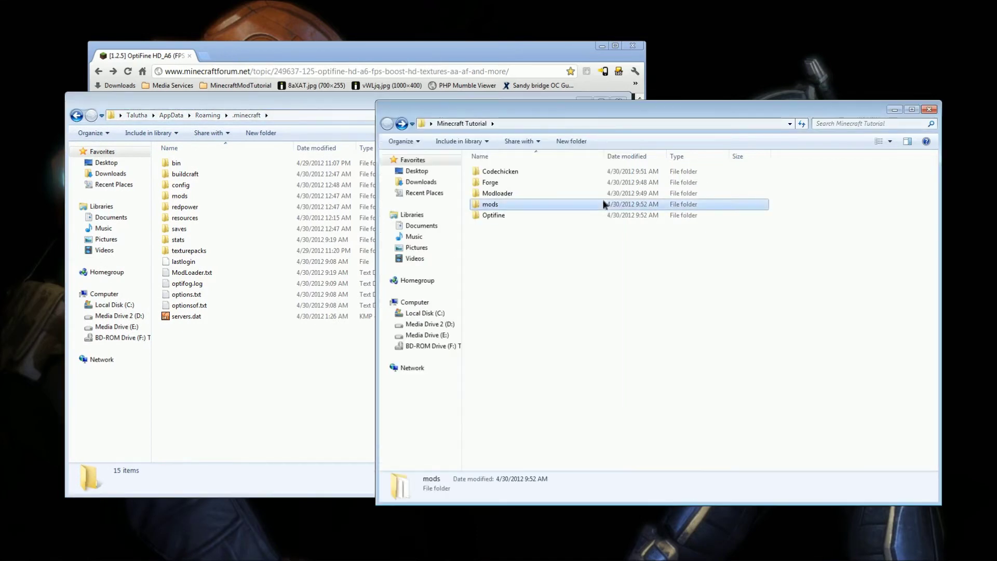
double_click(604, 204)
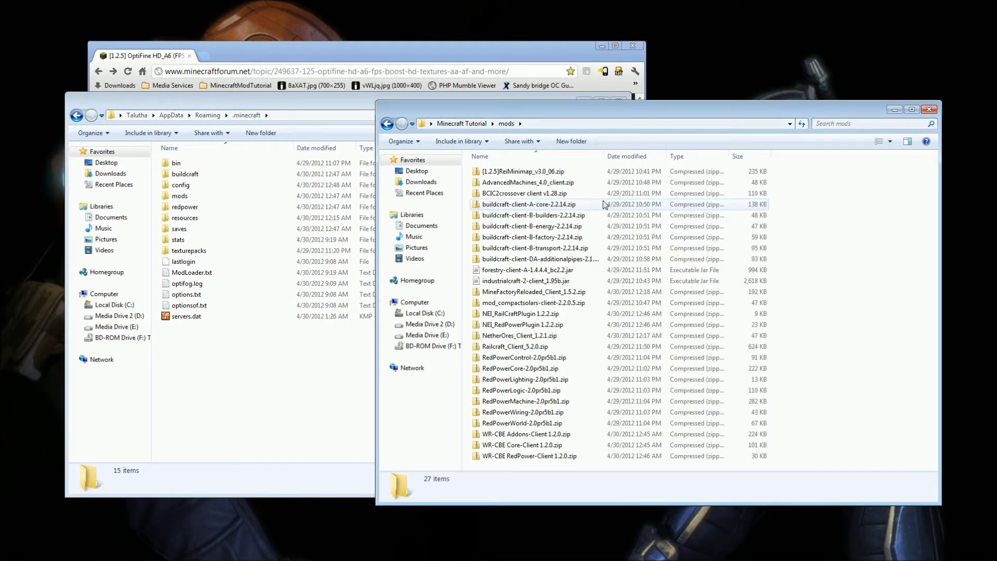
key(BackSpace)
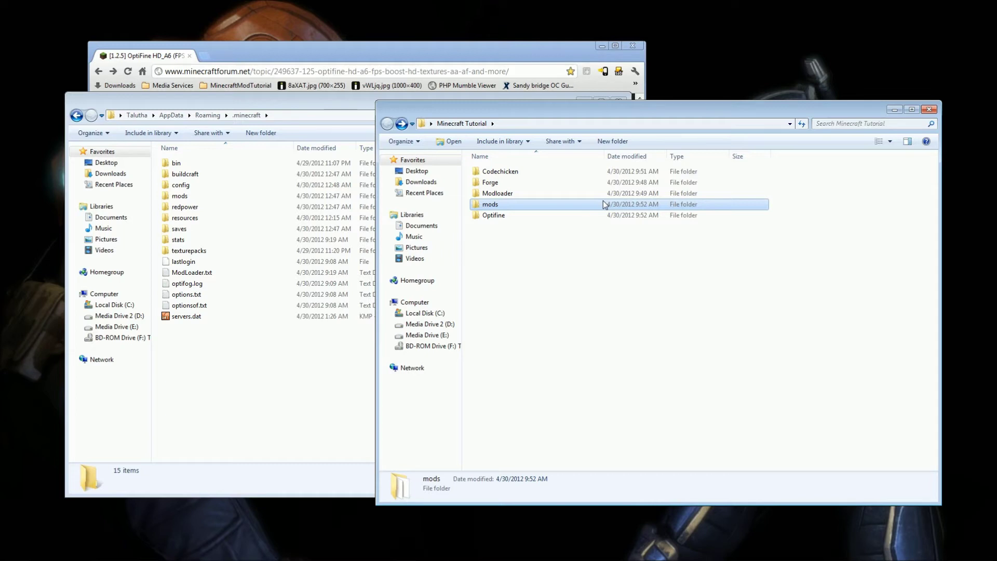
Delete all 15 items in .minecraft and launch the Minecraft Launcher.
click(311, 371)
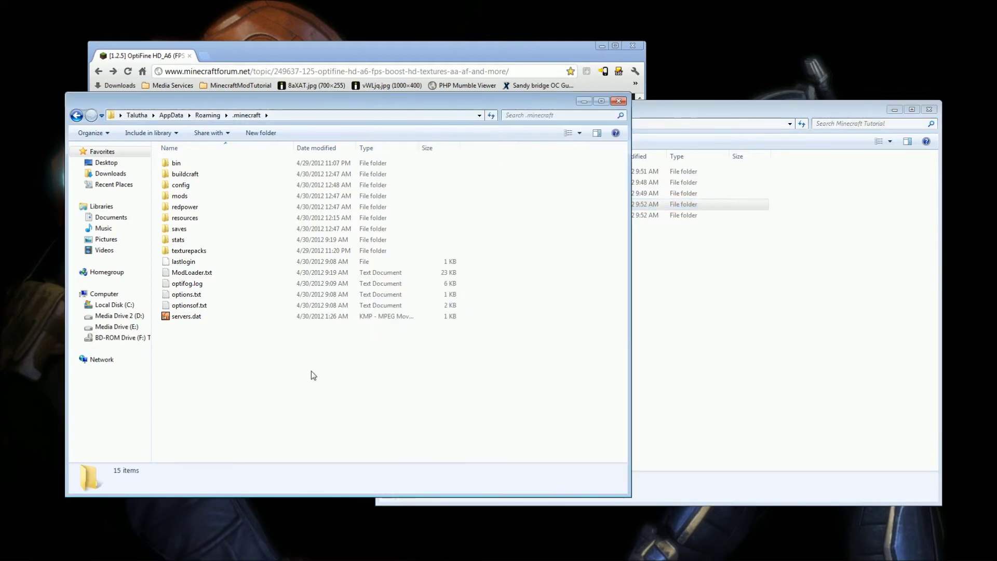
drag(377, 386, 192, 156)
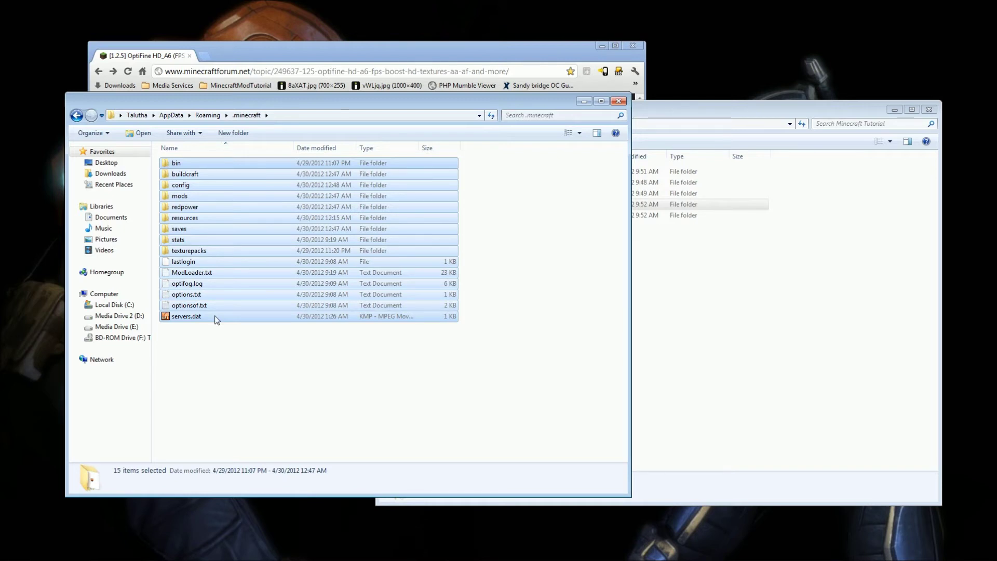
key(Delete)
key(Return)
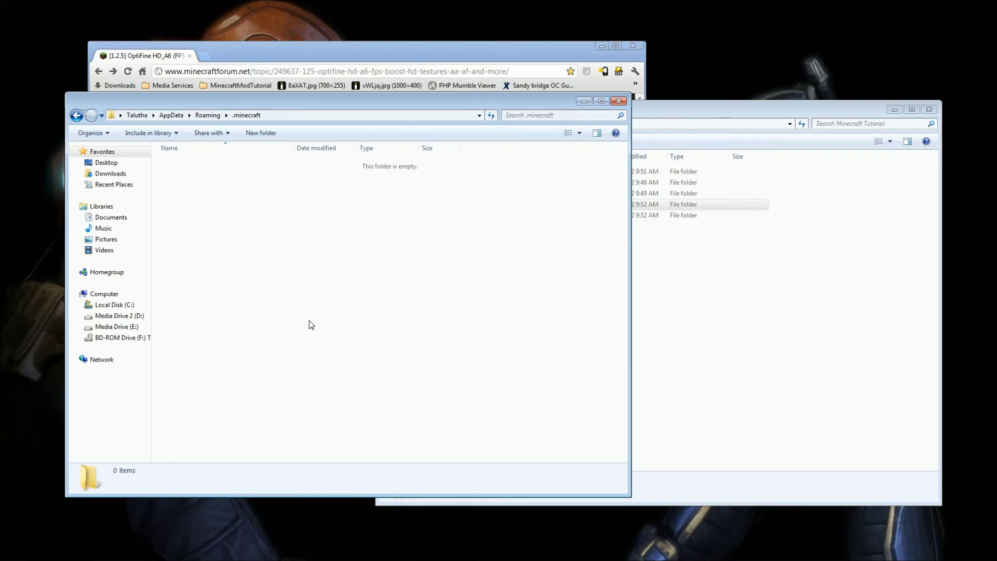
click(303, 553)
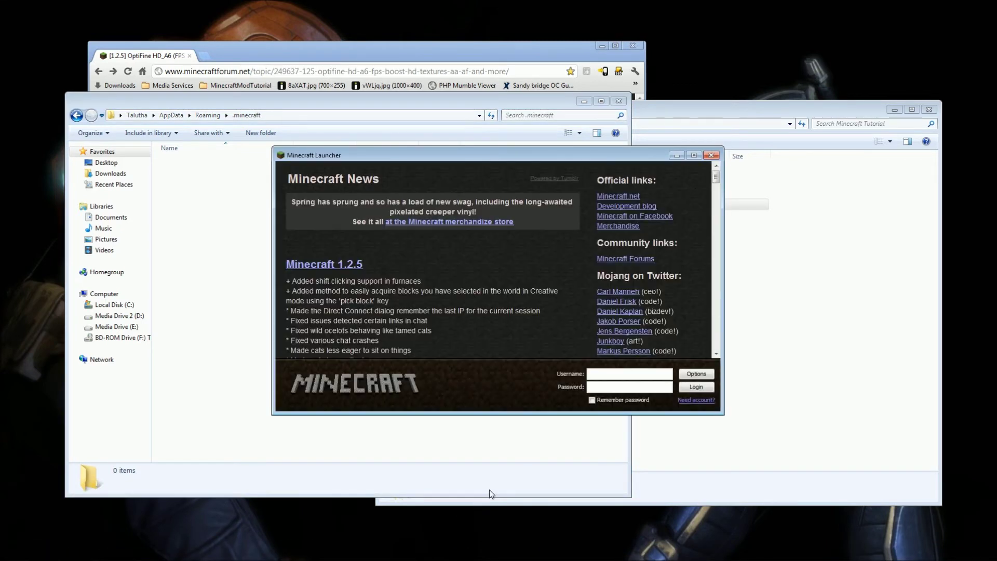
Log in with the account username and password so Minecraft 1.2.5 installs, then quit the game.
click(696, 374)
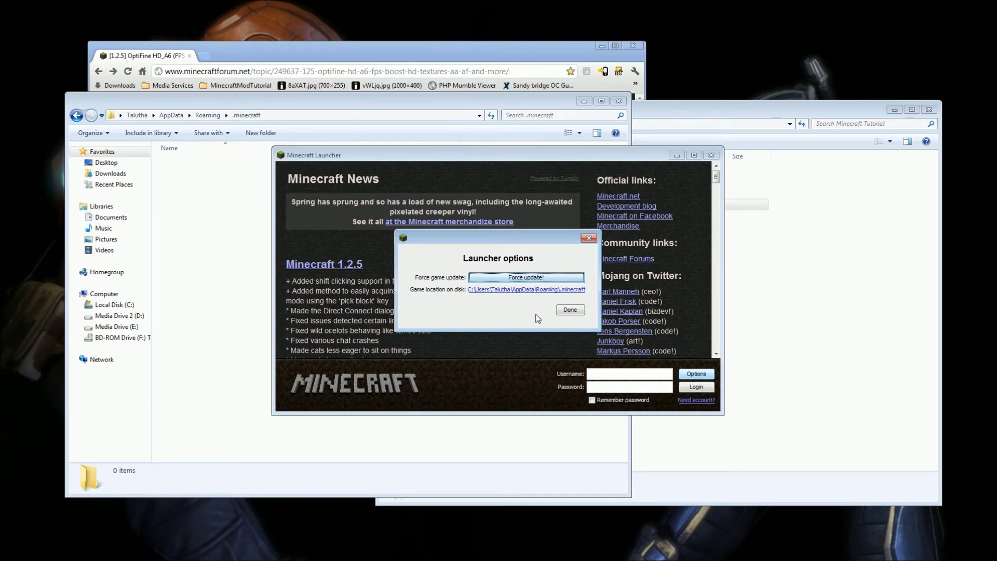
click(564, 314)
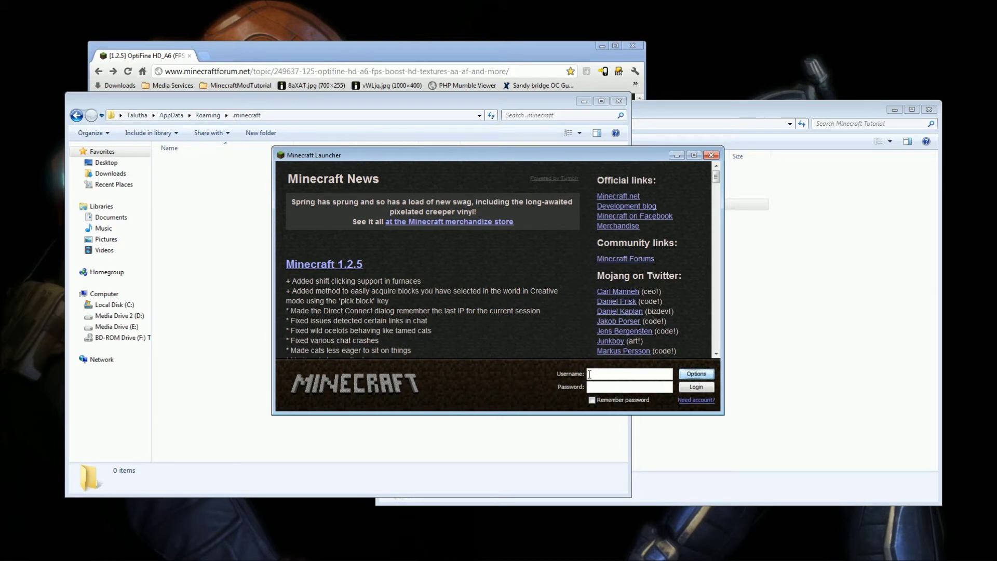
click(634, 373)
click(697, 386)
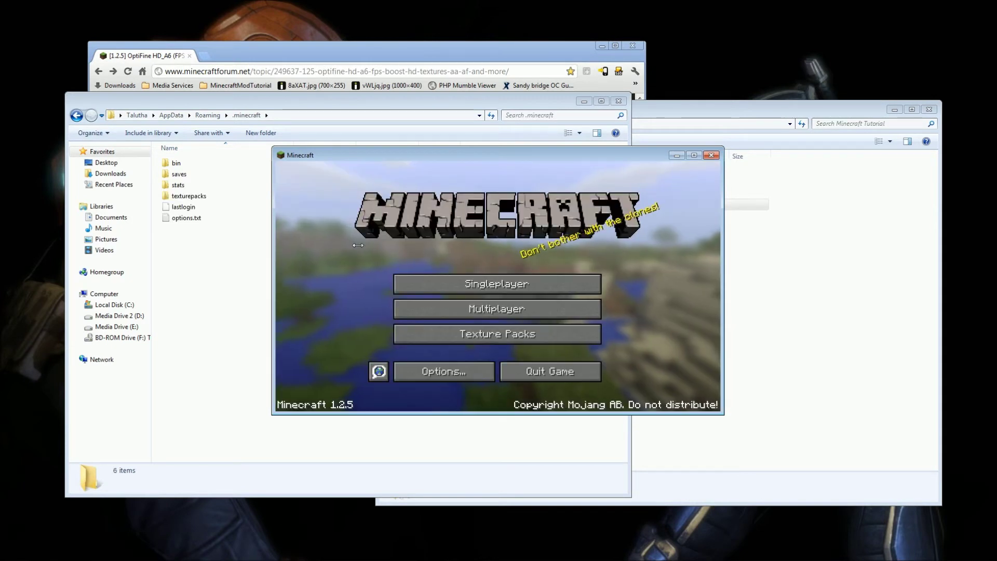
click(576, 381)
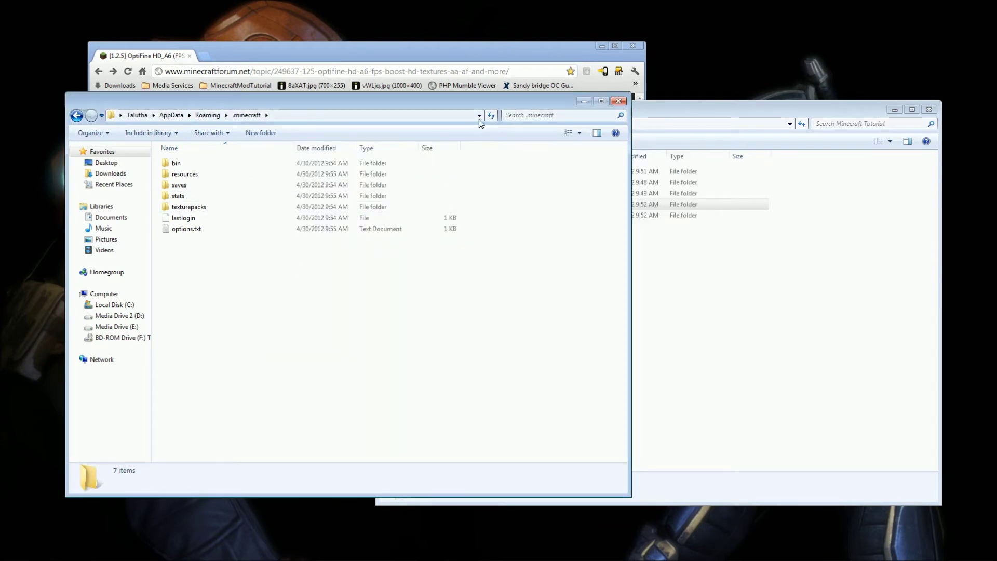
In the bin folder, duplicate minecraft.jar as the backup minecraft.jar.125.bak.
double_click(183, 164)
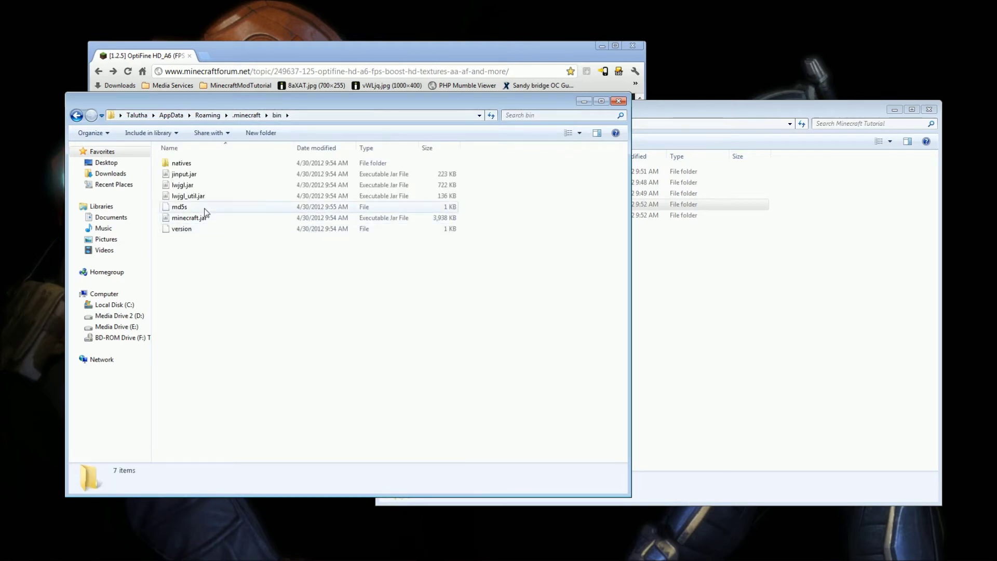
click(203, 218)
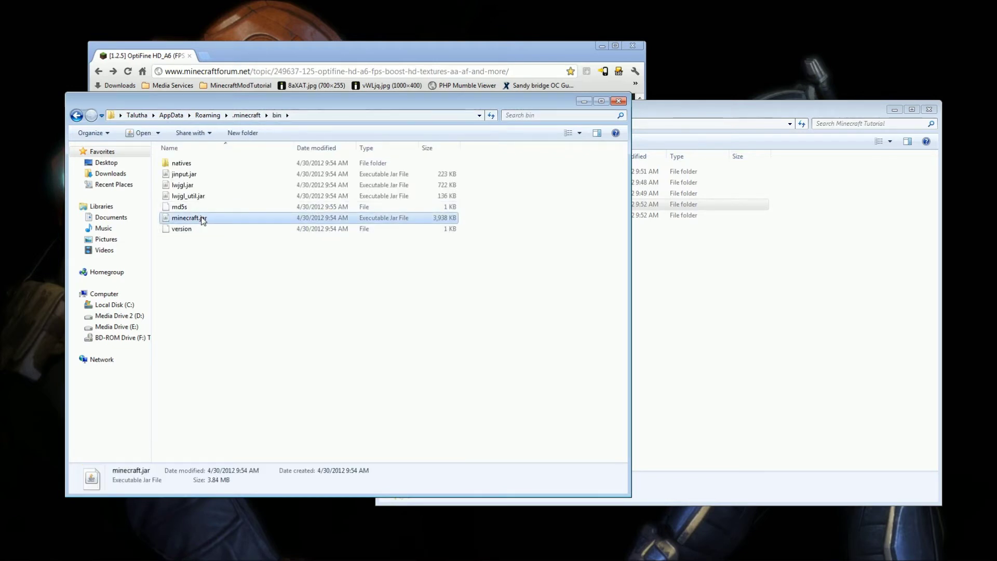
right_click(203, 220)
click(252, 359)
click(255, 346)
right_click(255, 347)
click(295, 416)
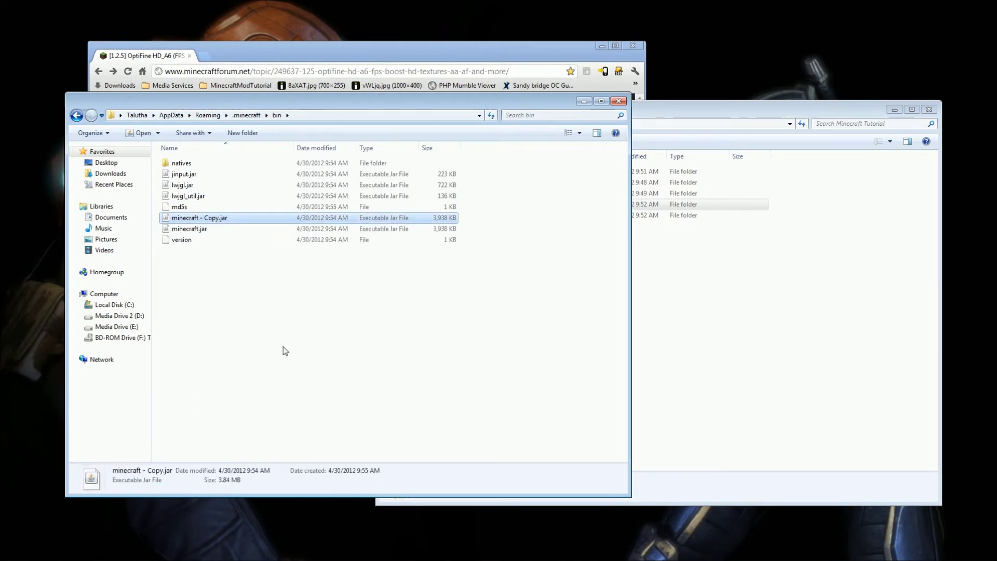
click(217, 218)
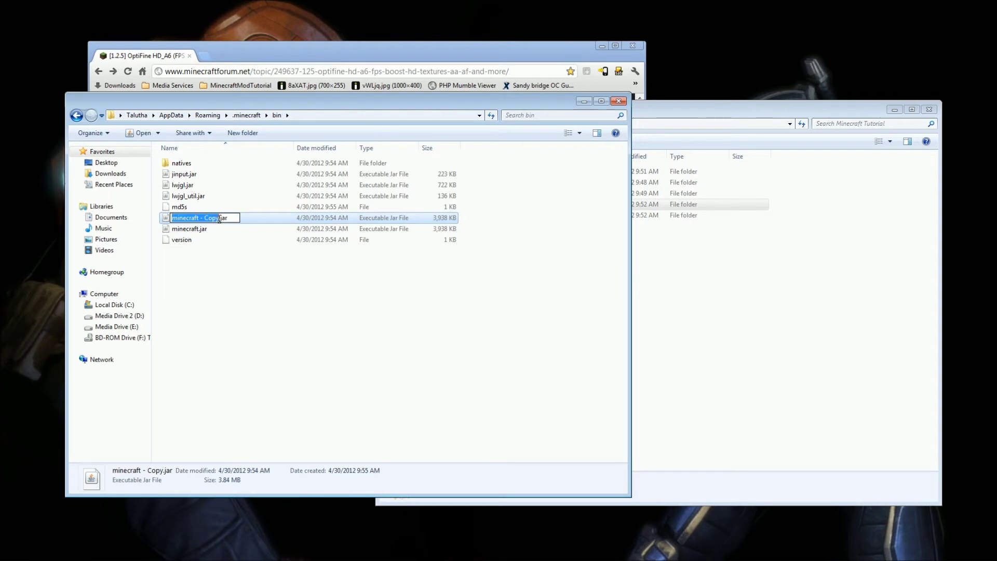
key(Right)
key(BackSpace)
key(BackSpace)
key(BackSpace)
key(BackSpace)
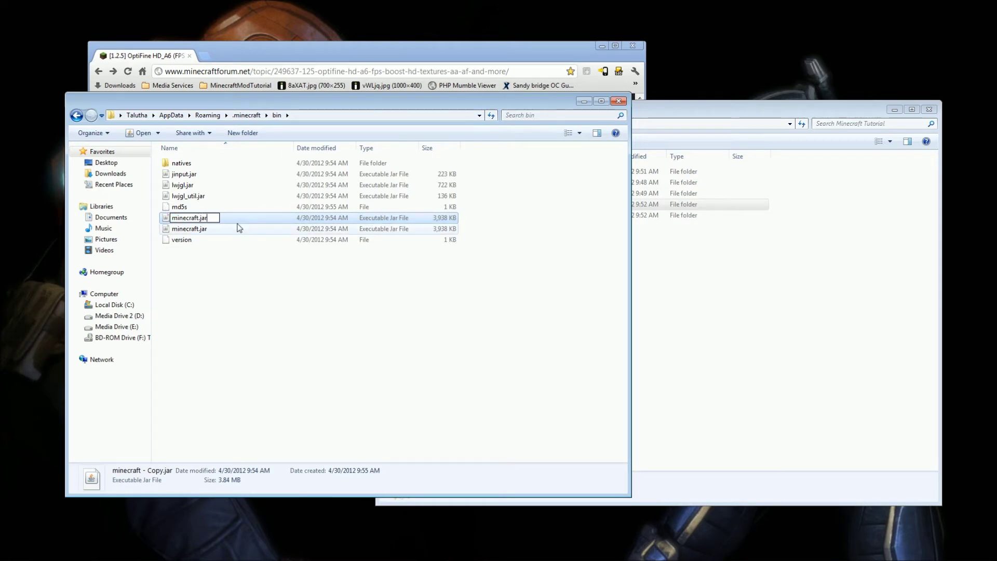
text(125.bak)
key(Return)
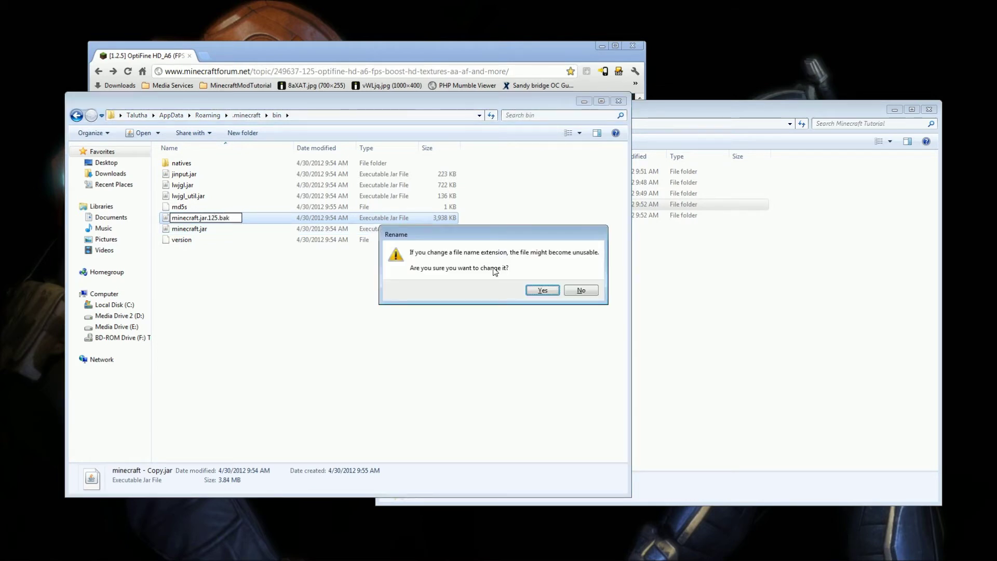
click(542, 290)
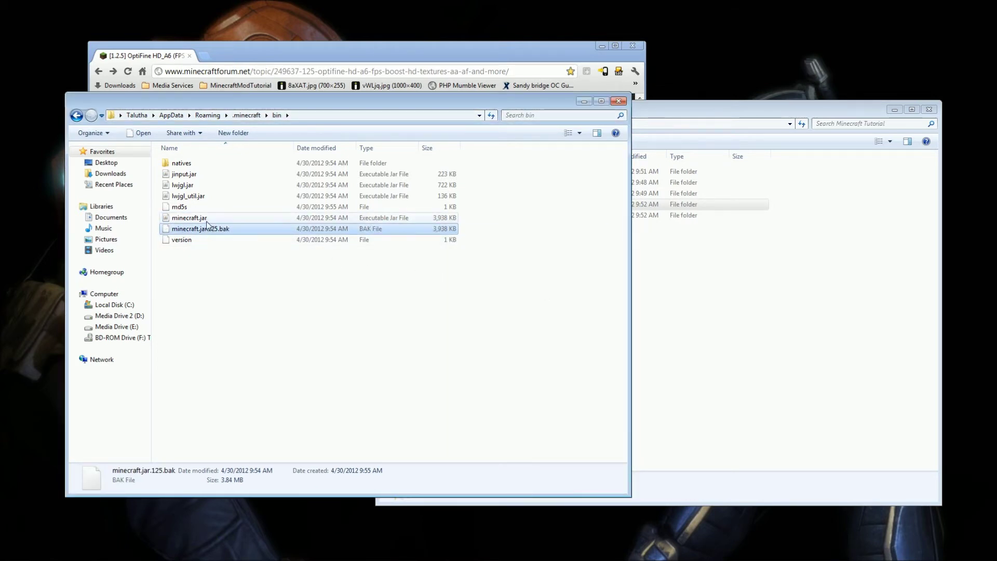
Open minecraft.jar as an archive with WinRAR archiver.
click(207, 221)
right_click(207, 224)
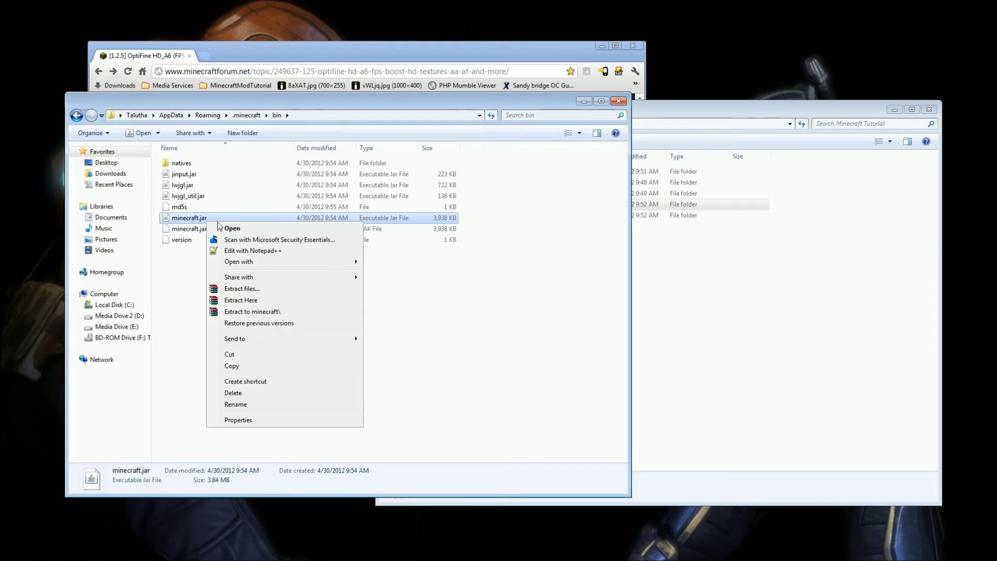
mouse_move(234, 262)
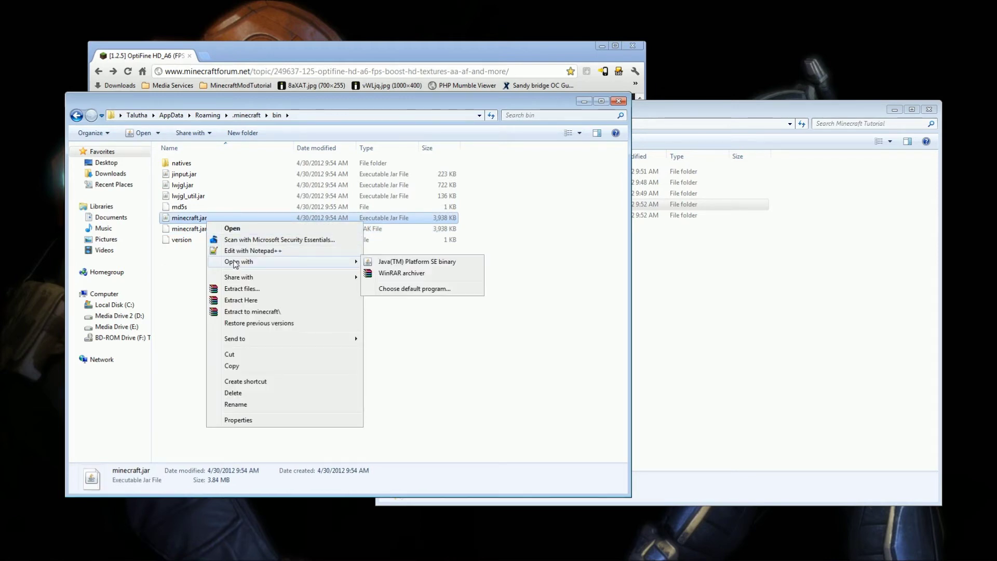
click(393, 277)
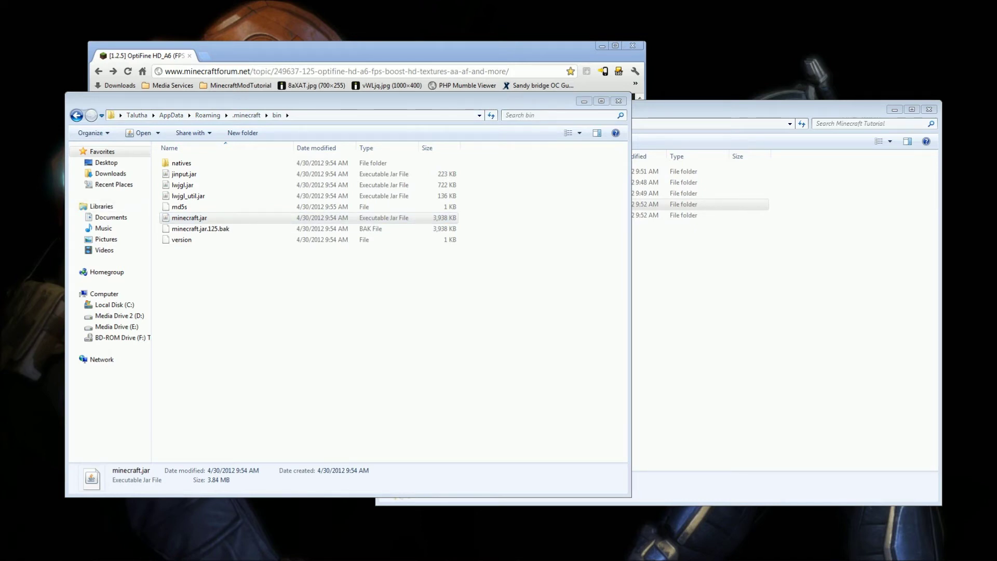
Arrange the WinRAR and folder windows and add the Modloader class files to minecraft.jar.
drag(0, 125, 657, 89)
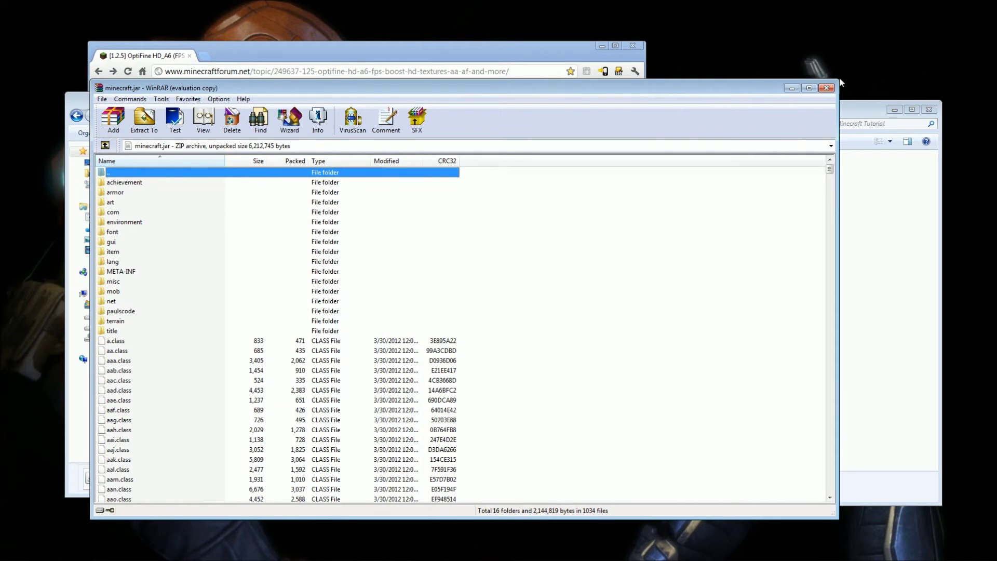
drag(837, 79, 750, 131)
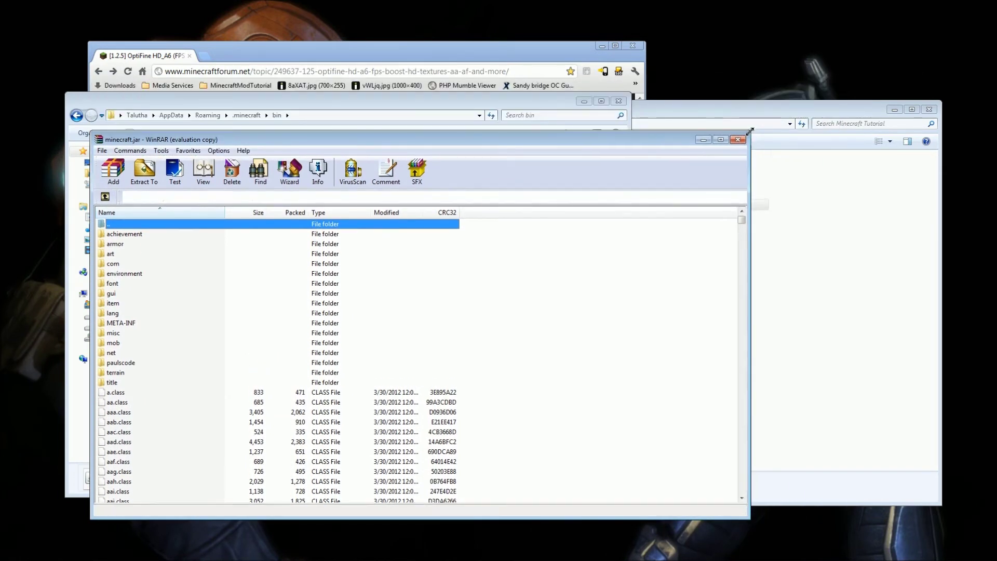
click(888, 298)
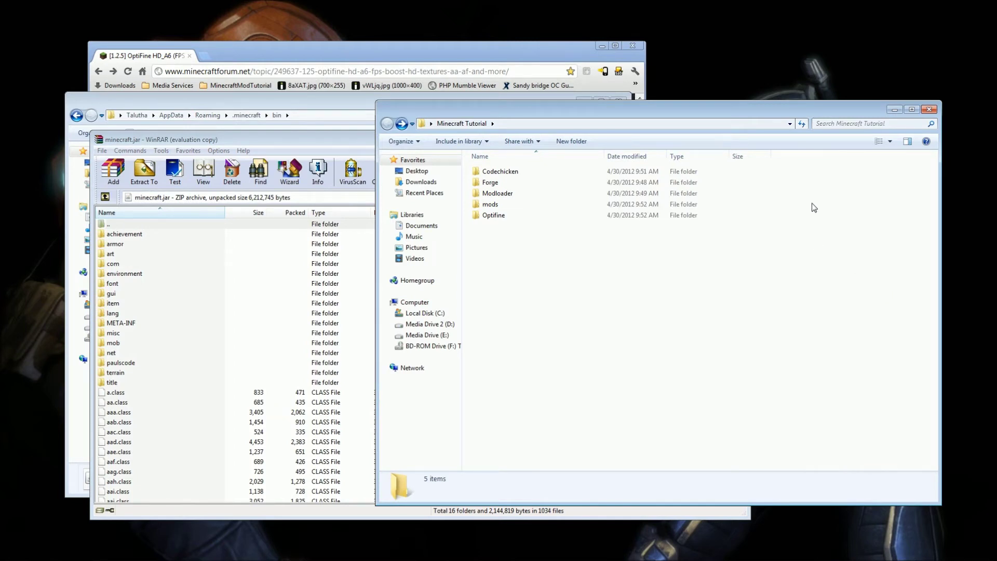
double_click(584, 193)
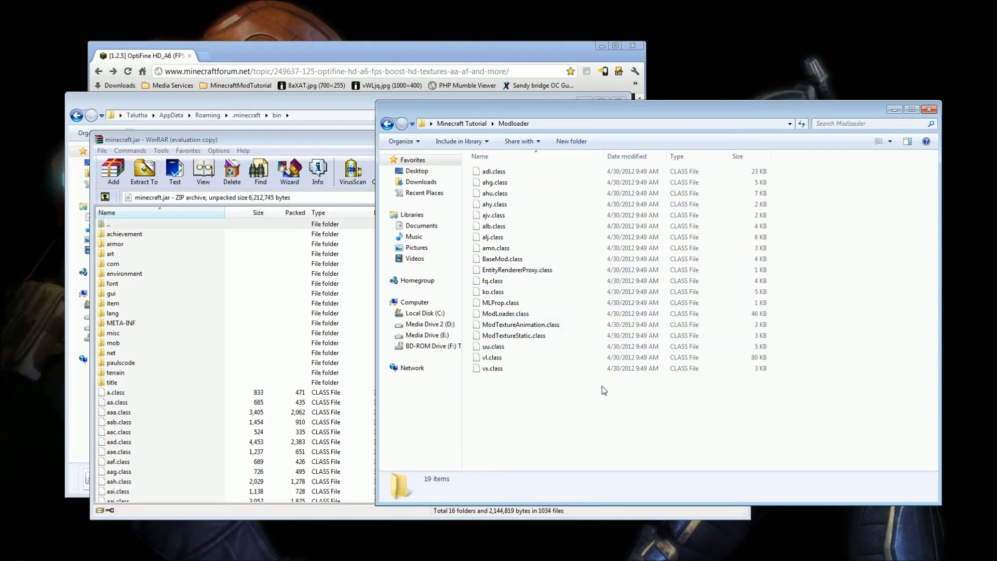
click(387, 124)
drag(625, 113, 641, 88)
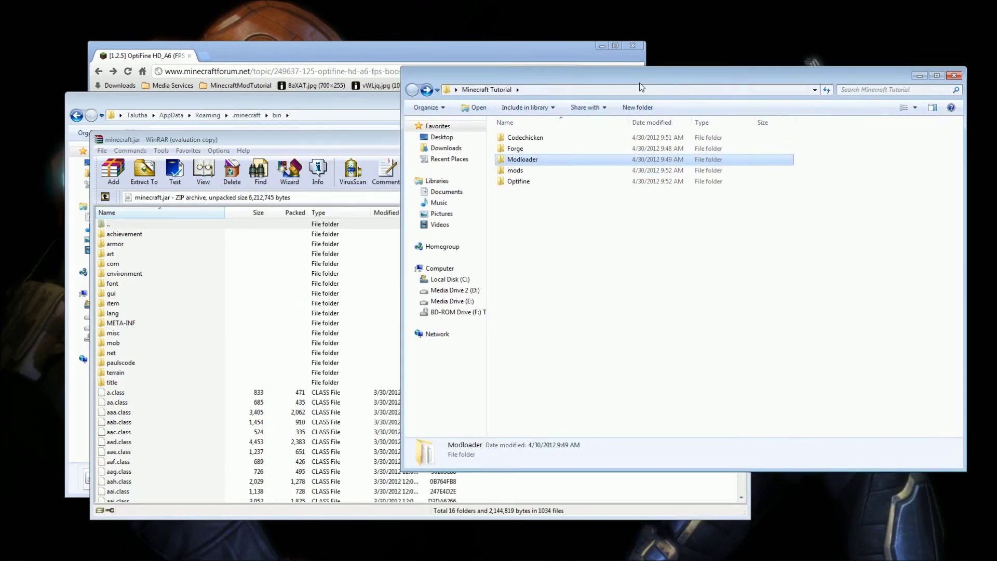
double_click(516, 162)
drag(612, 400, 271, 431)
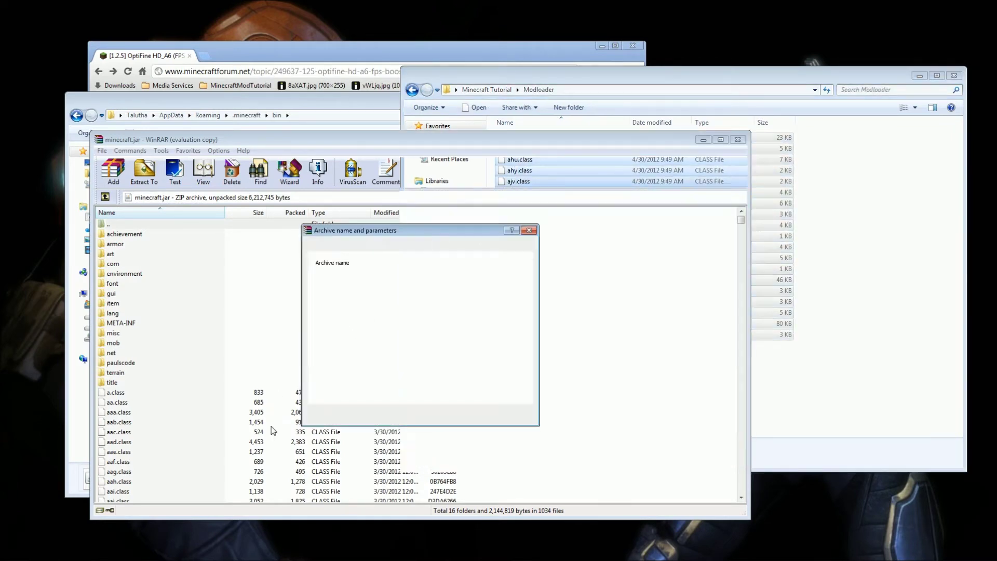
click(428, 423)
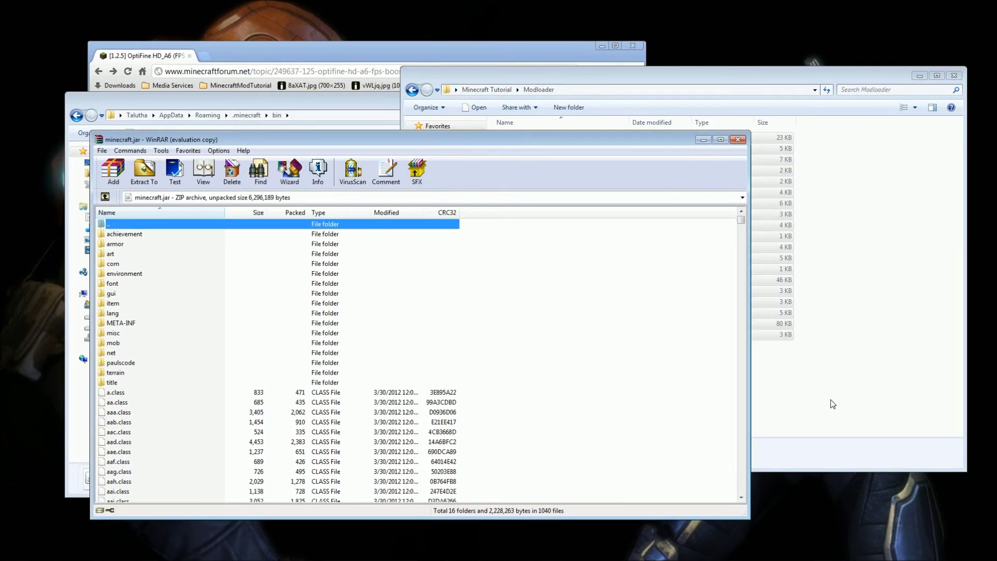
Add all 86 Forge files to minecraft.jar.
click(833, 404)
key(alt+Left)
double_click(524, 138)
drag(565, 237, 499, 134)
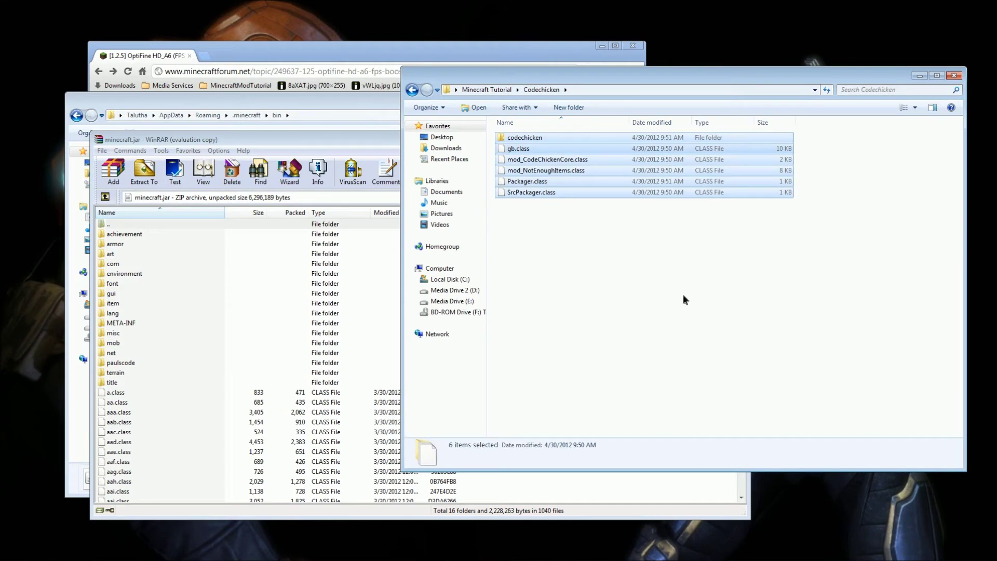
key(alt+Left)
double_click(535, 150)
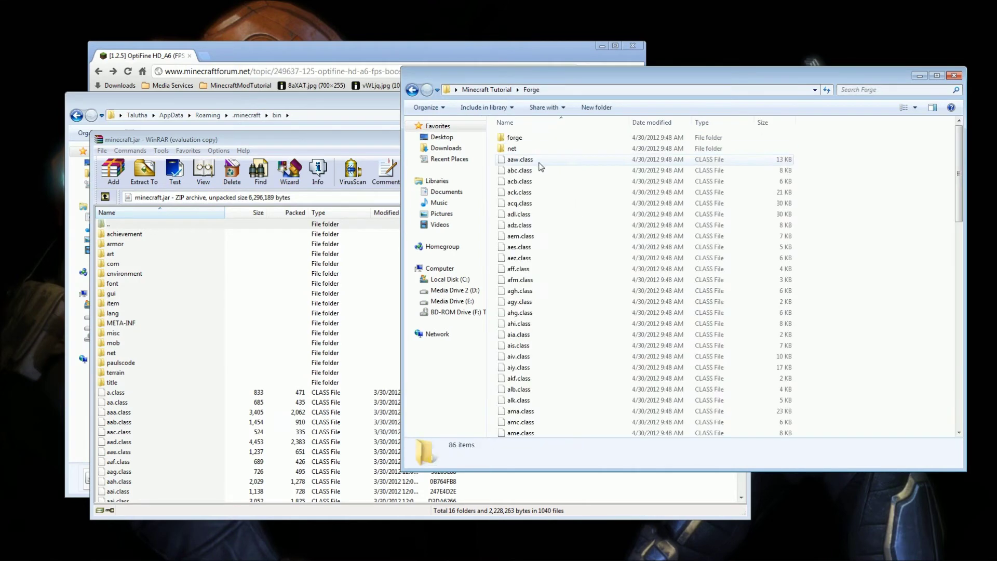
key(alt+Left)
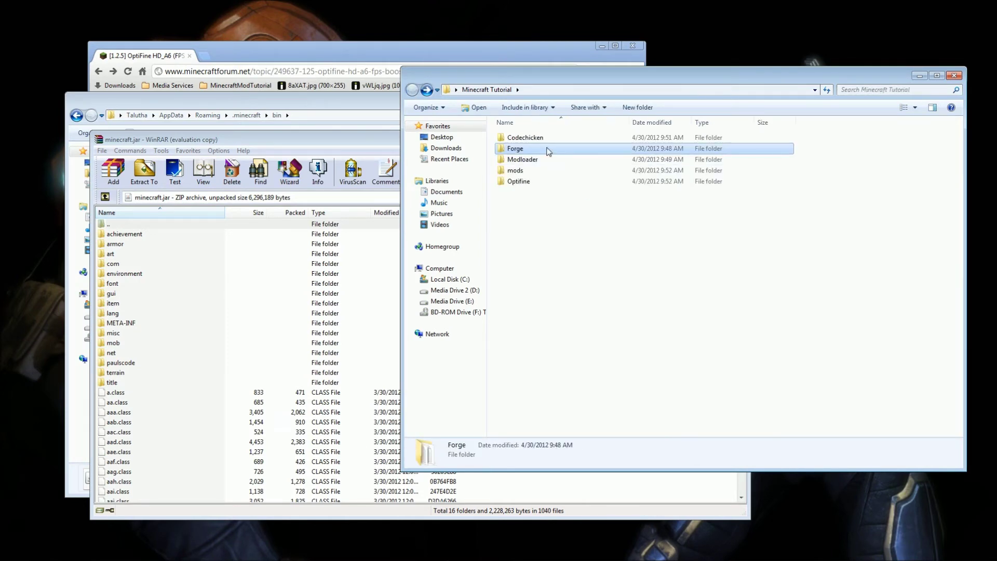
double_click(546, 148)
drag(831, 139, 639, 385)
drag(573, 320, 355, 460)
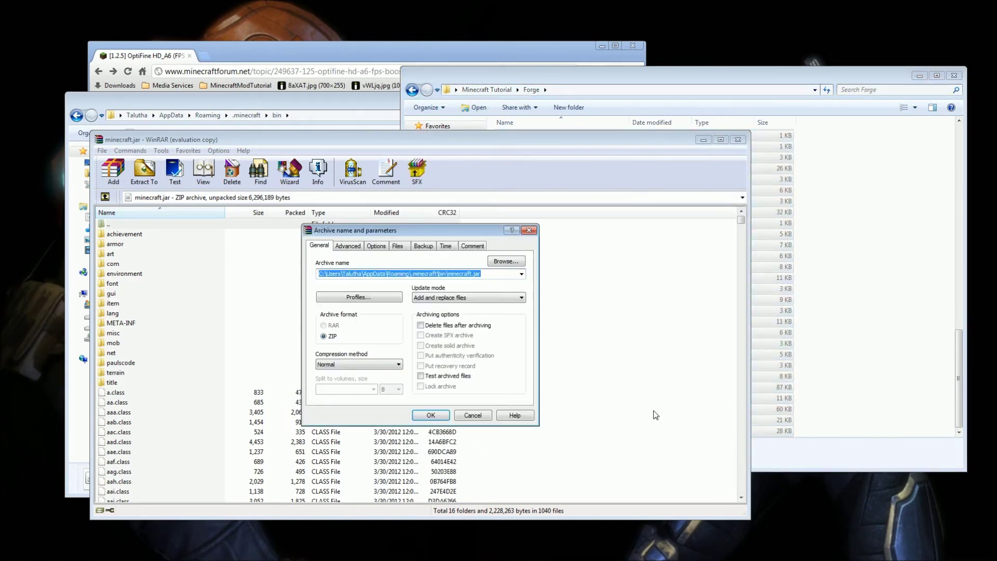
click(431, 418)
Add the six Codechicken items to minecraft.jar.
click(855, 336)
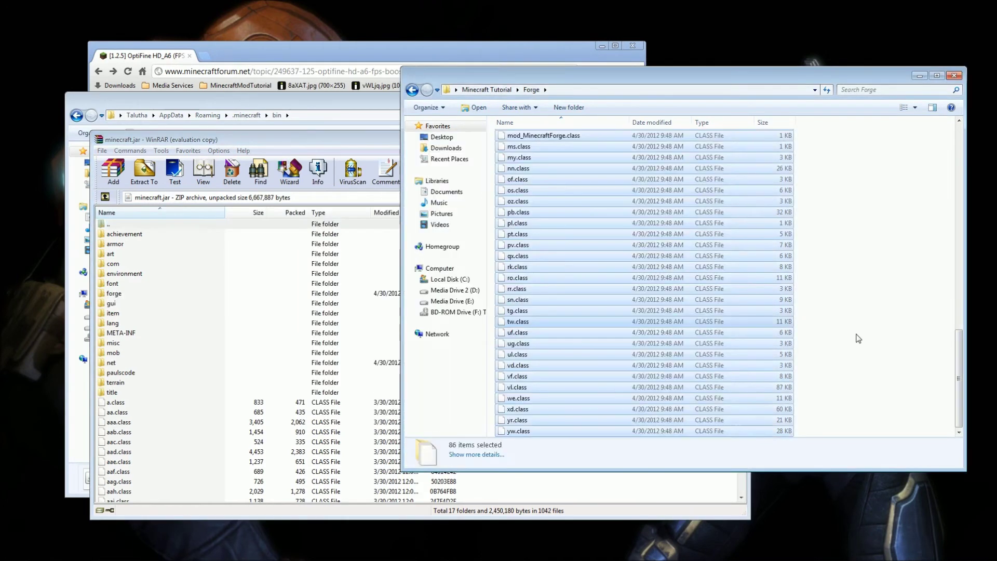
key(alt+Left)
double_click(577, 142)
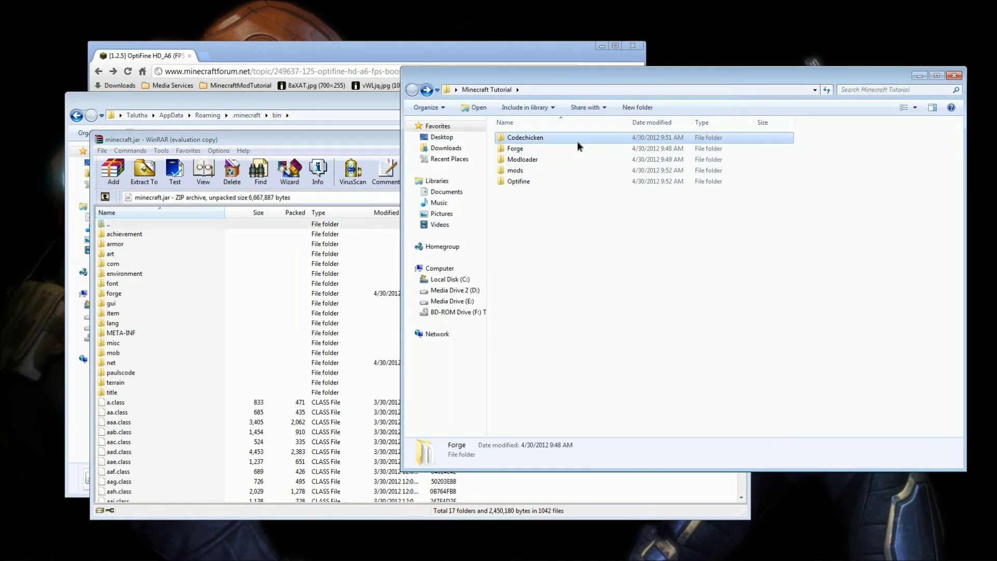
drag(561, 226, 435, 399)
click(430, 415)
Add the Optifine class files to minecraft.jar, bringing it to 1068 files, and close WinRAR.
click(669, 264)
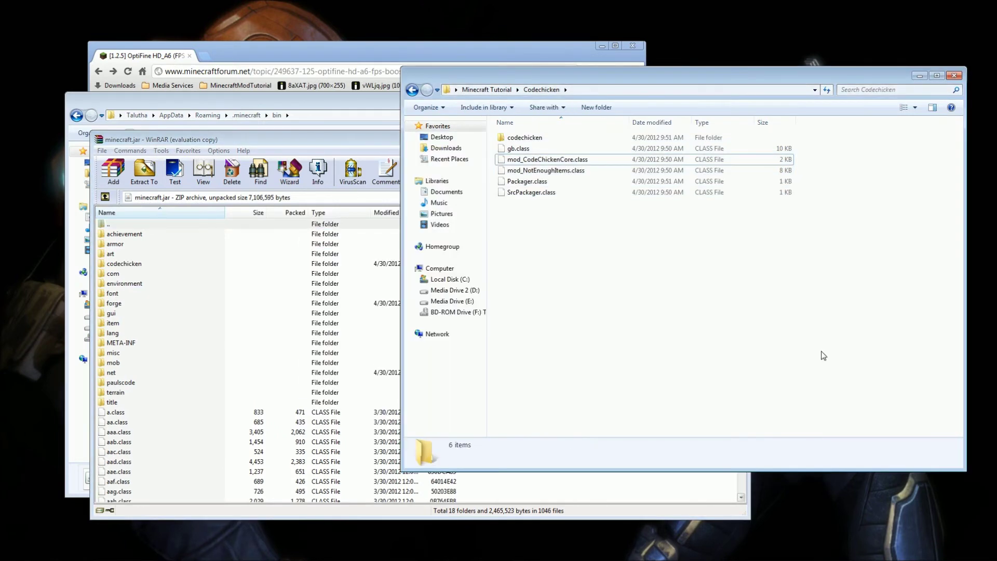
key(alt+Left)
double_click(546, 184)
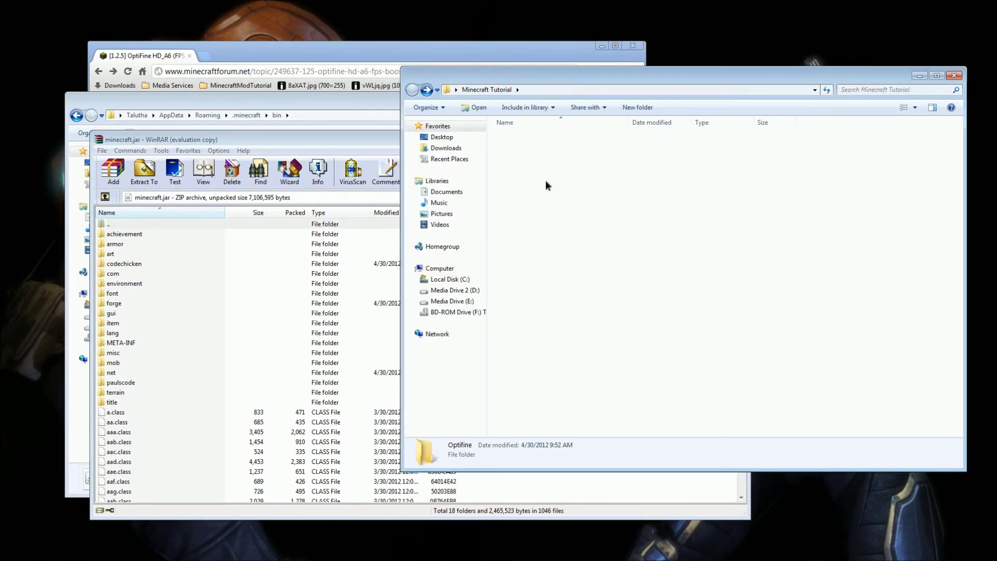
drag(809, 134, 568, 486)
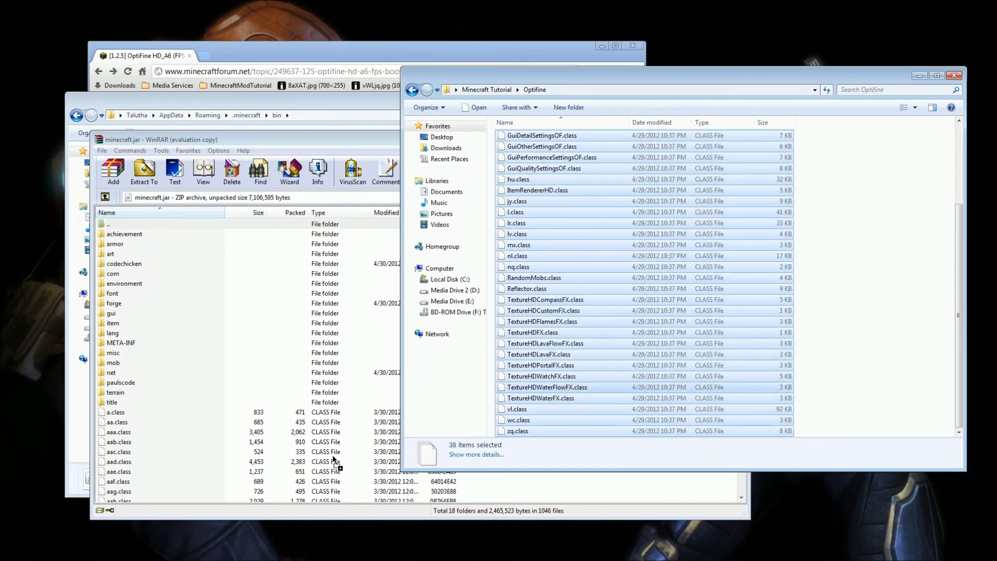
drag(347, 457, 342, 458)
click(442, 420)
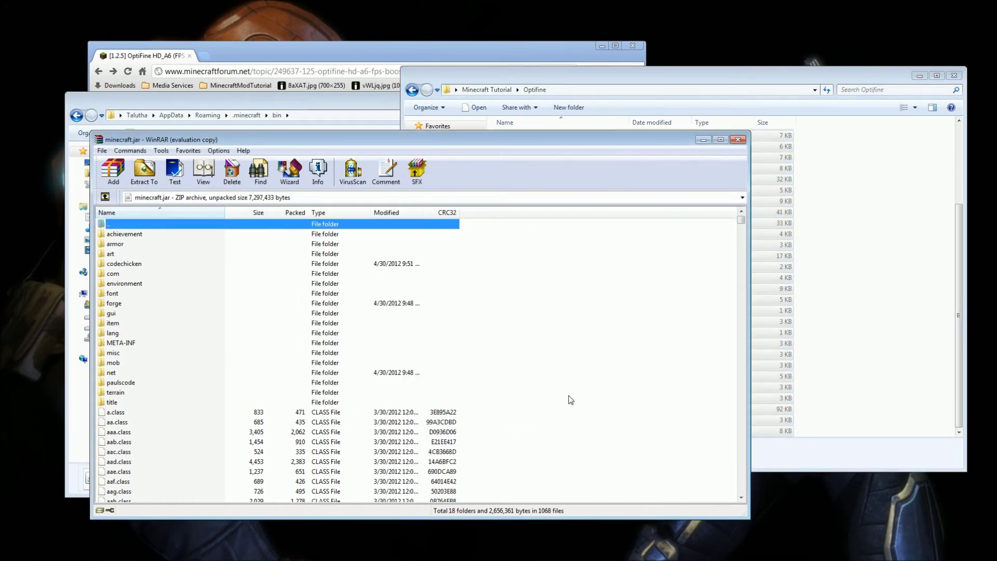
click(737, 140)
Launch Minecraft from the launcher until Done loading, close it, and reopen the bin folder.
click(279, 345)
key(BackSpace)
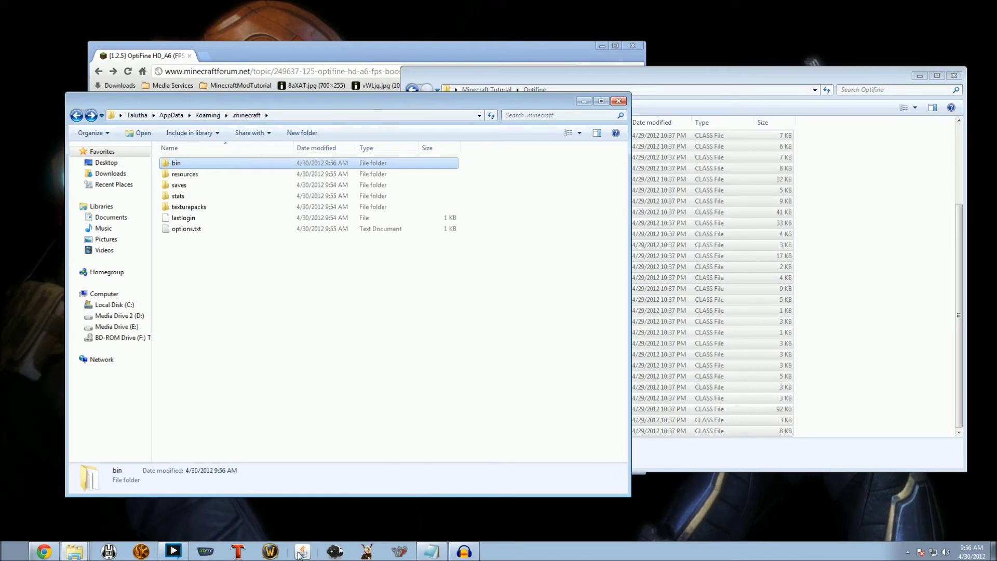
click(301, 552)
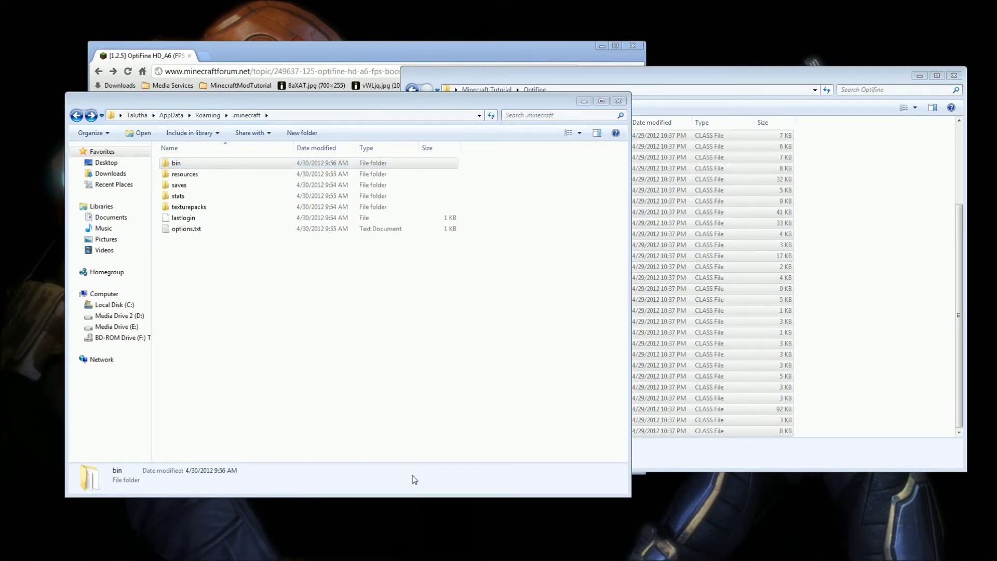
click(702, 390)
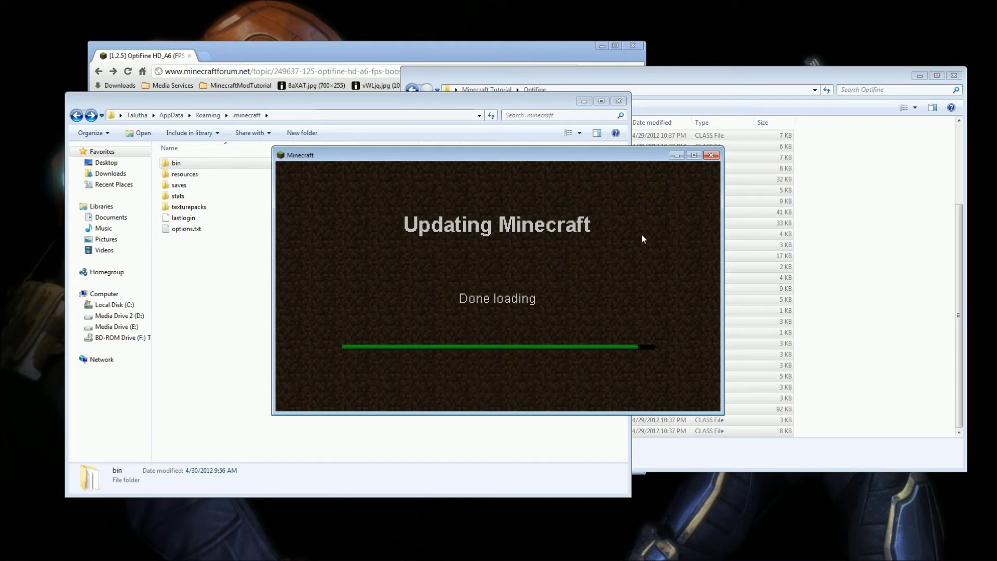
click(711, 155)
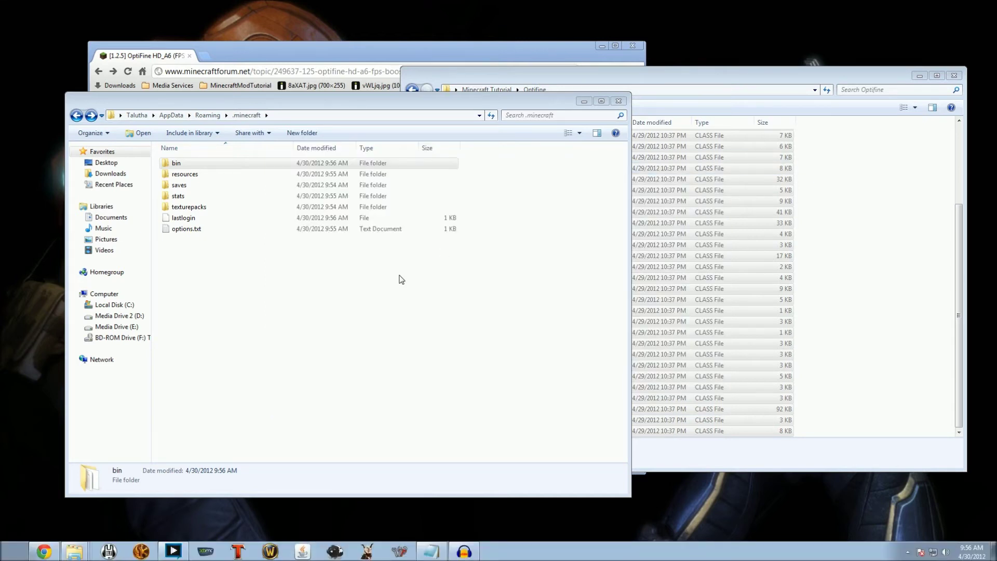
double_click(212, 165)
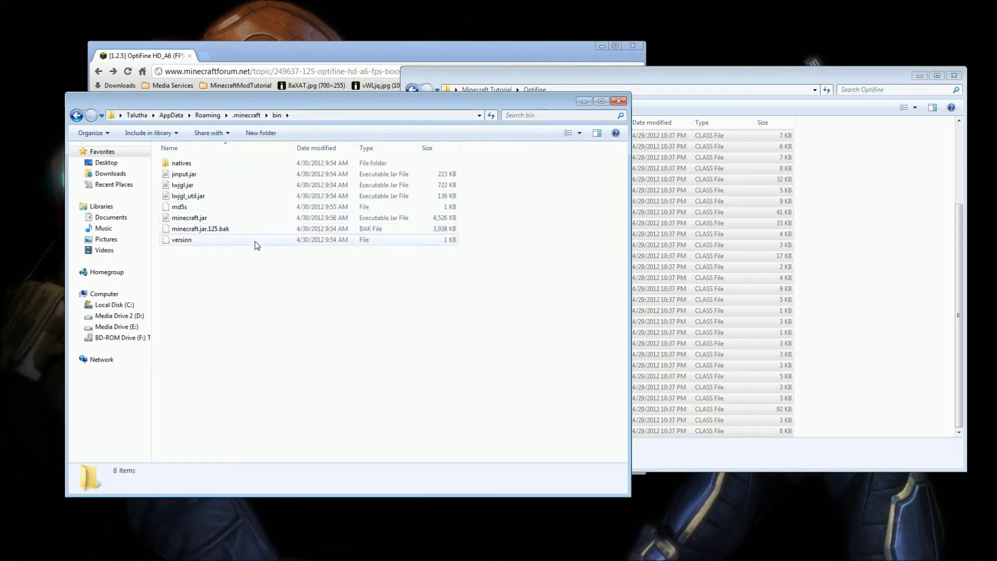
Reopen minecraft.jar in WinRAR and dismiss the licence reminder.
right_click(249, 218)
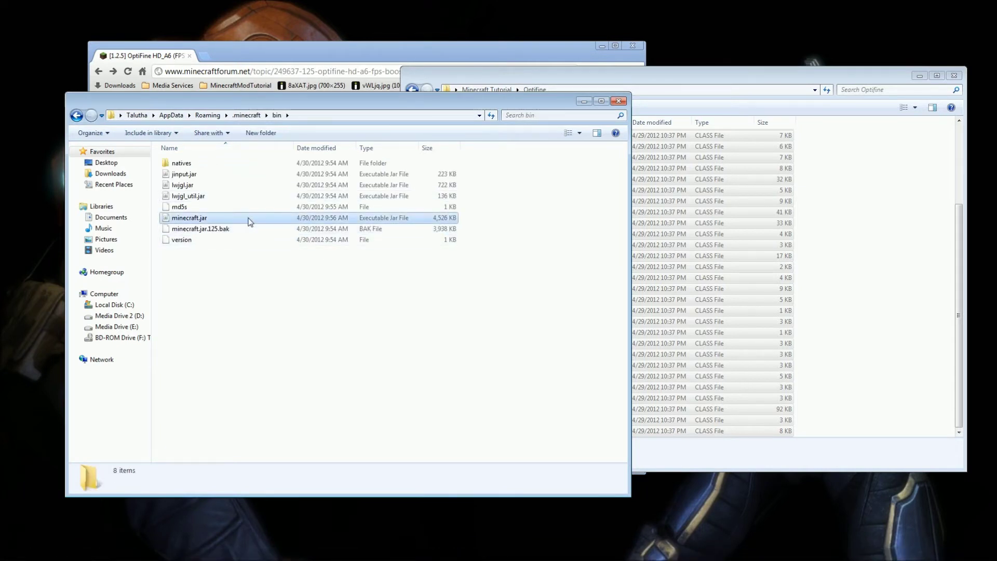
mouse_move(276, 259)
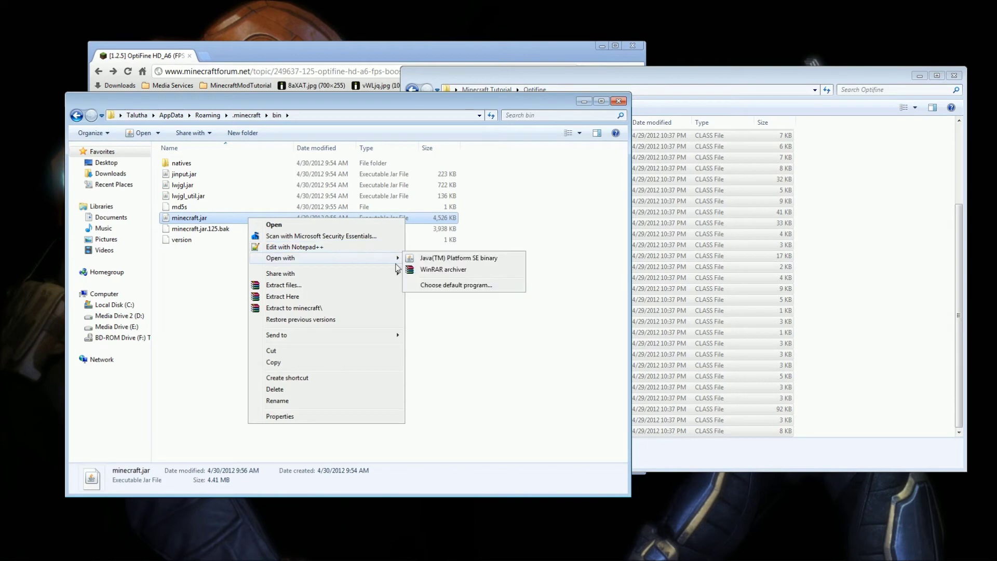
click(463, 274)
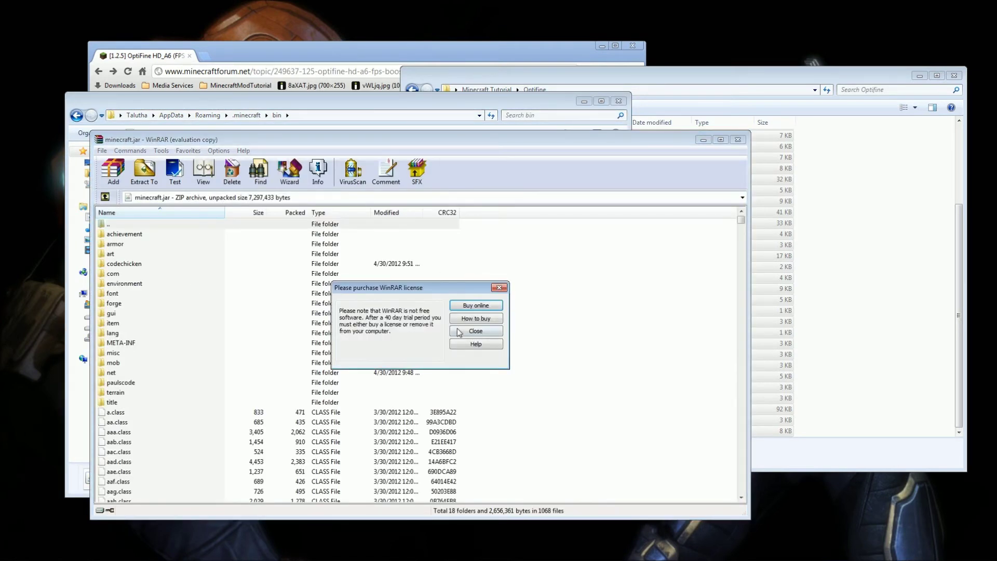
click(459, 331)
Delete the META-INF folder from minecraft.jar and close the archive.
click(122, 352)
click(130, 344)
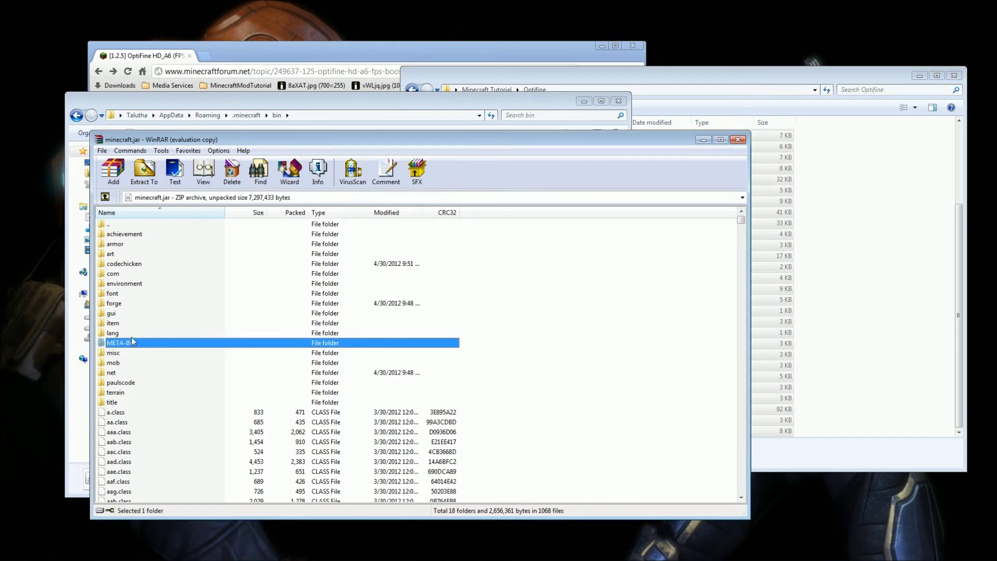
key(Delete)
key(Return)
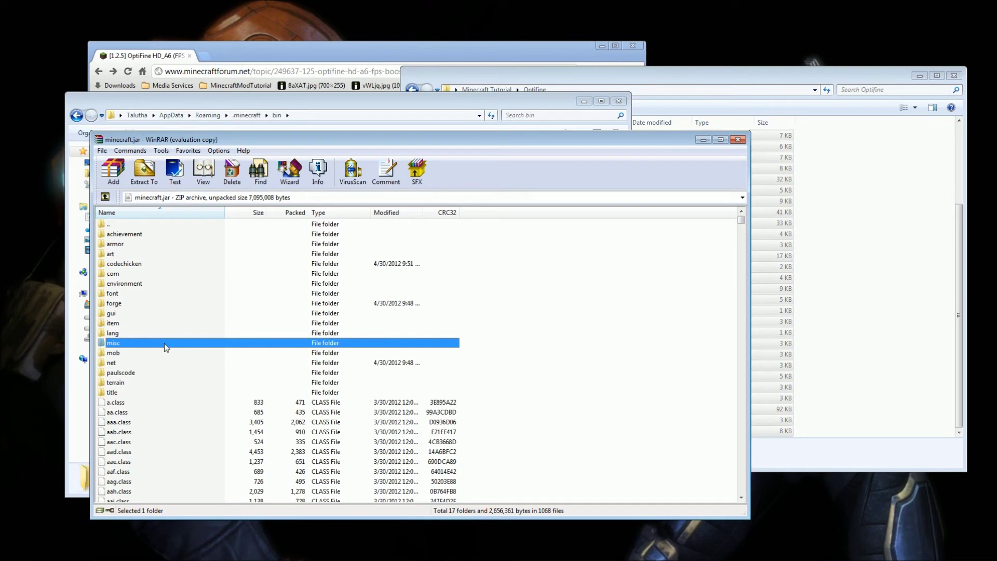
click(738, 140)
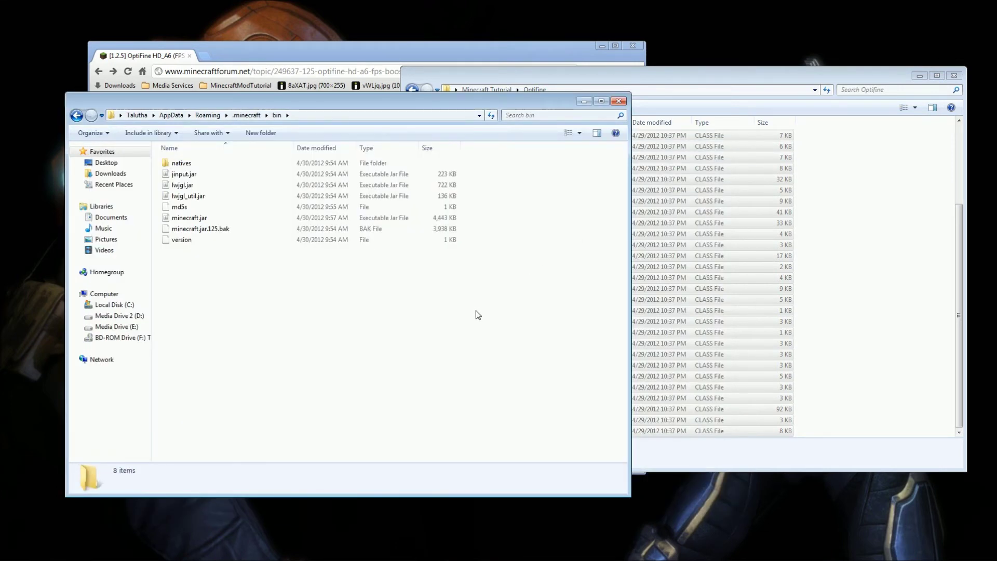
Log into Minecraft 1.2.5 from the launcher and quit from the title screen.
key(BackSpace)
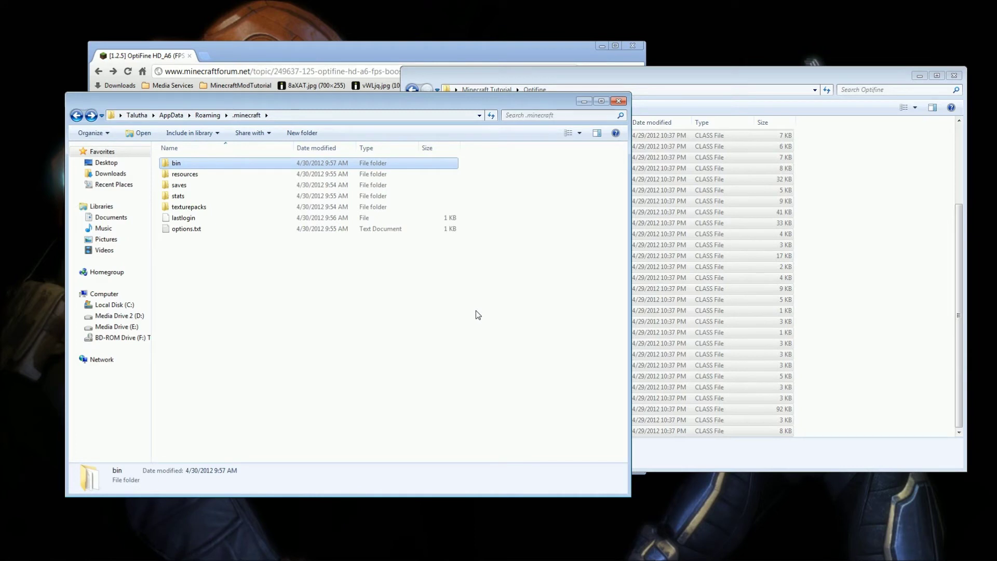
mouse_move(440, 556)
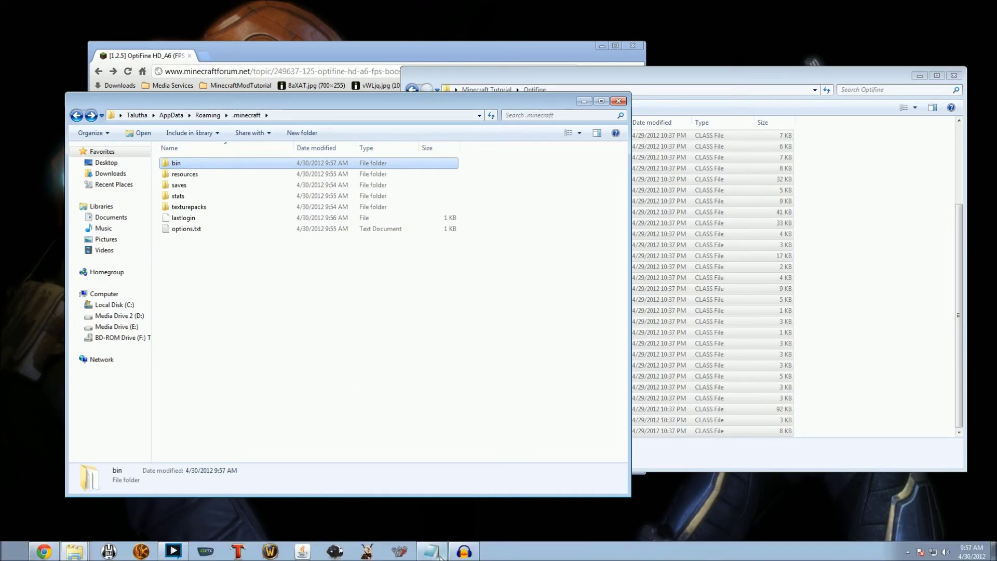
click(303, 551)
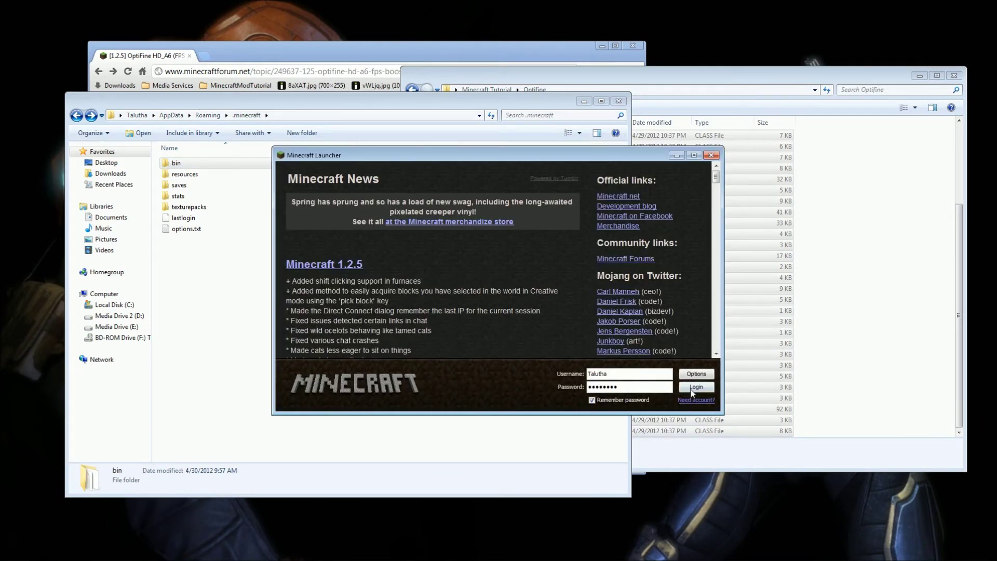
click(691, 390)
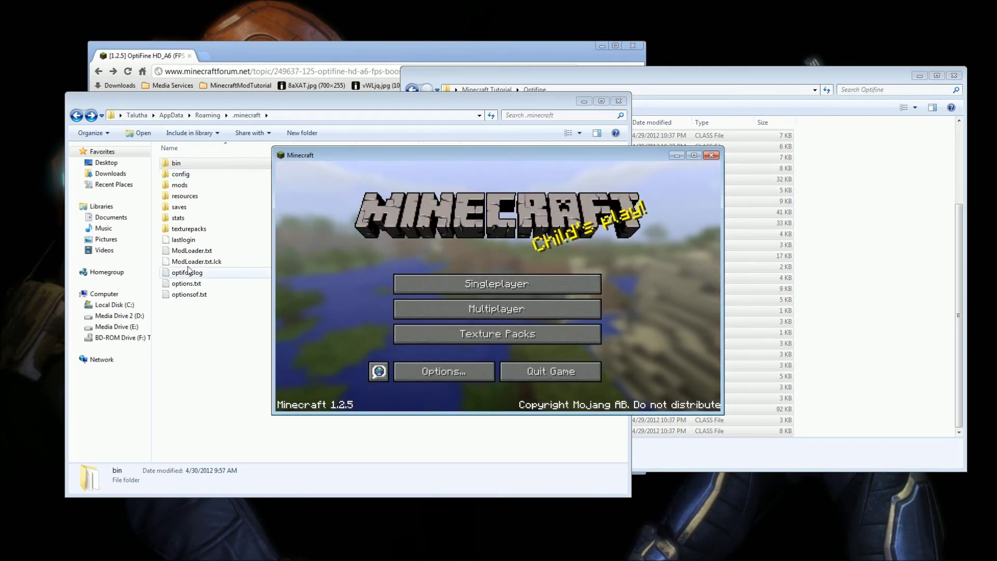
click(552, 373)
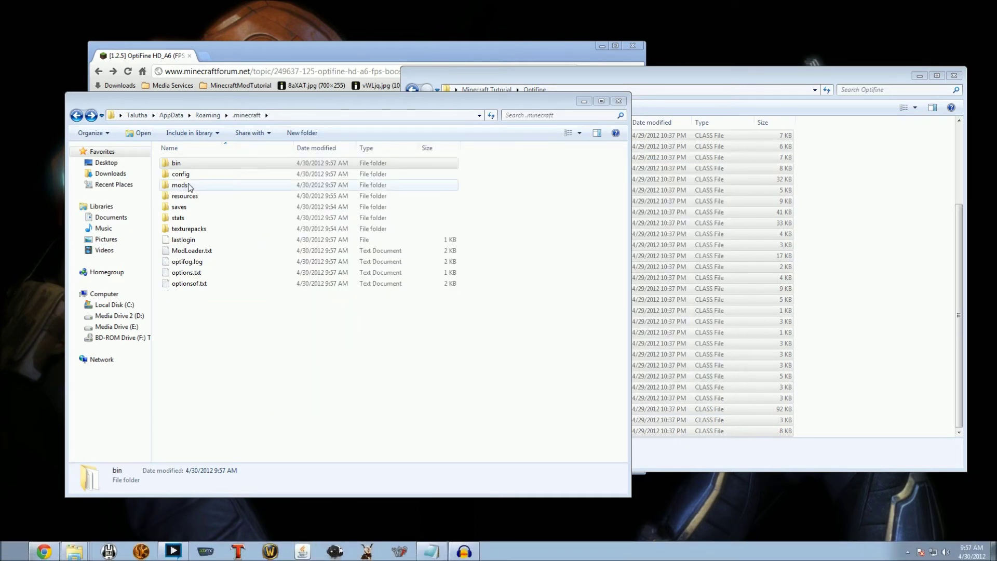
Copy all 27 mod files from Minecraft Tutorial\mods into the .minecraft mods folder.
click(188, 186)
double_click(189, 186)
click(738, 278)
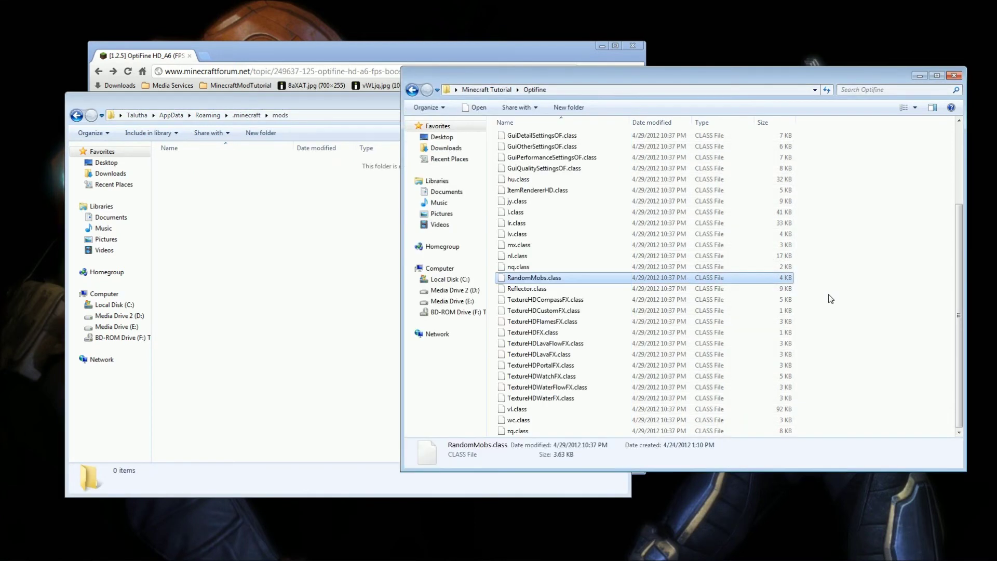
key(BackSpace)
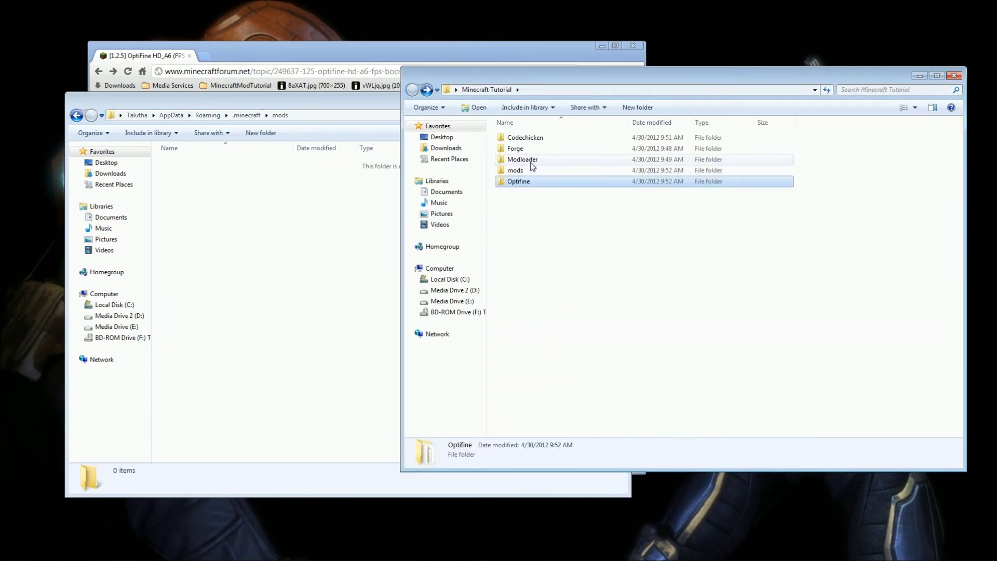
double_click(525, 169)
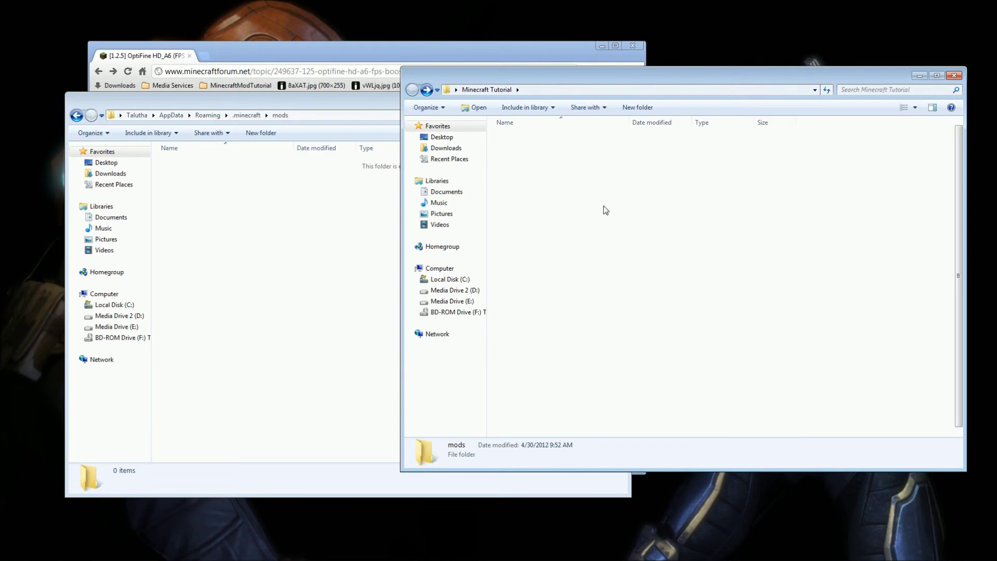
click(602, 137)
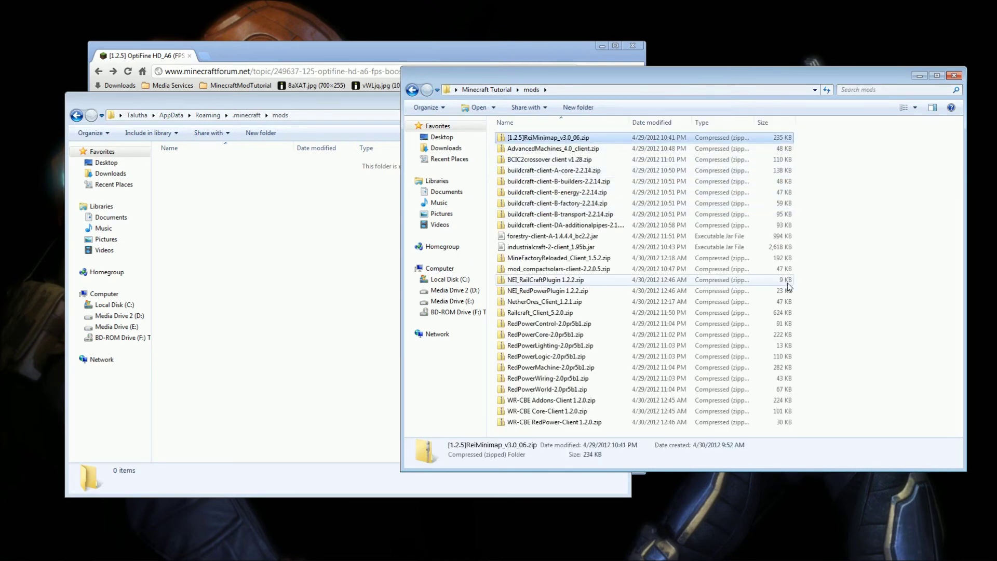
drag(859, 429, 553, 139)
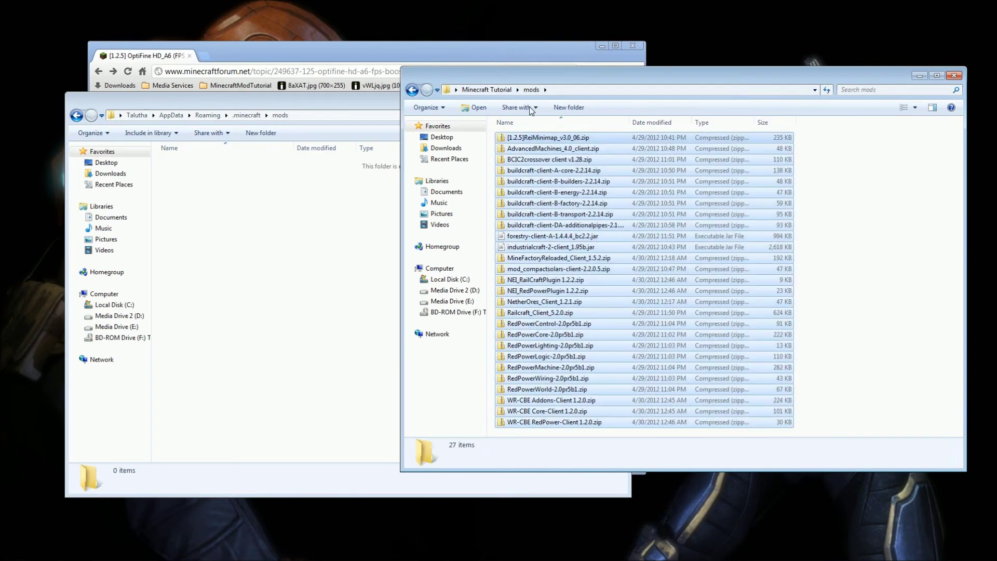
drag(553, 174, 276, 260)
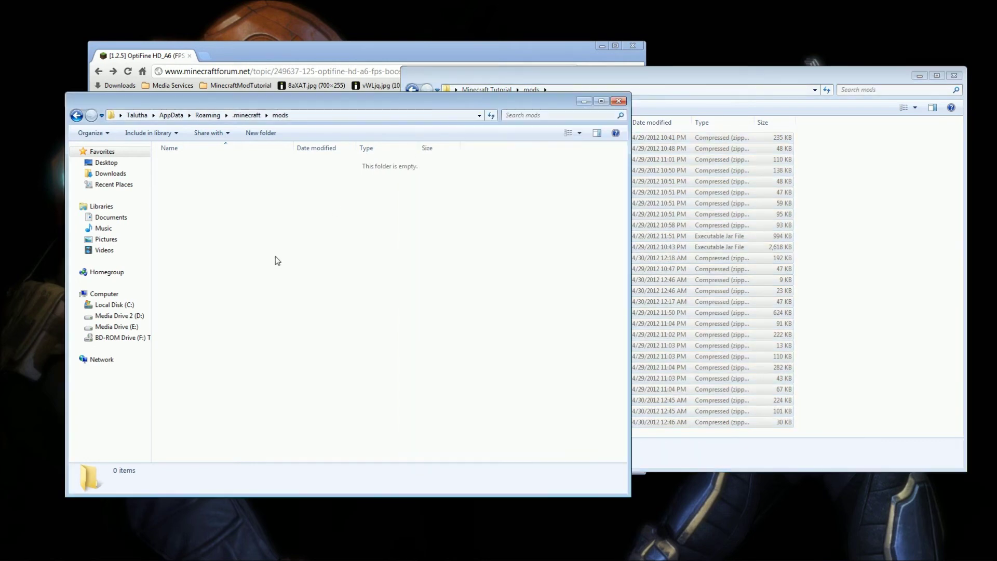
click(493, 289)
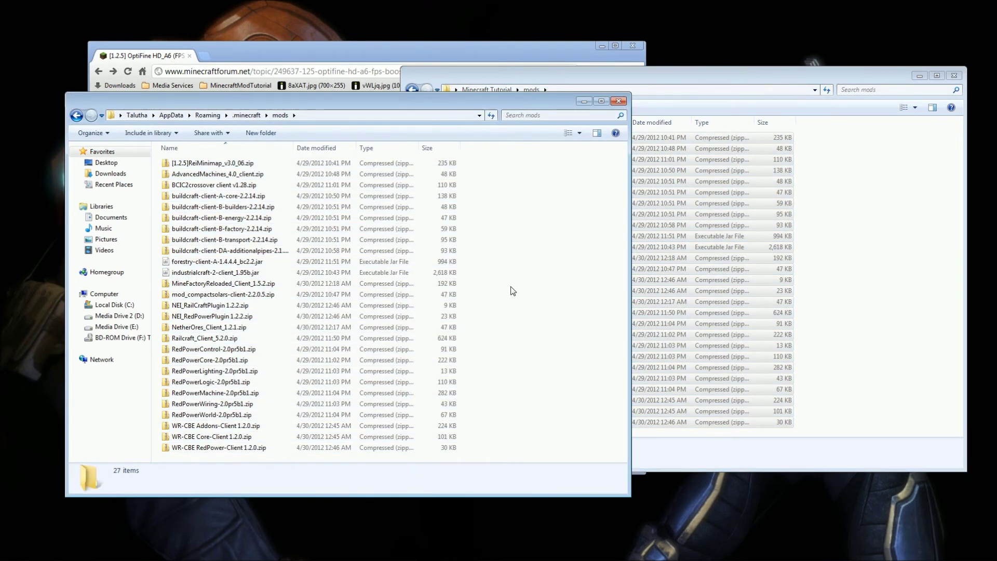
Return to .minecraft and log into Minecraft from the launcher.
key(BackSpace)
mouse_move(313, 558)
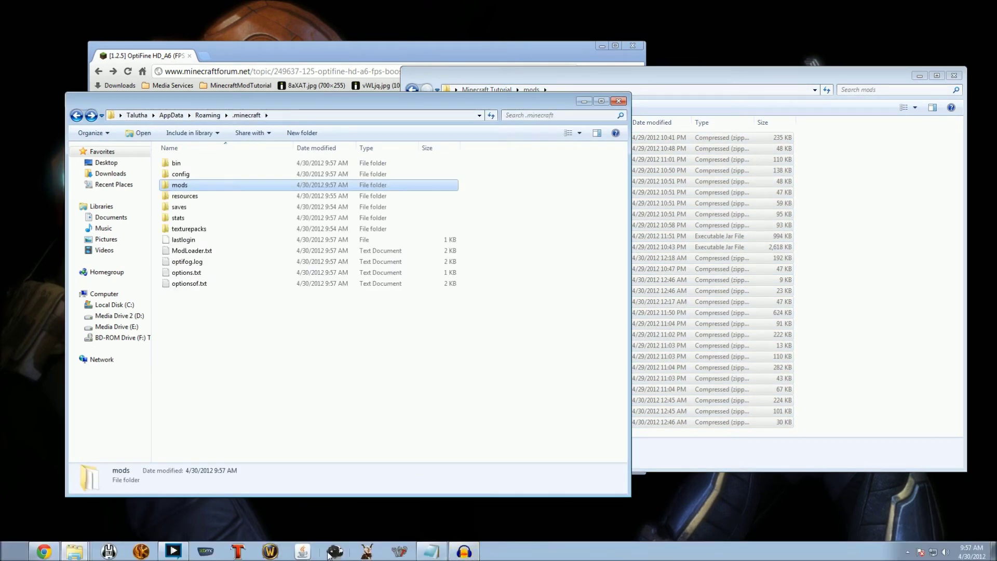
click(312, 553)
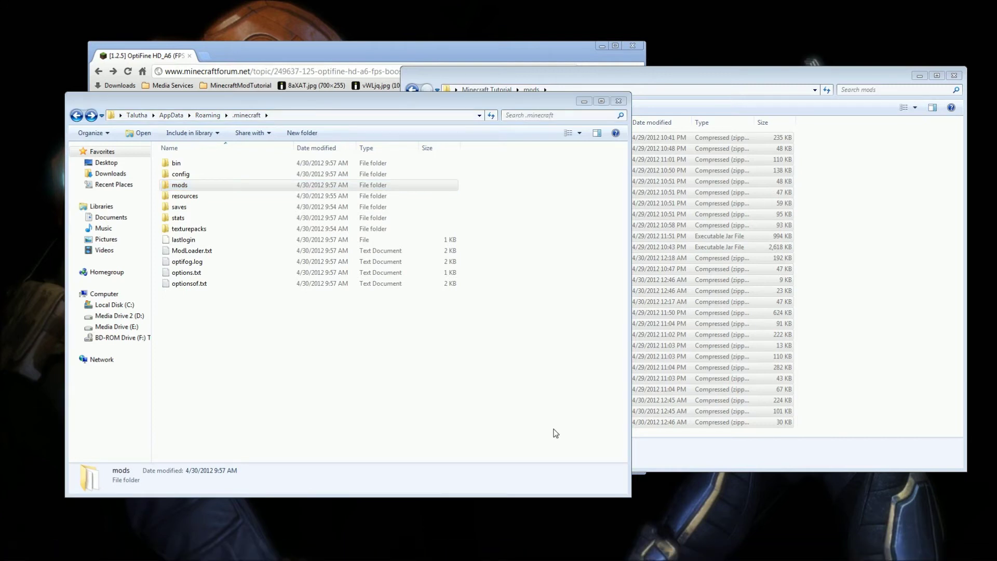
click(693, 387)
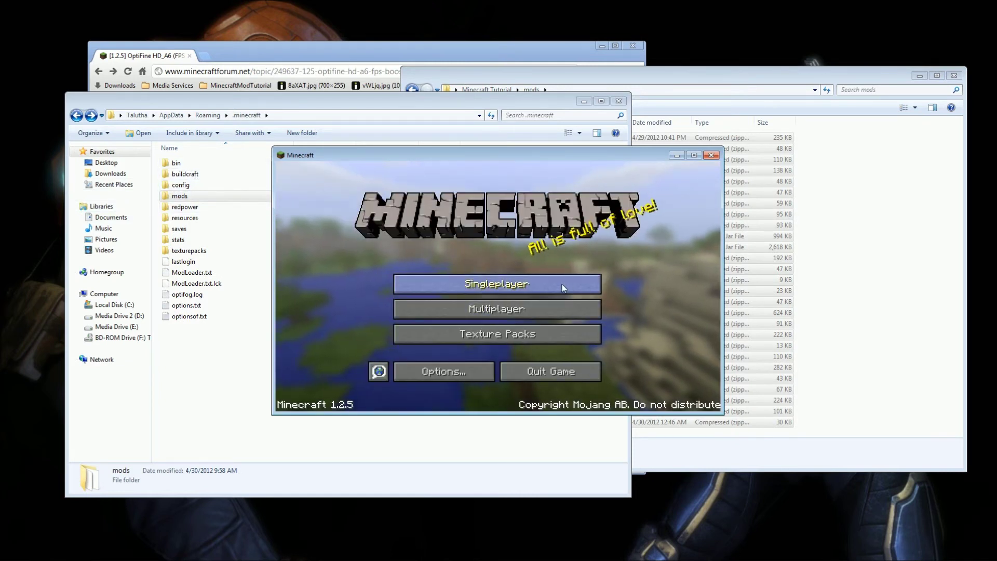
Create and enter a new singleplayer survival world named New World.
click(561, 284)
click(549, 368)
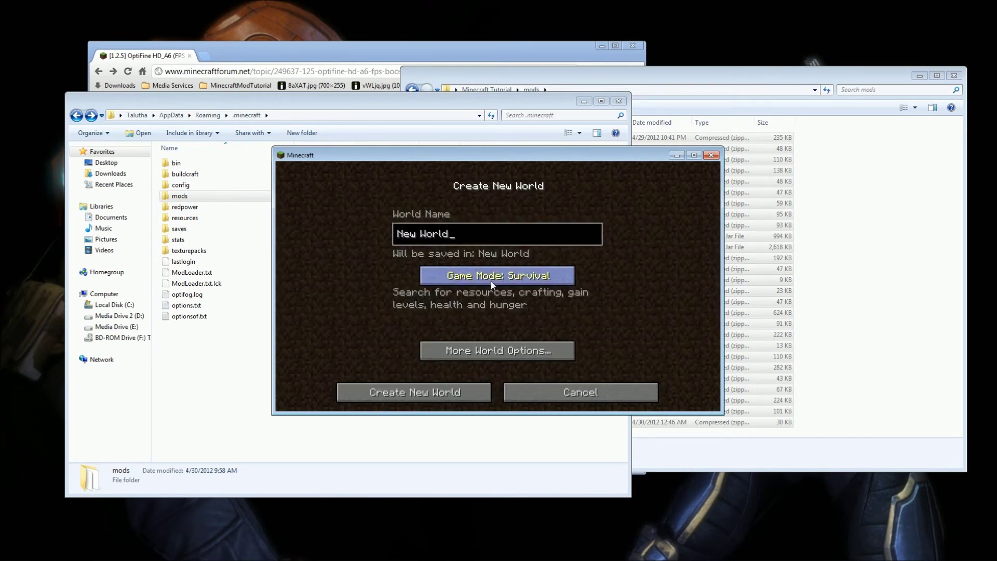
click(451, 390)
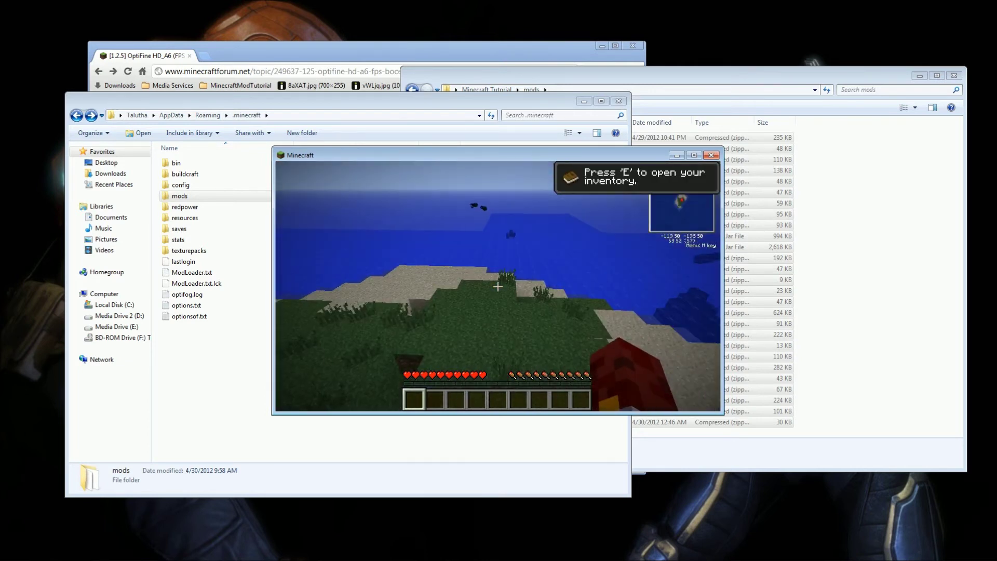
Search 'centri' in the item browser and place a Centrifuge Extractor on the grass.
key(e)
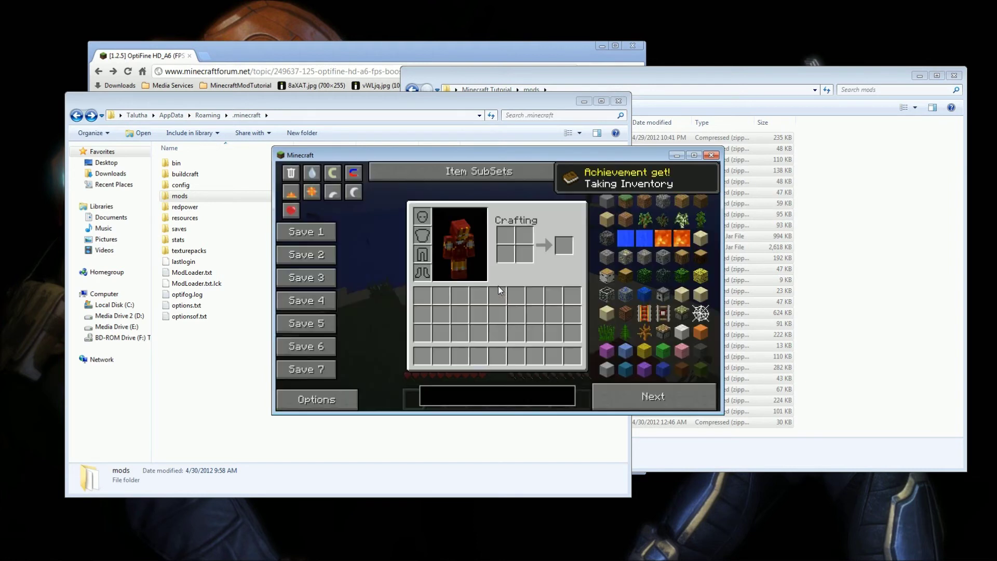
click(507, 394)
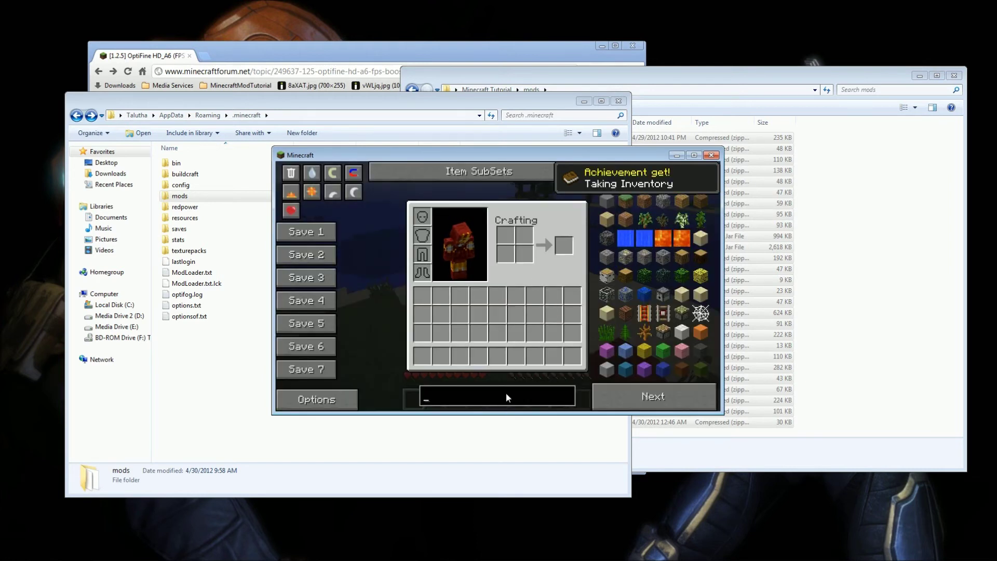
text(c)
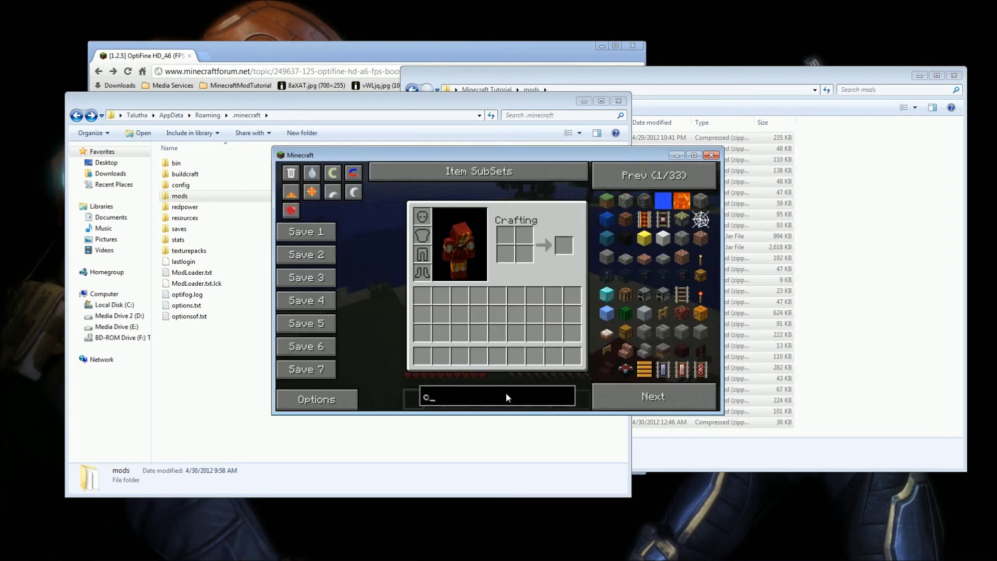
text(entri)
click(605, 203)
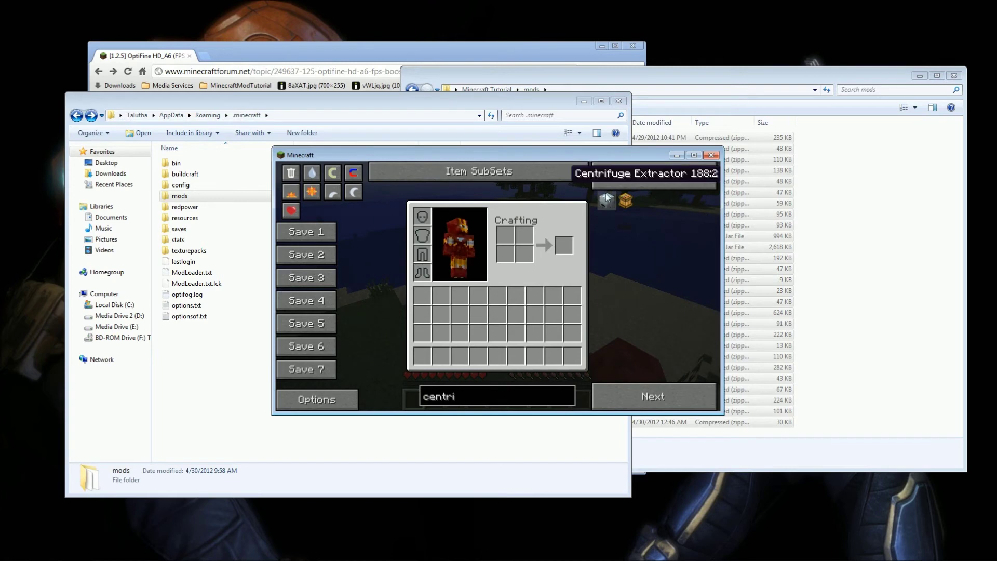
key(e)
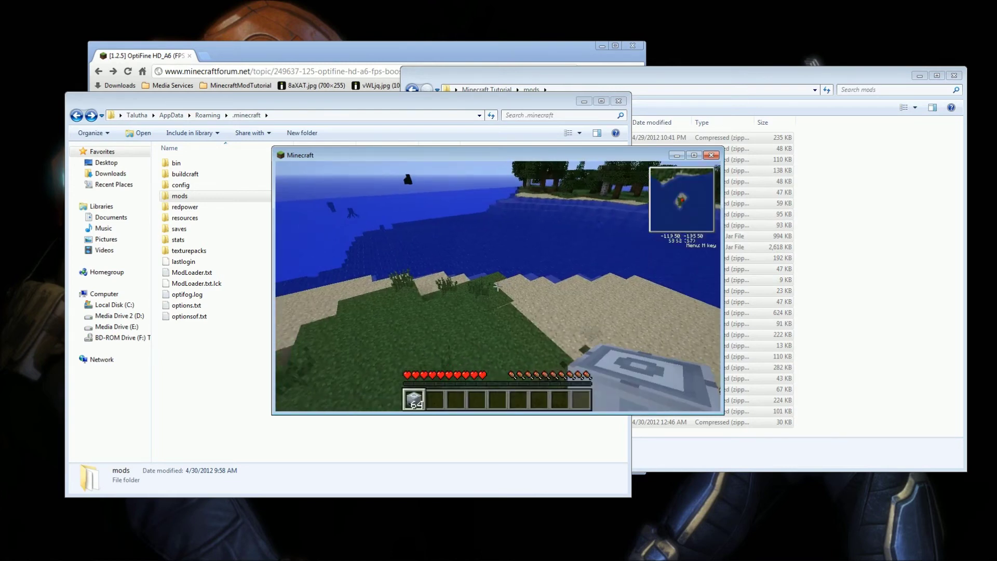
key(w)
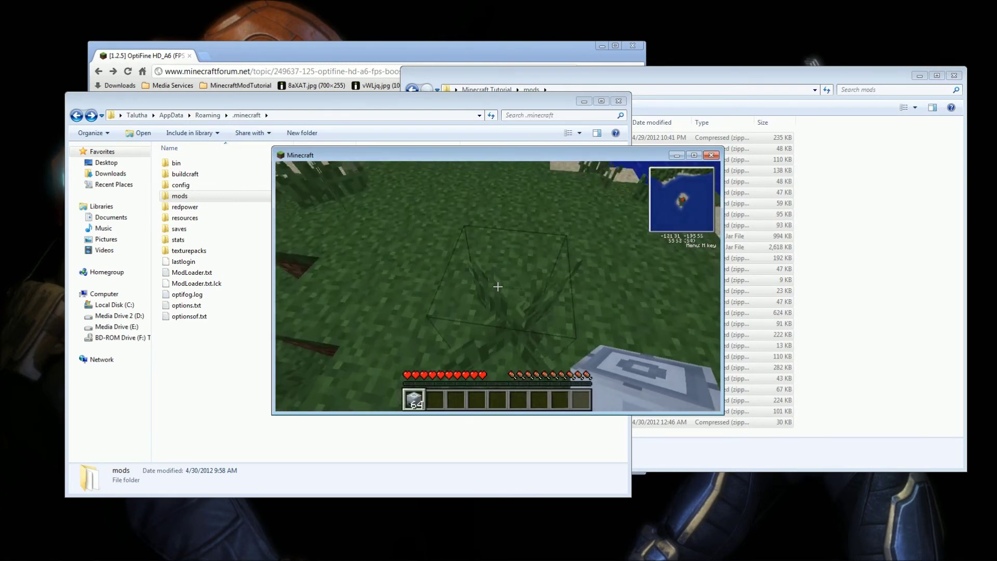
right_click(497, 286)
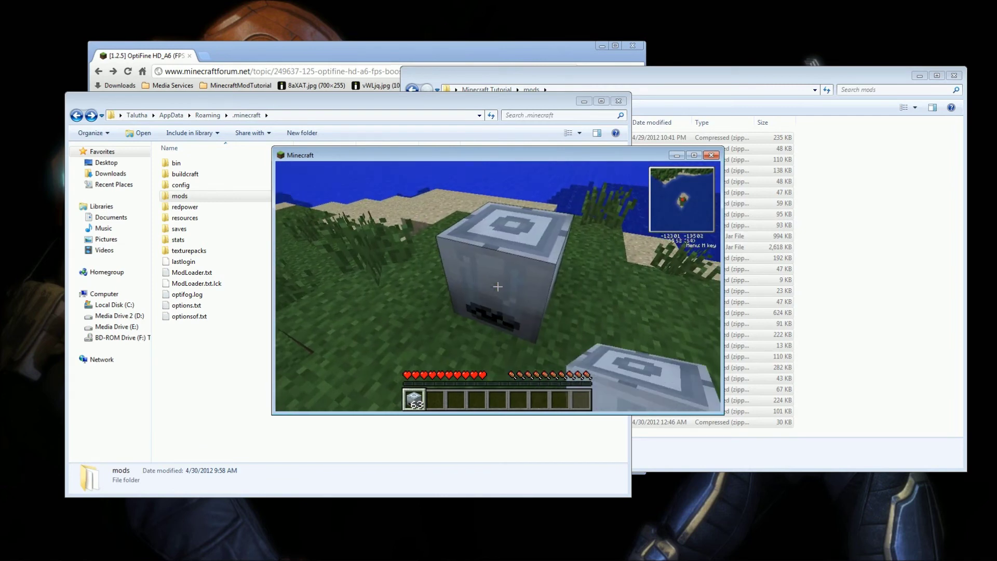
Search 'solar' and place a solar array beside the existing one, then walk around it.
key(e)
click(464, 391)
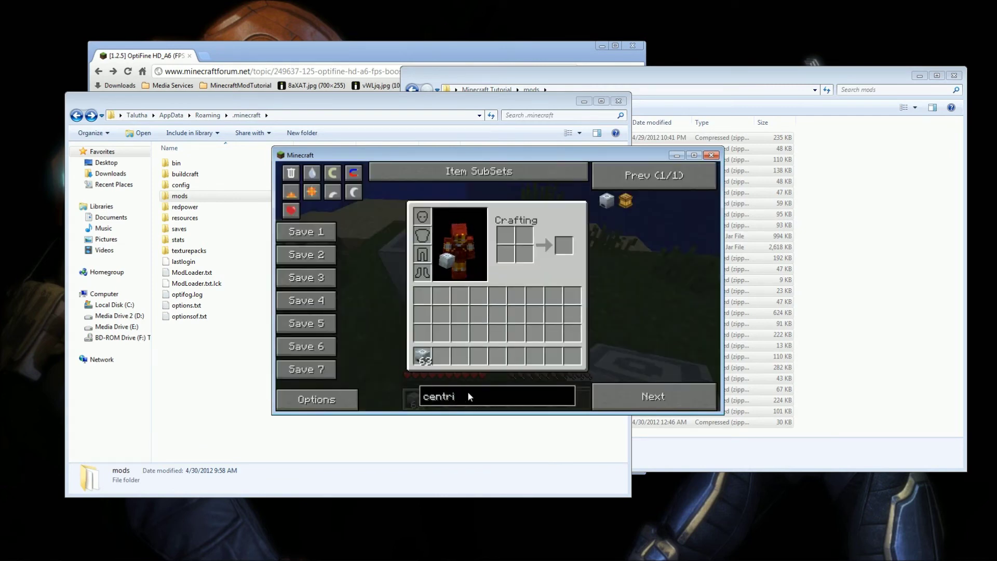
key(BackSpace)
key(BackSpace)
key(BackSpace)
key(BackSpace)
key(BackSpace)
key(BackSpace)
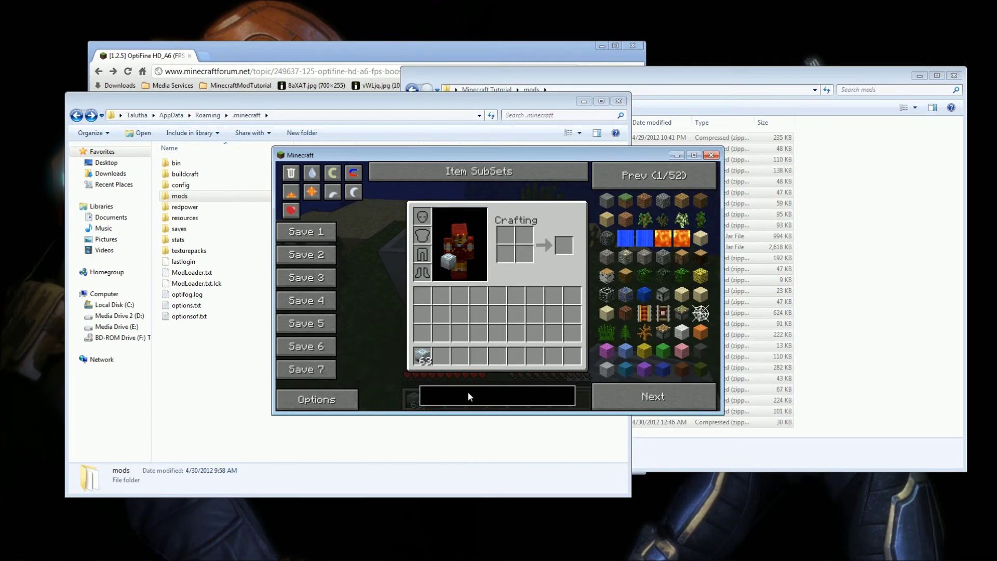
text(solar)
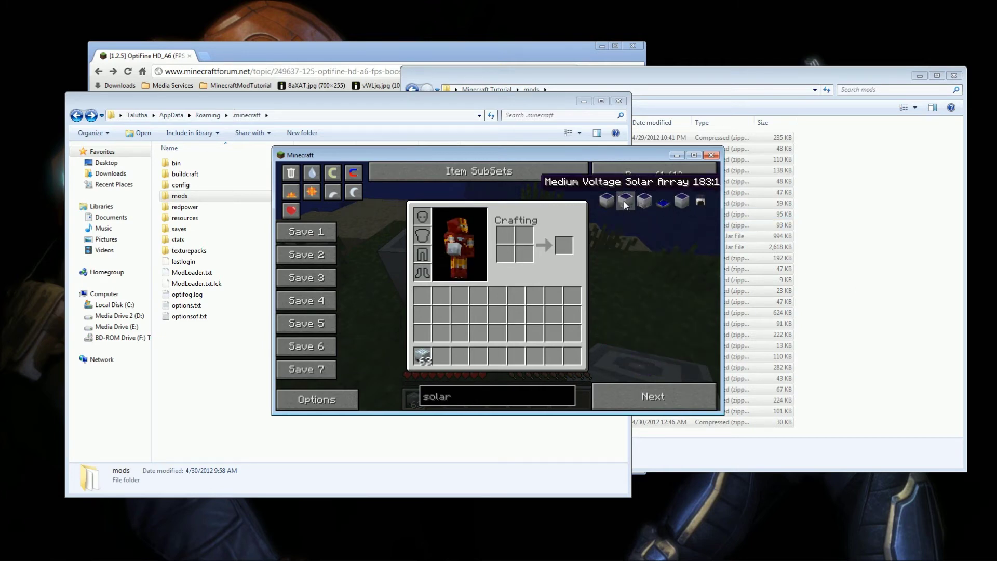
click(646, 200)
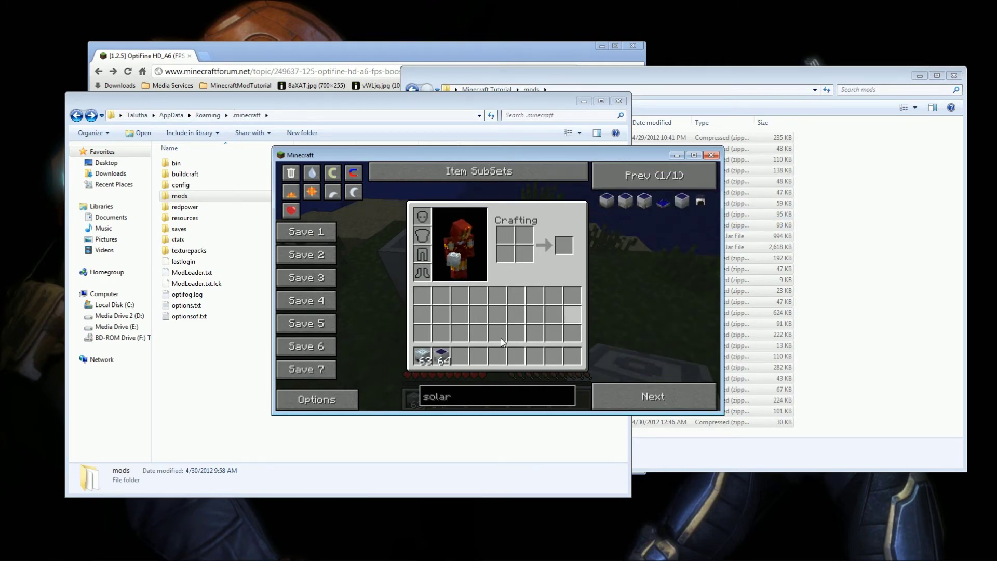
key(e)
right_click(497, 286)
key(d)
key(s)
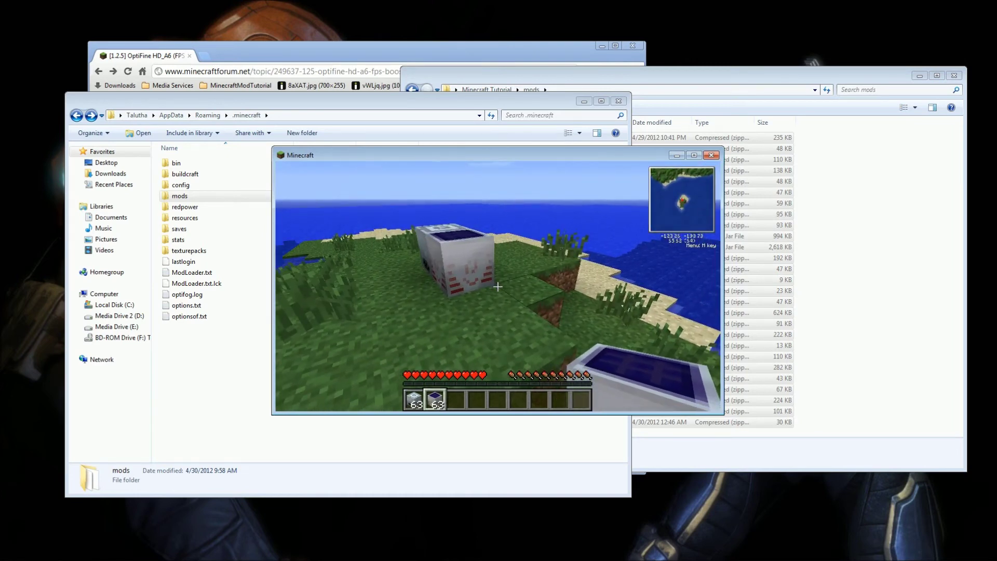
key(w)
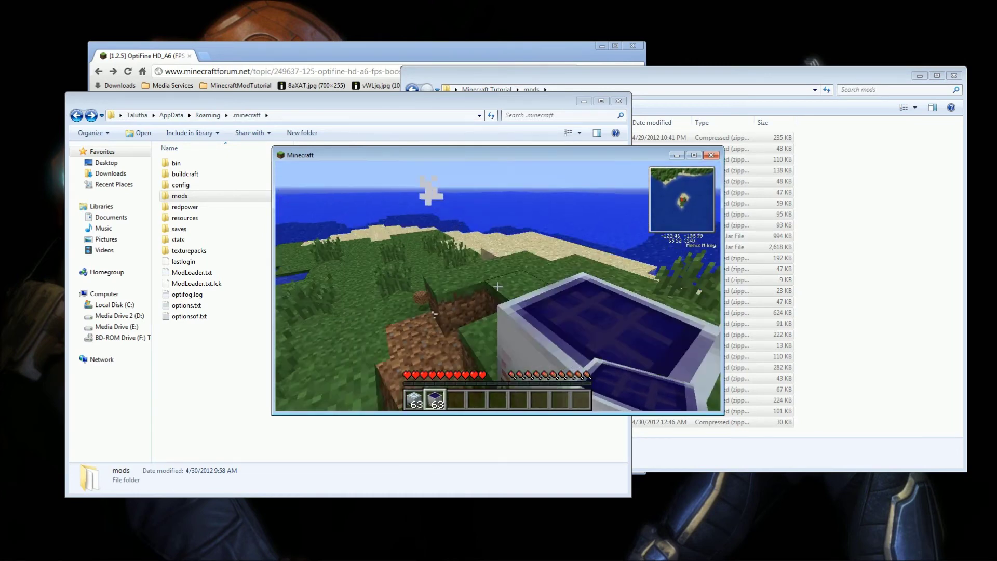
key(space)
key(w)
key(space)
Save and quit to the title screen, then quit Minecraft.
key(Escape)
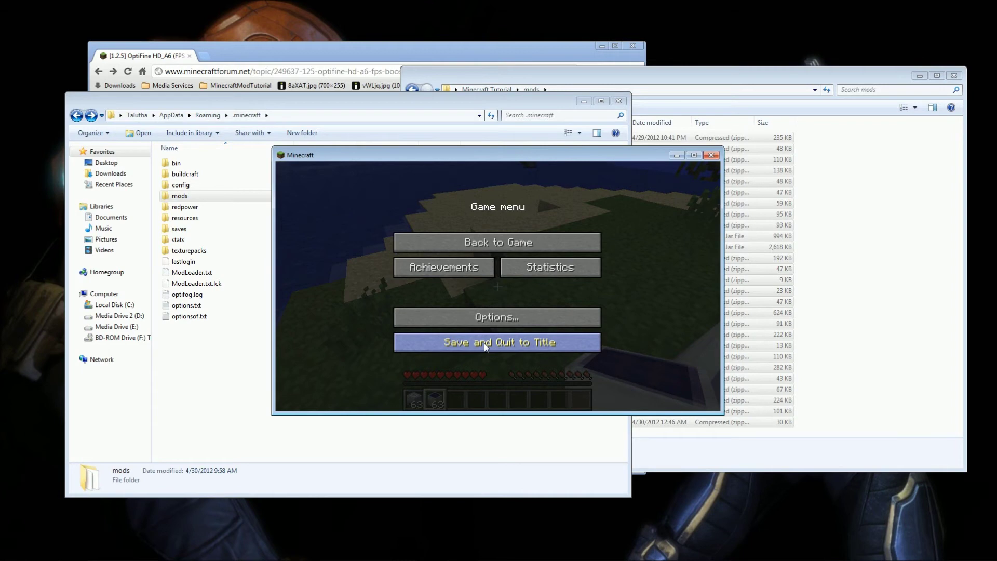
click(484, 344)
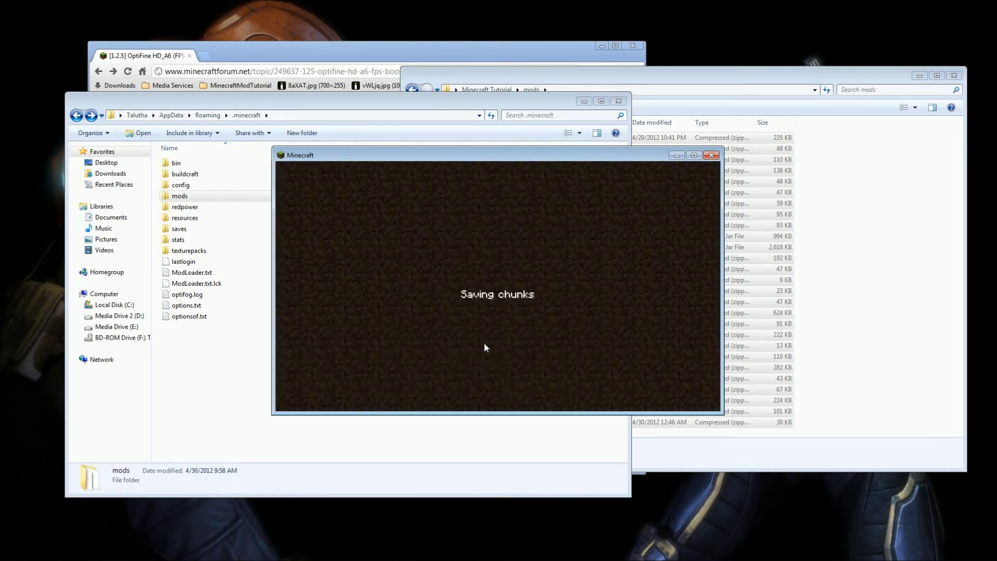
click(523, 378)
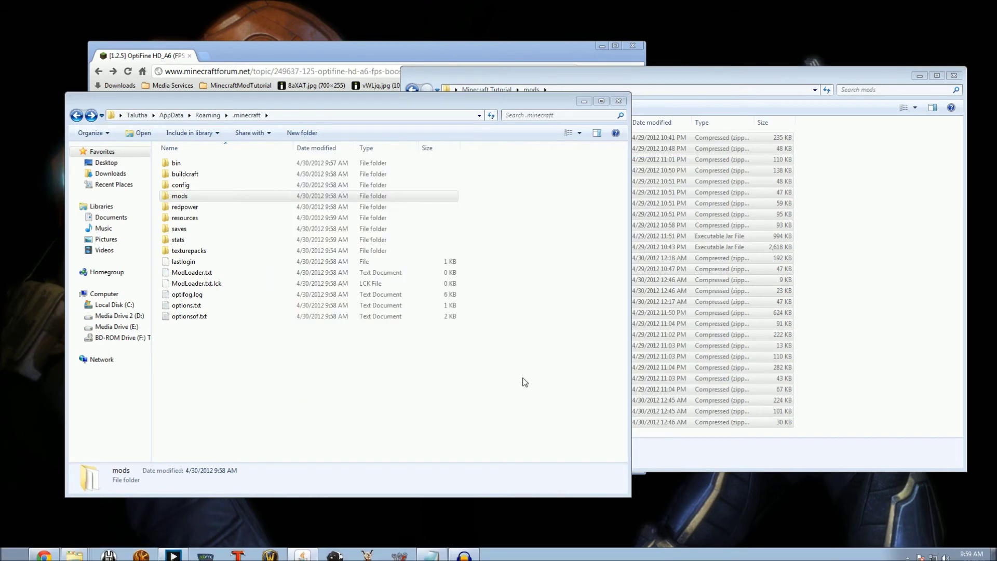
Check the mods folder, then show Chrome's MinecraftModTutorial bookmark list.
click(883, 405)
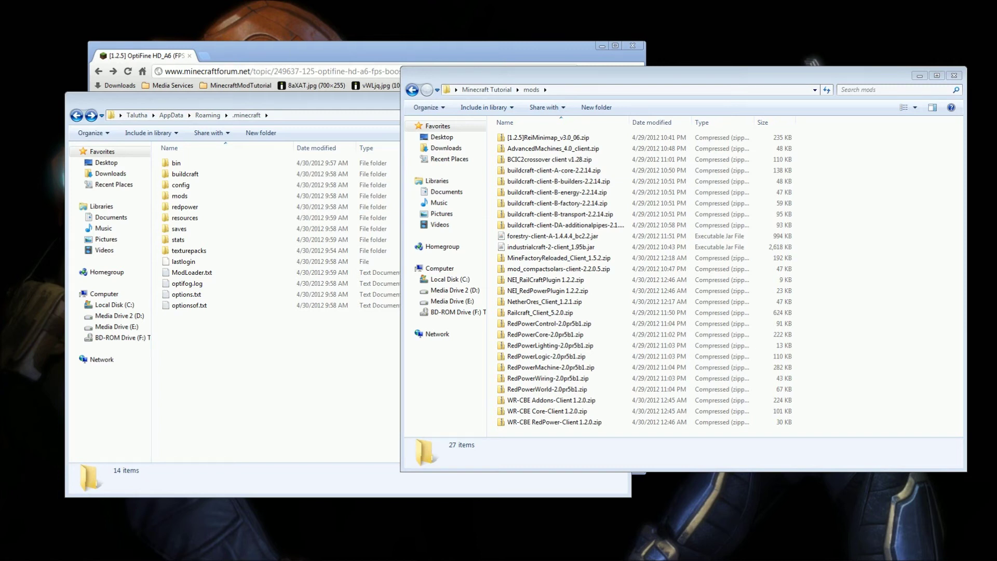
click(275, 48)
click(238, 86)
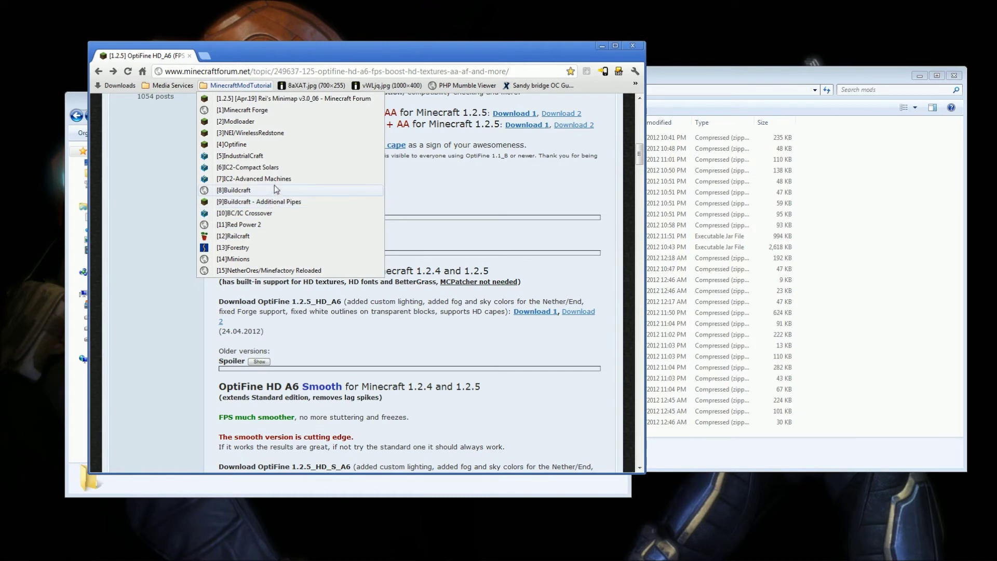
Open the [13]Forestry download page and scroll to its Forestry 1.4.4.4 version.
click(263, 248)
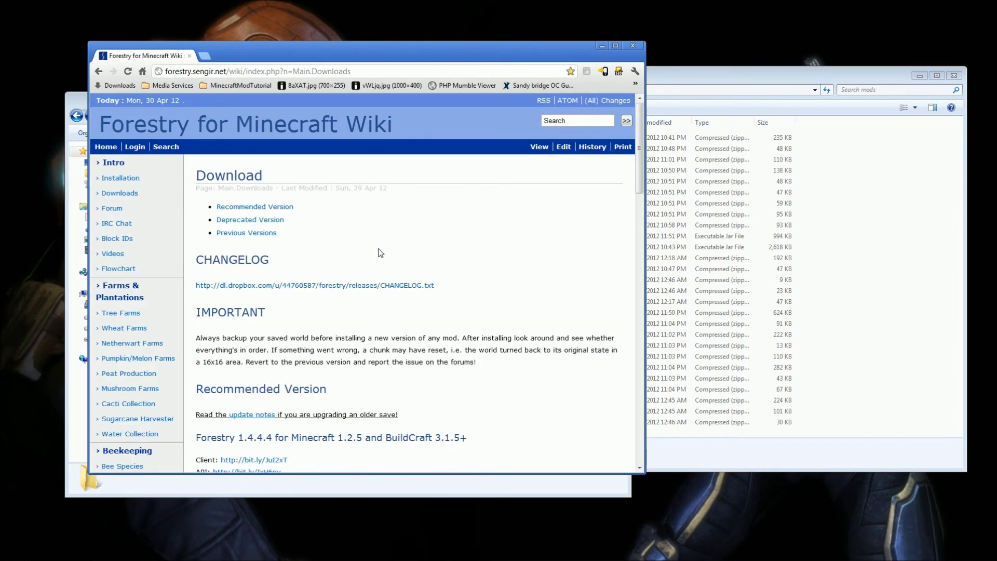
scroll(381, 253, down, 4)
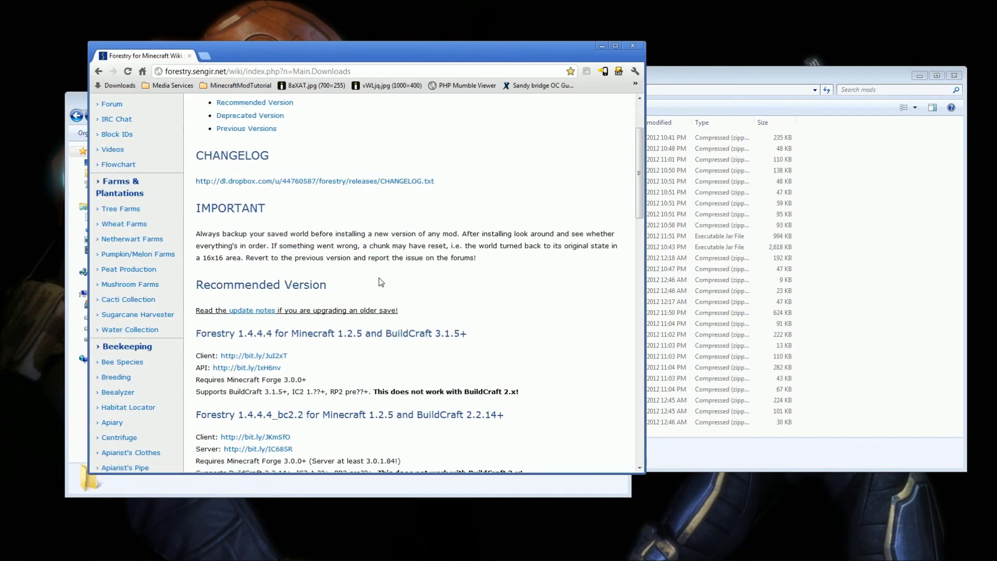
scroll(375, 314, up, 4)
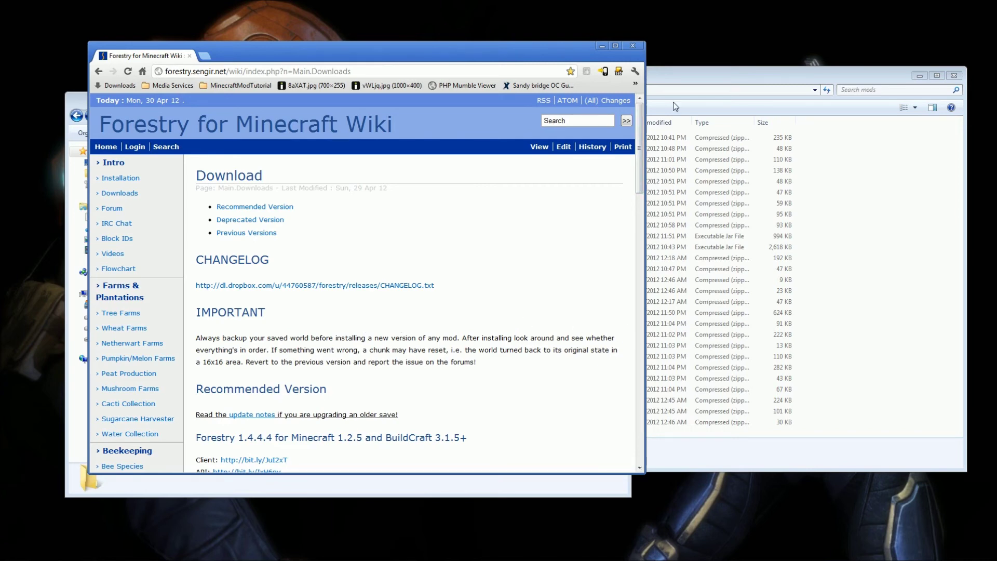
Check the mods and .minecraft folders, then reopen the MinecraftModTutorial bookmarks in Chrome.
click(704, 79)
click(296, 483)
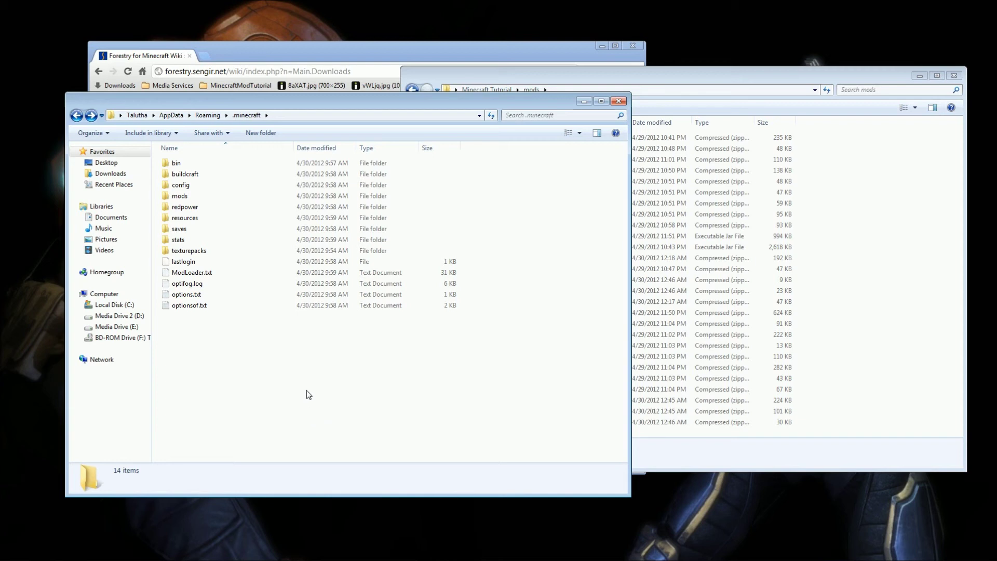
click(320, 59)
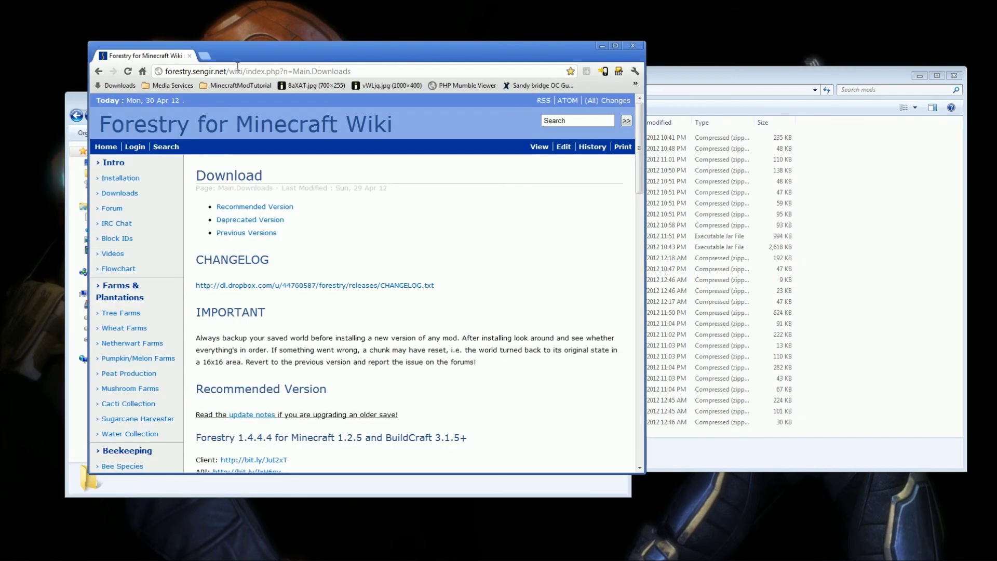
click(206, 89)
click(231, 51)
click(224, 89)
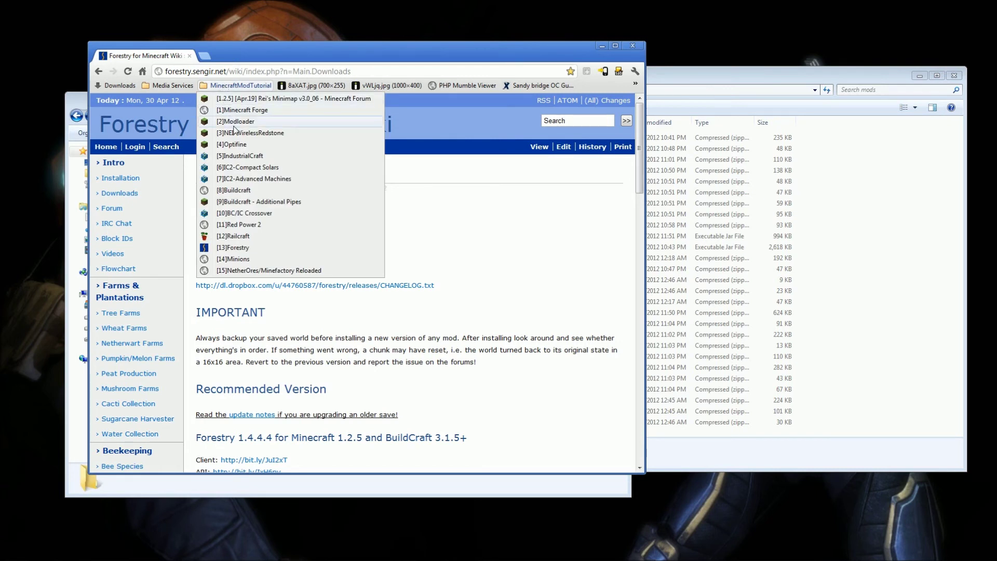
Open the [5]IndustrialCraft forum thread and locate industrialcraft-2-client_1.95b.jar in the mods folder.
click(253, 156)
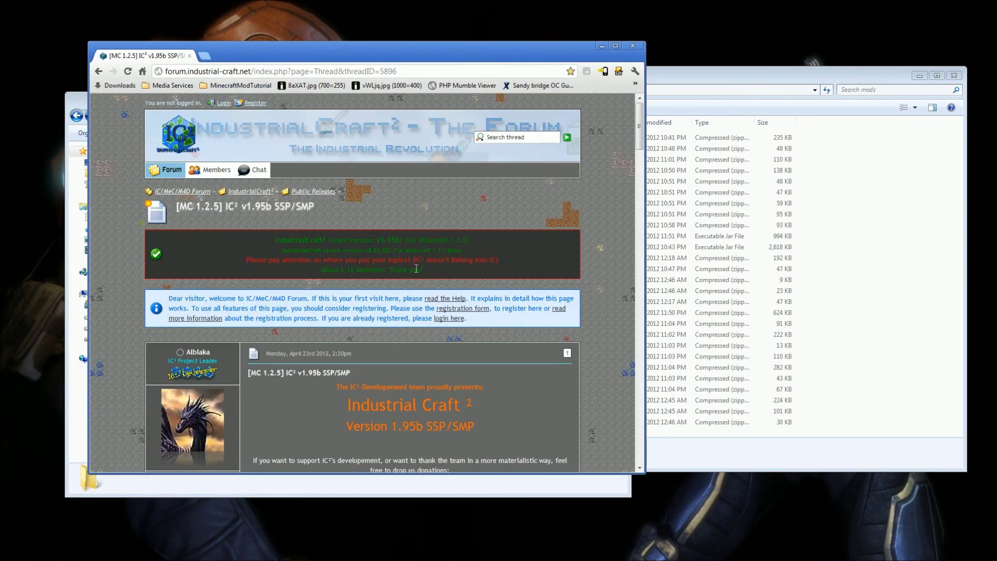
drag(639, 139, 642, 210)
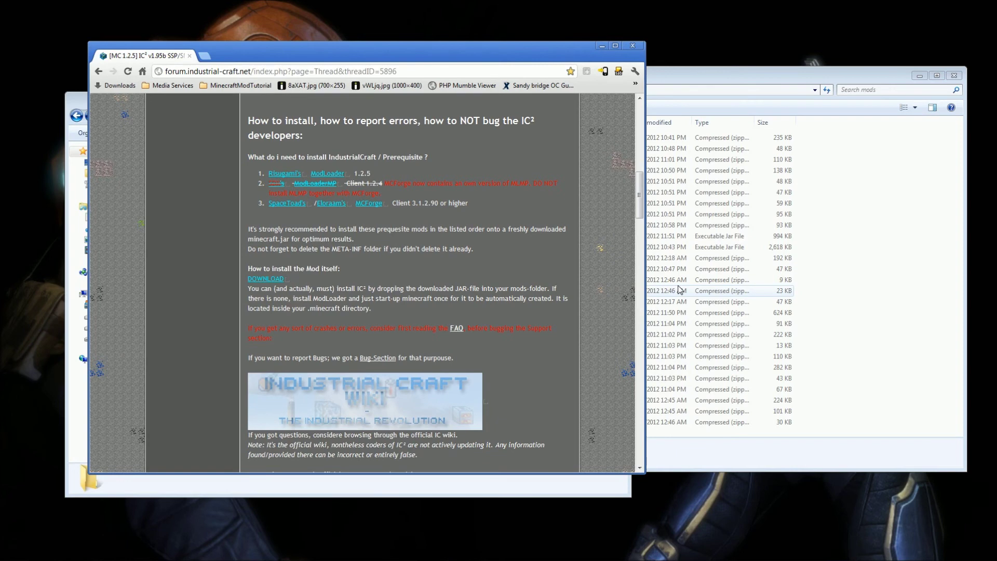
click(655, 281)
click(536, 248)
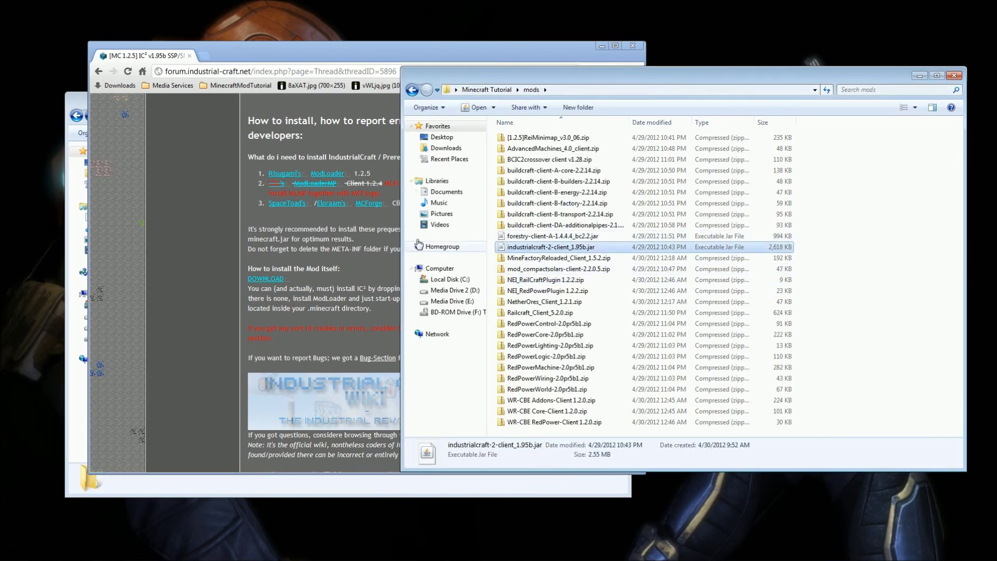
Read the thread's install instructions, then reopen the MinecraftModTutorial bookmarks.
click(345, 272)
scroll(329, 204, up, 6)
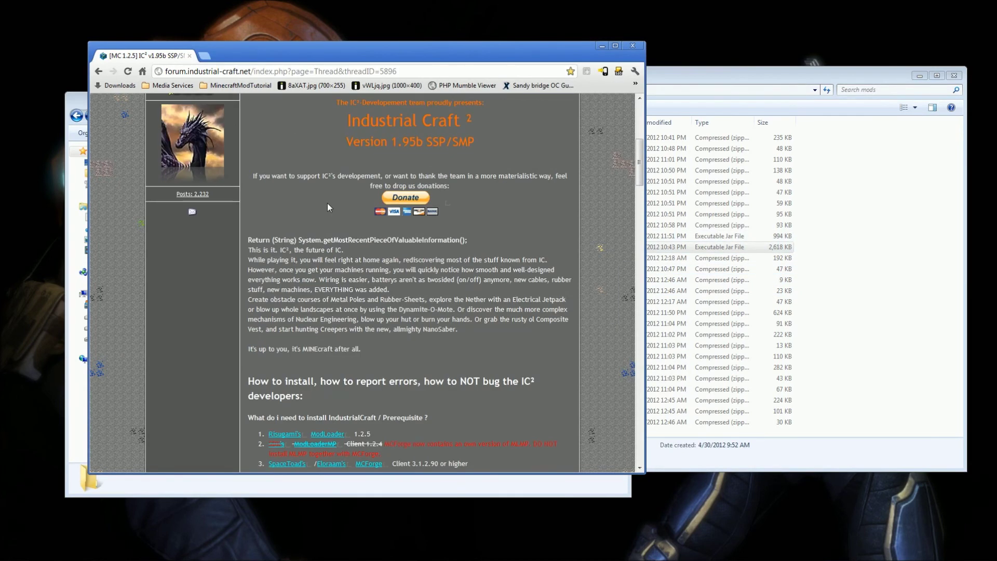
scroll(252, 287, down, 4)
scroll(247, 285, down, 1)
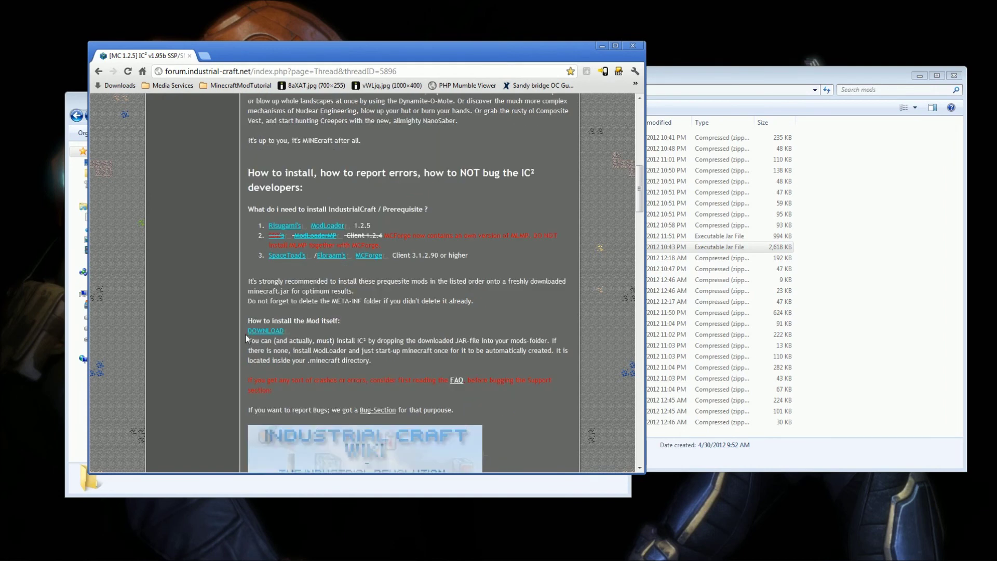
drag(247, 321, 326, 341)
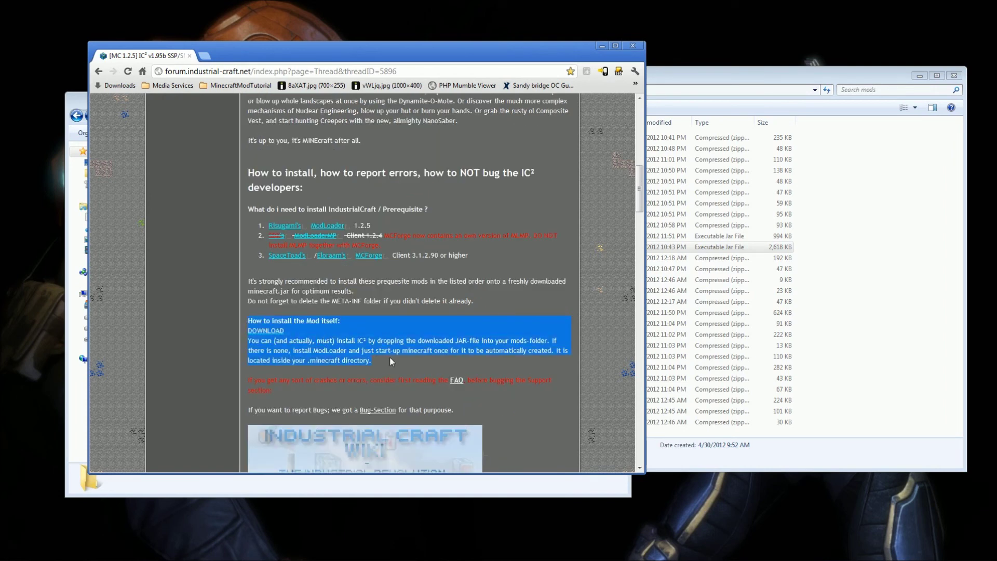
click(238, 85)
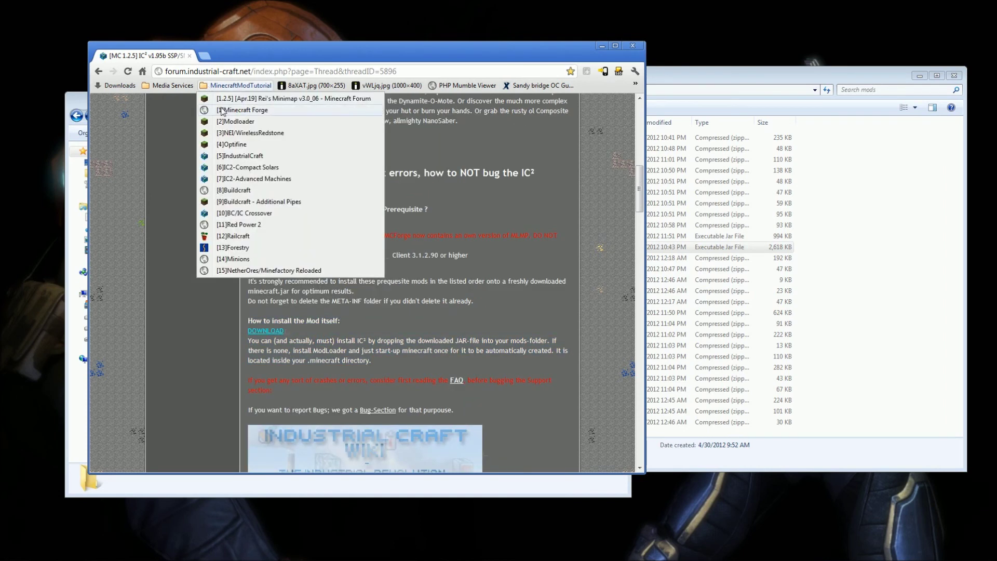
Review the CompactSolars 2.2.0 thread's recipes and its Minecraft 1.2.5 client download link.
click(252, 168)
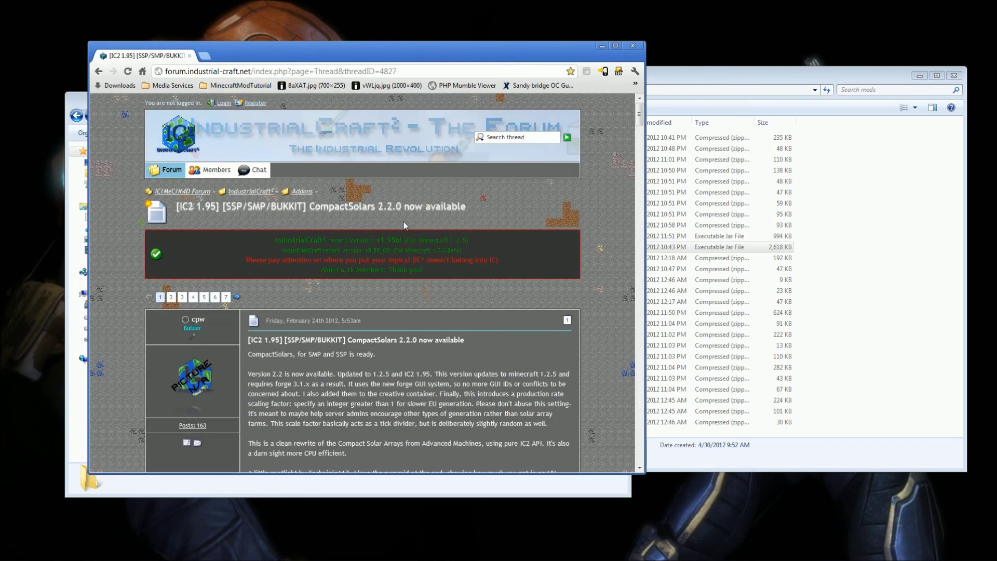
scroll(491, 211, down, 5)
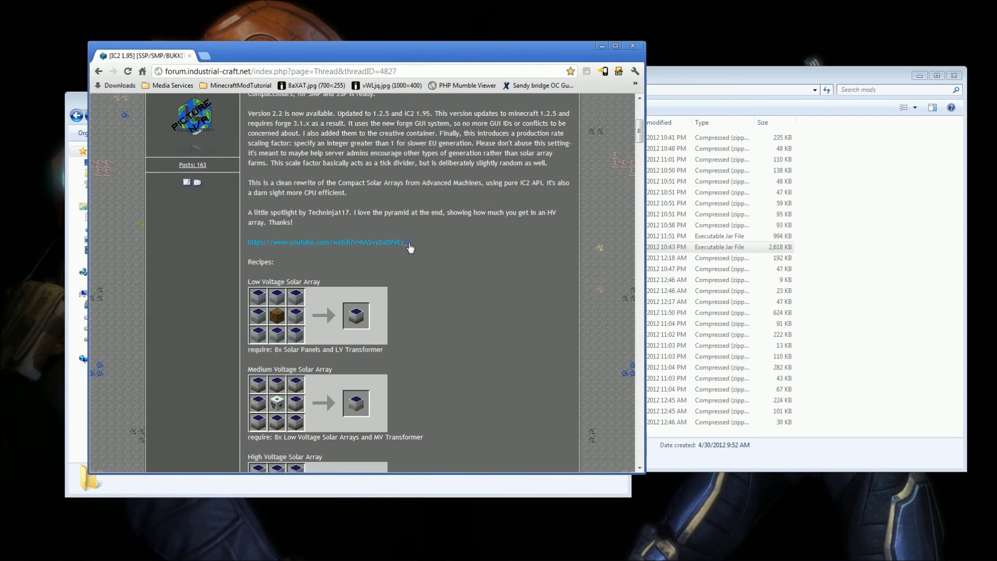
scroll(444, 231, up, 2)
scroll(424, 226, down, 6)
scroll(423, 226, down, 10)
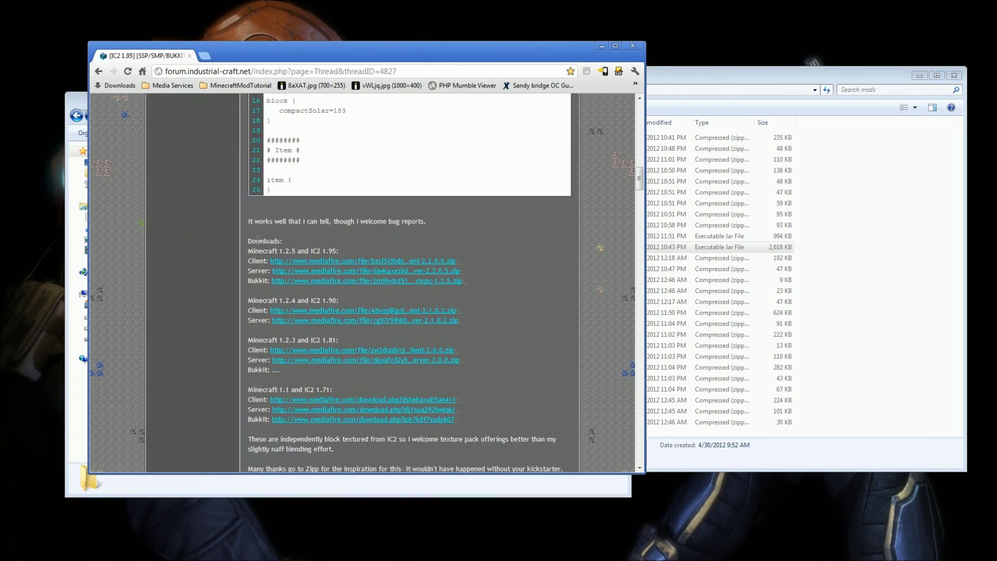
drag(254, 250, 465, 274)
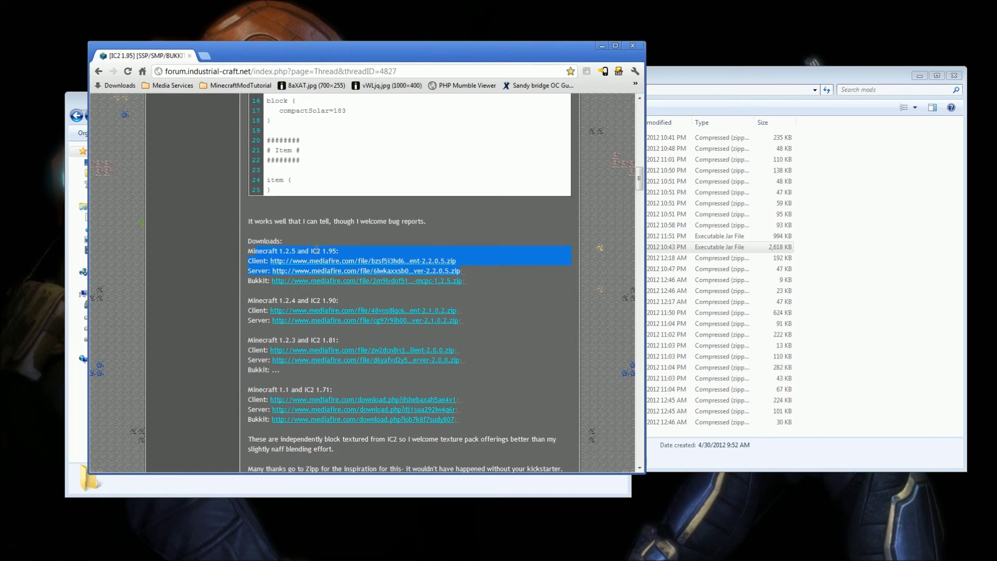
drag(252, 260, 442, 258)
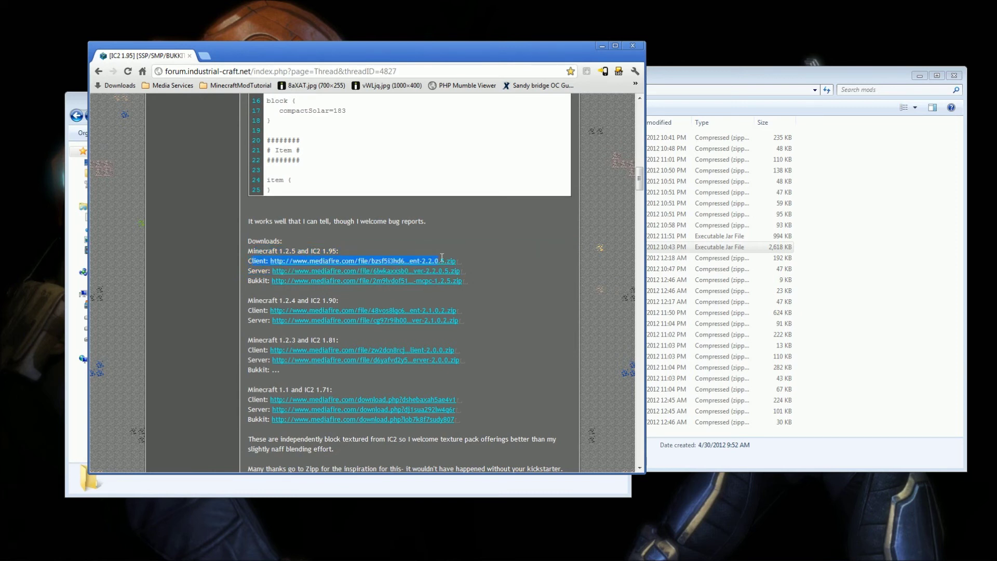
click(482, 261)
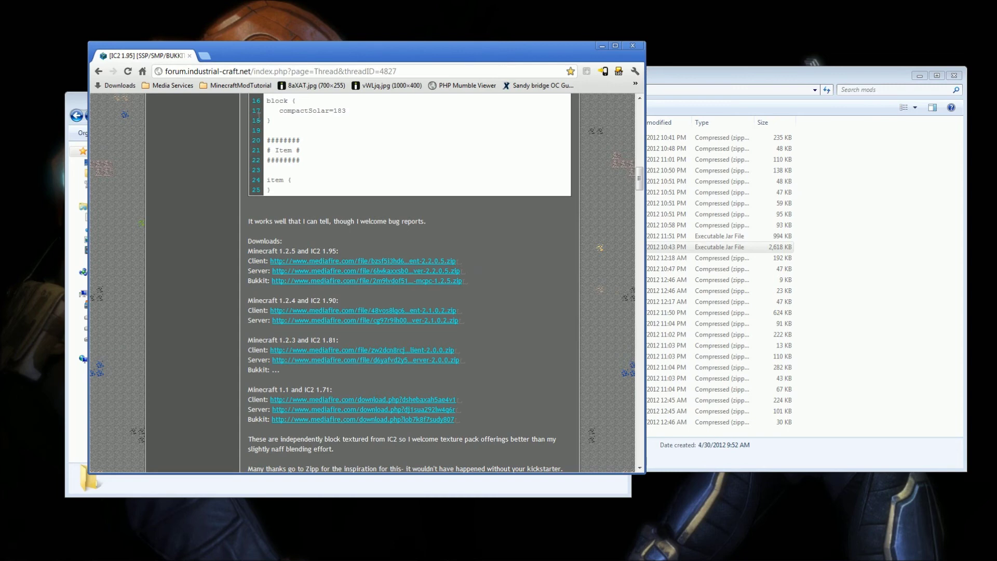
click(240, 85)
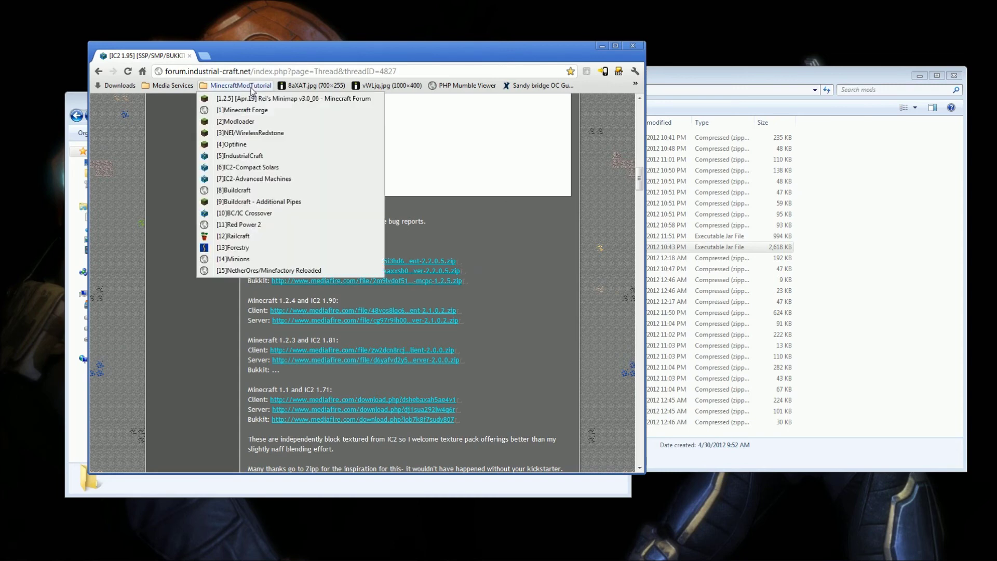
Download the Advanced Machines v4.0 zip from the thread's Dropbox link.
click(263, 179)
scroll(453, 323, down, 3)
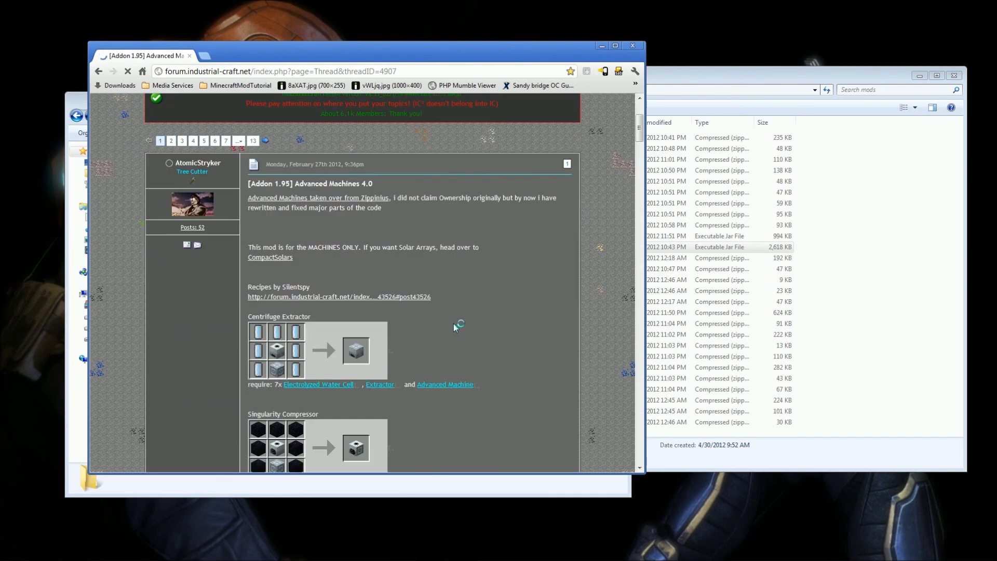
scroll(453, 321, down, 10)
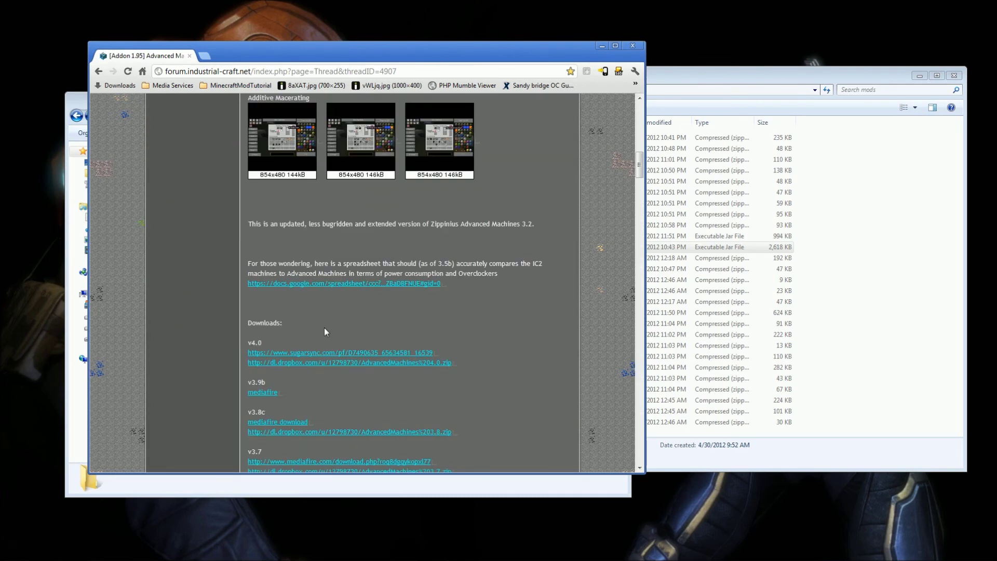
drag(242, 349, 455, 360)
click(460, 367)
click(336, 362)
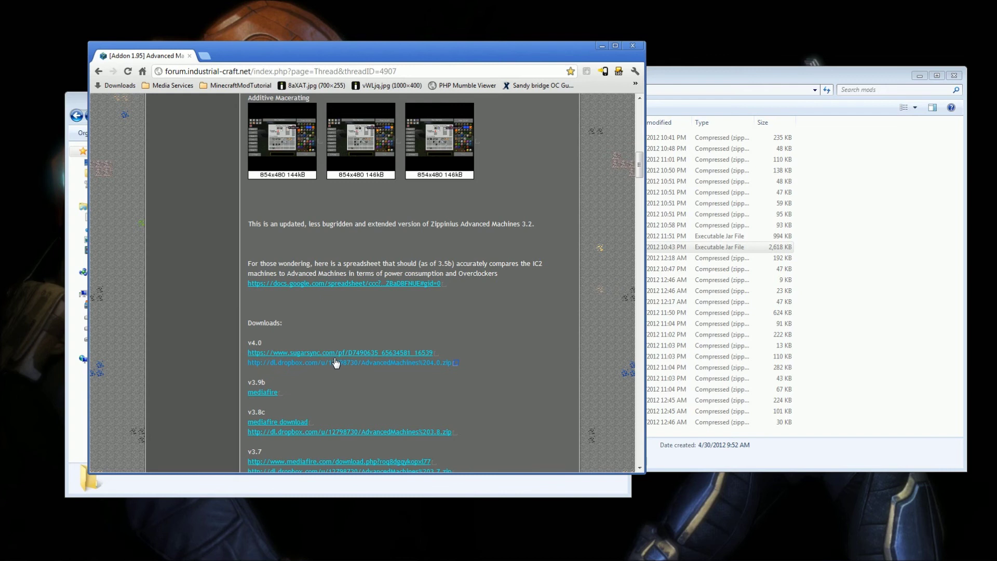
Open the downloaded zip and confirm its client folder holds a mods folder.
click(159, 466)
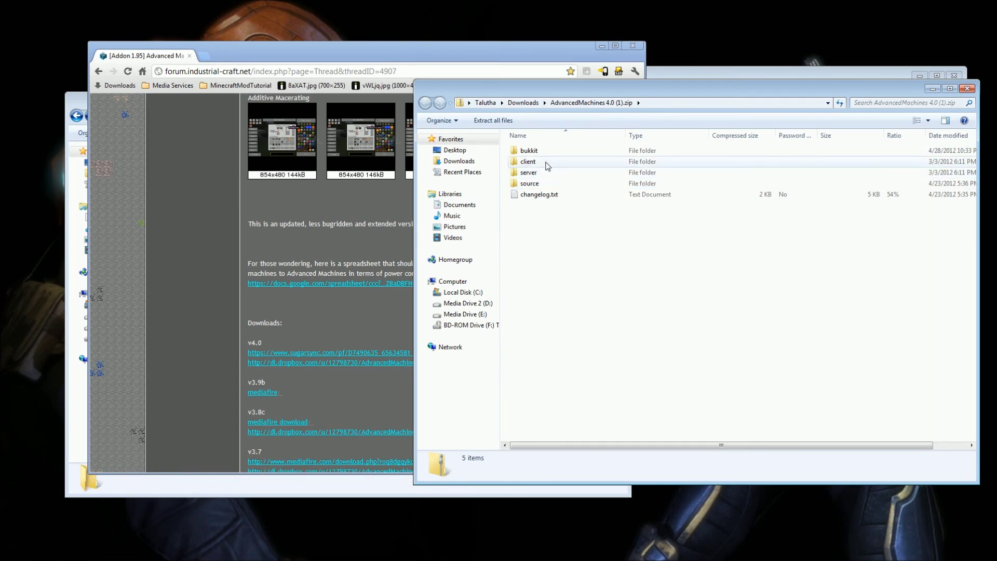
double_click(543, 161)
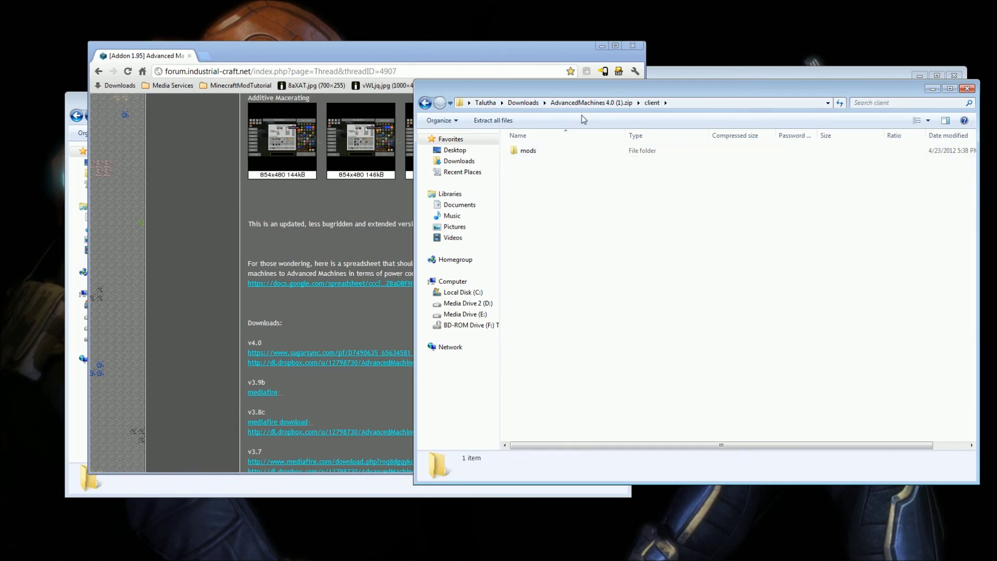
drag(613, 93, 291, 100)
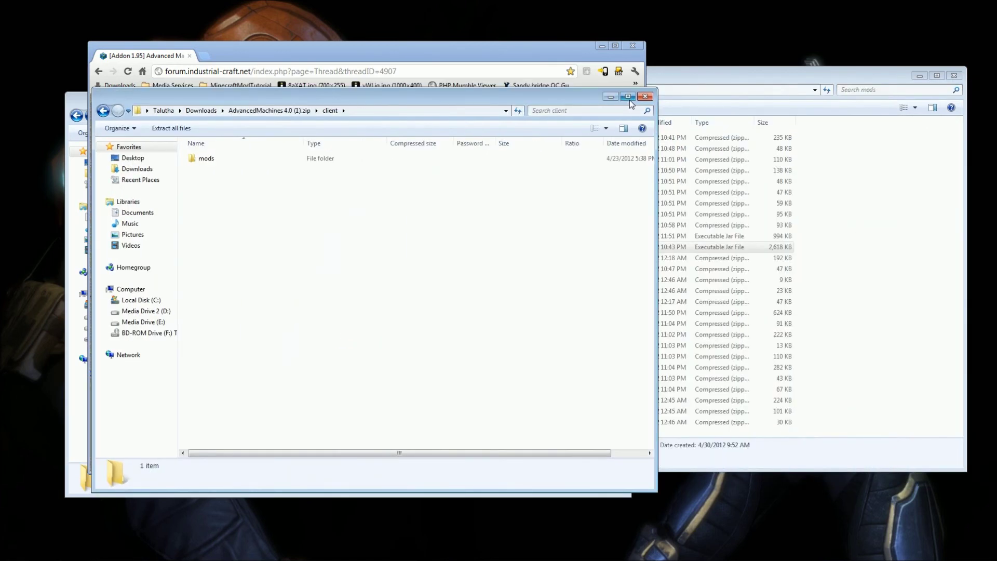
click(644, 96)
click(237, 85)
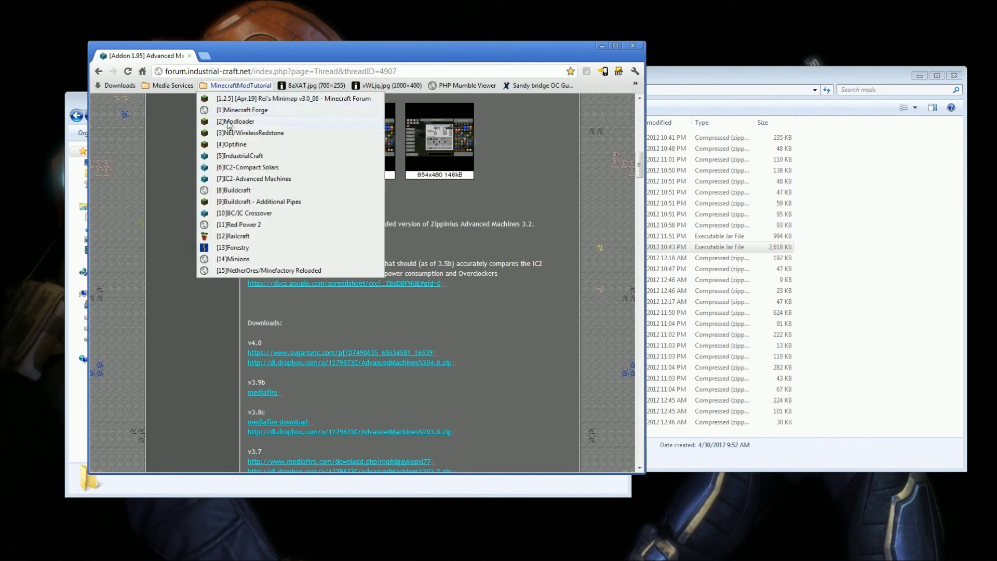
Look over the BuildCraft 2.2.14 download page, then the Additional Pipes client download lines.
click(243, 191)
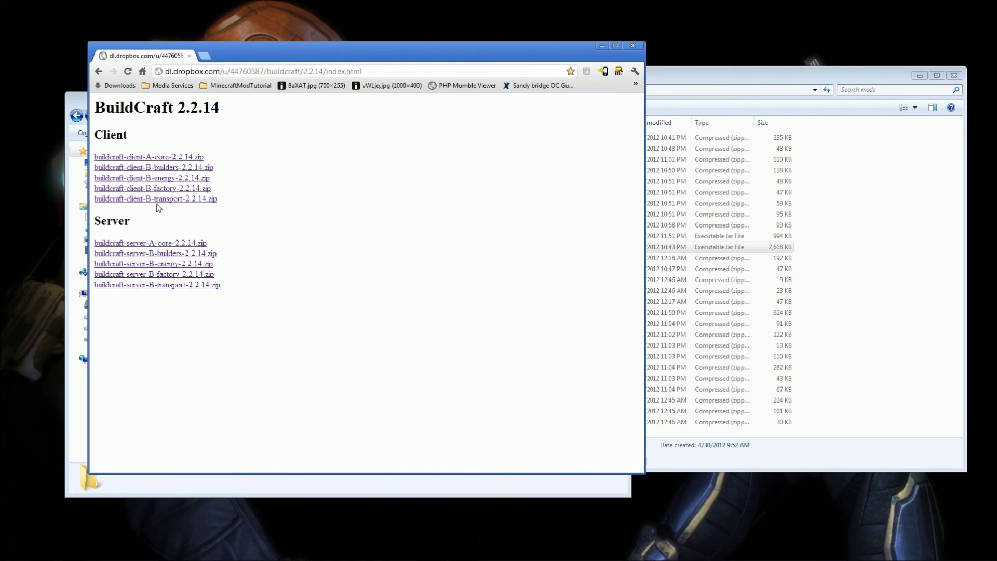
click(232, 86)
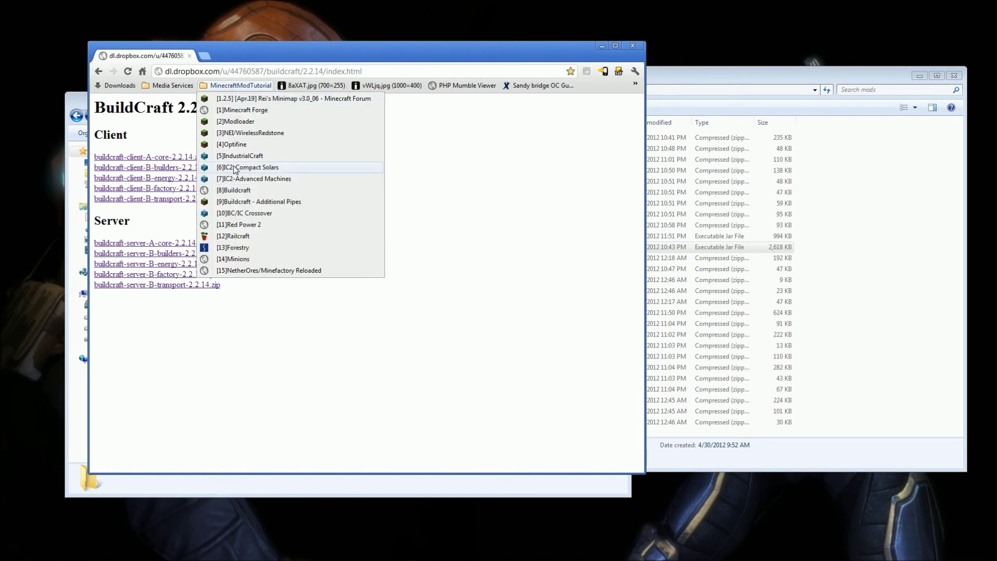
click(235, 202)
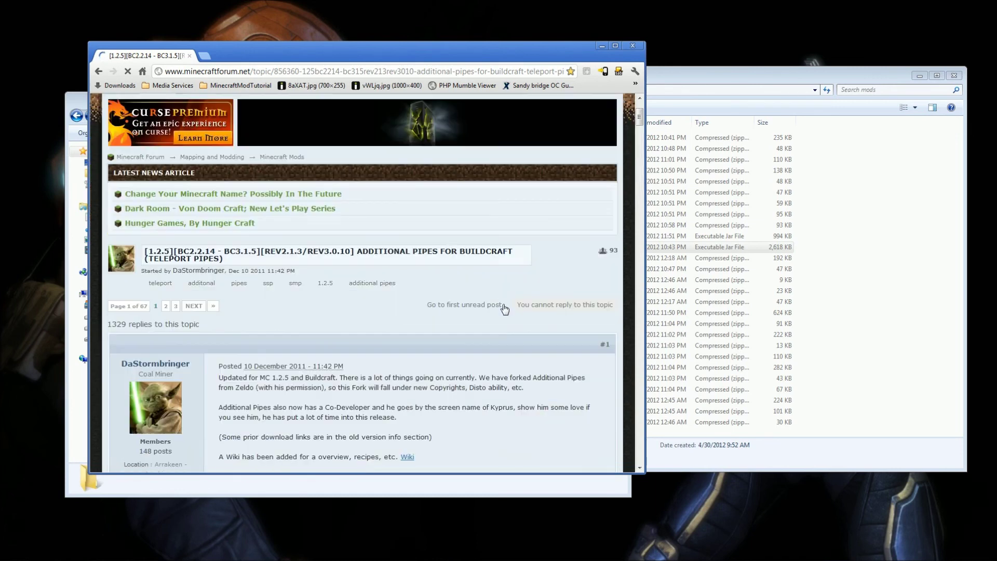
scroll(501, 311, down, 4)
scroll(477, 302, down, 7)
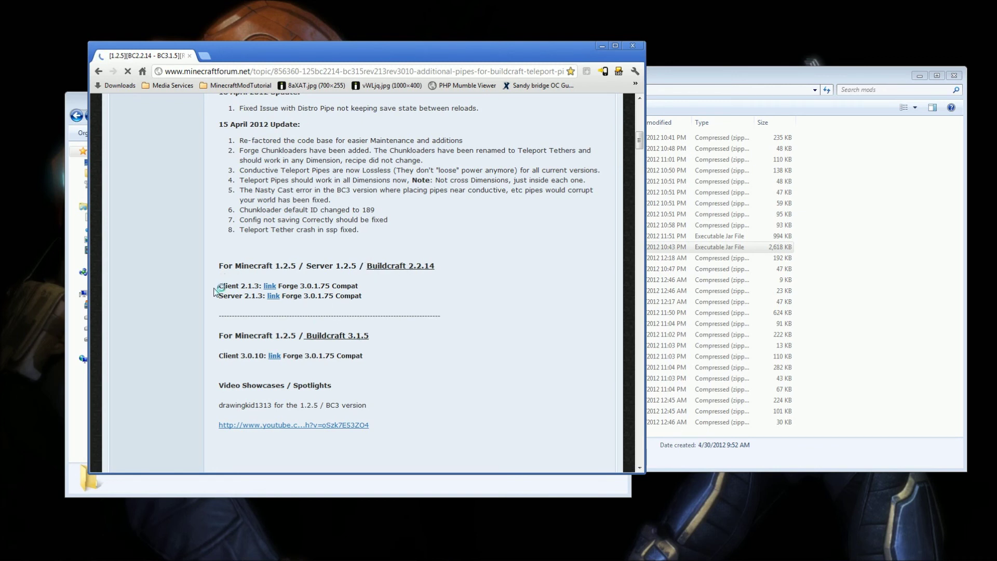
drag(217, 285, 371, 292)
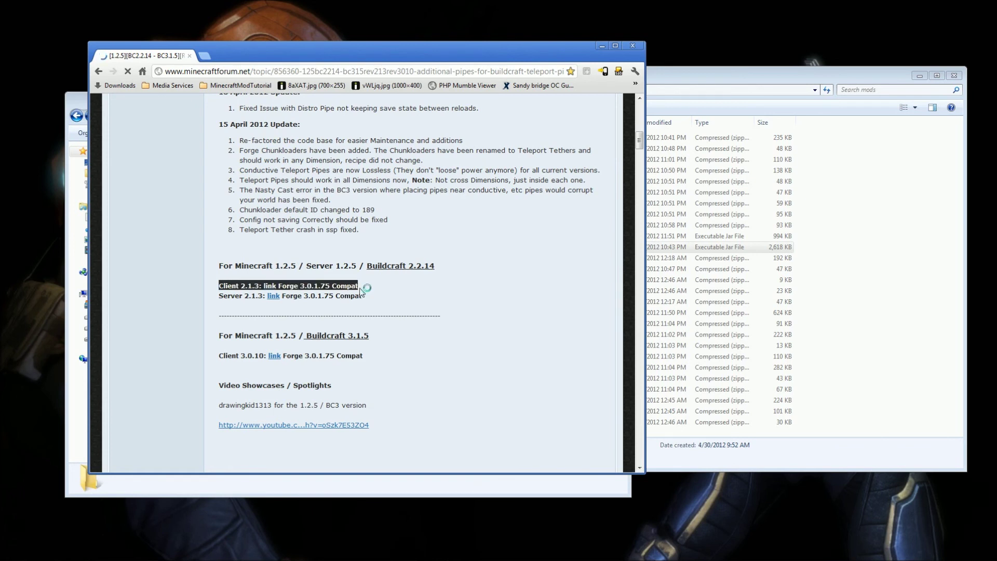
click(243, 87)
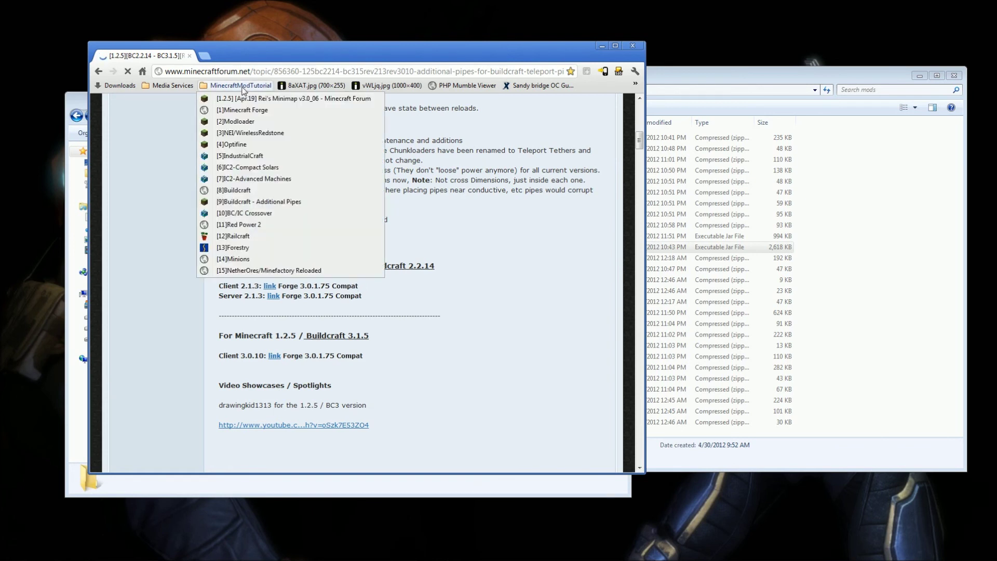
Review the BC/IC Crossover v1.28 client and server links for MC 1.2.5, BC 2.2.14, IC2 1.95b.
click(261, 214)
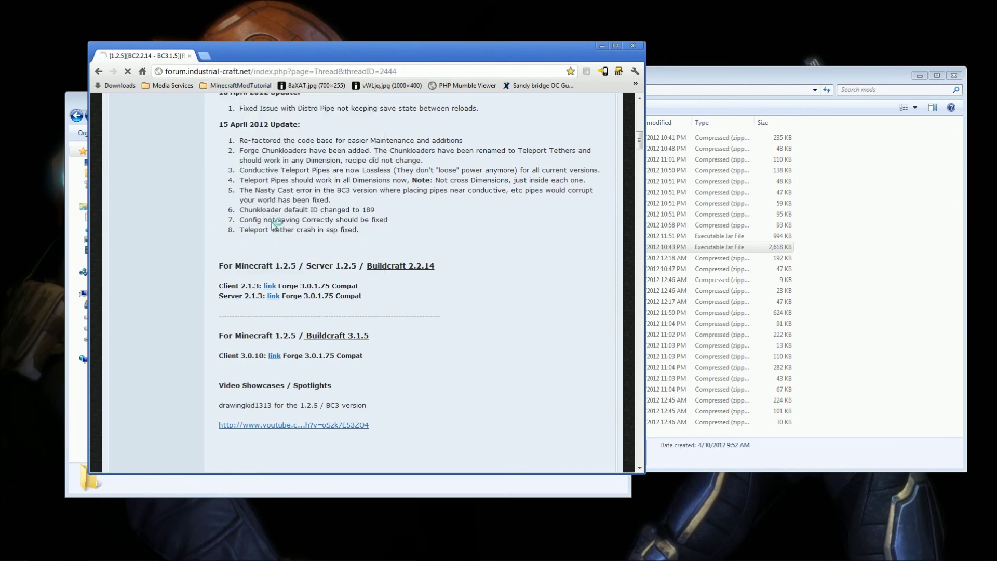
scroll(394, 228, down, 4)
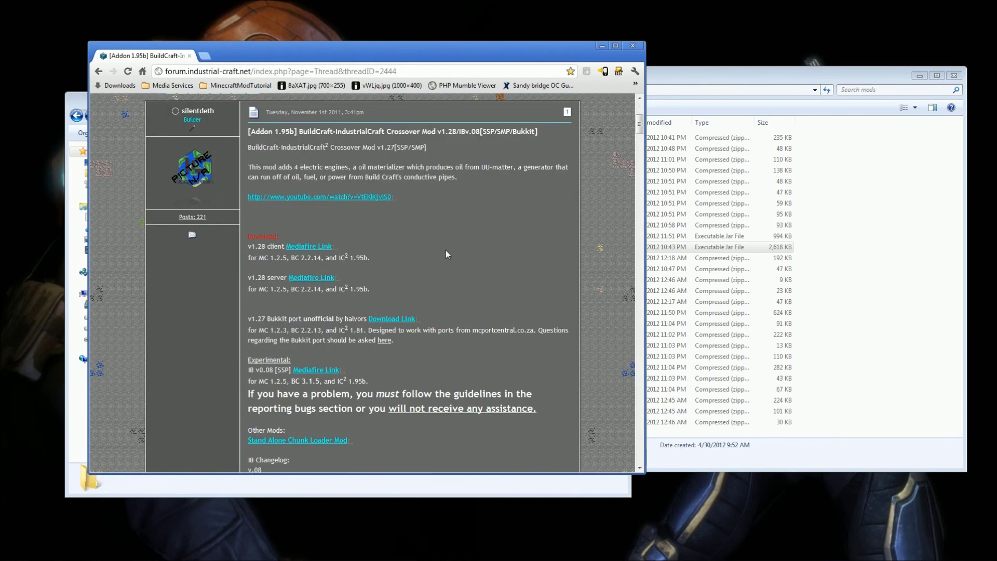
scroll(444, 250, up, 2)
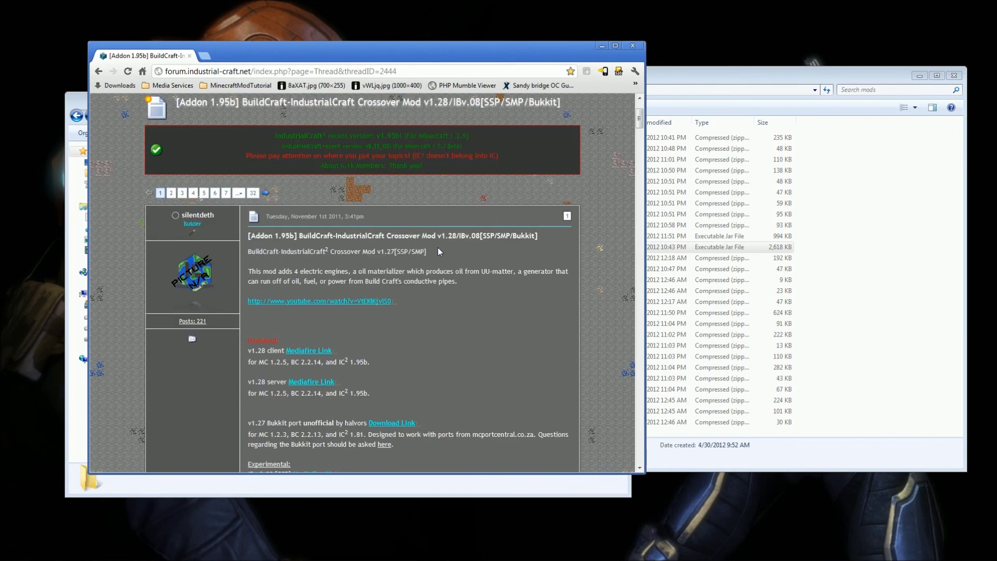
scroll(291, 249, down, 1)
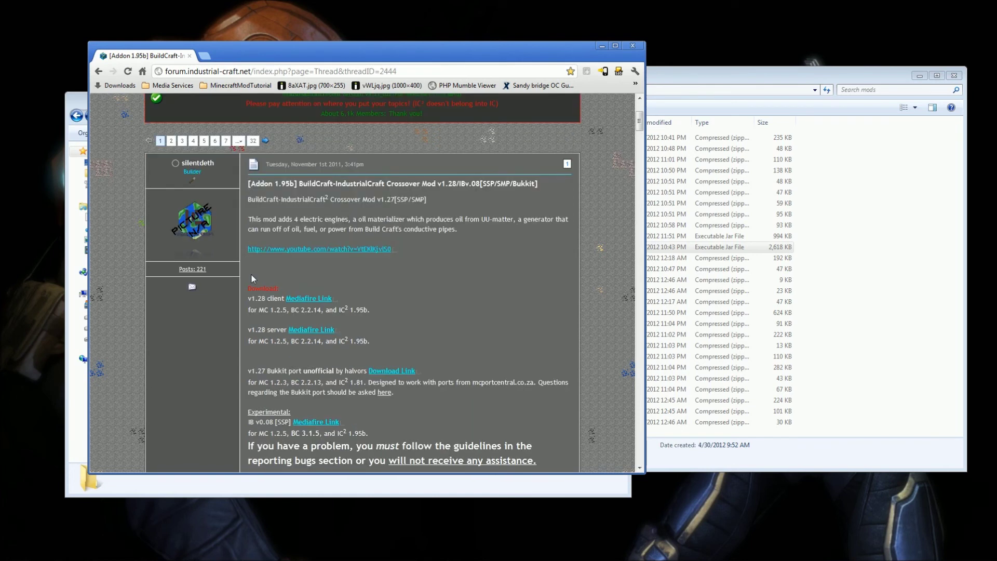
drag(244, 291, 330, 309)
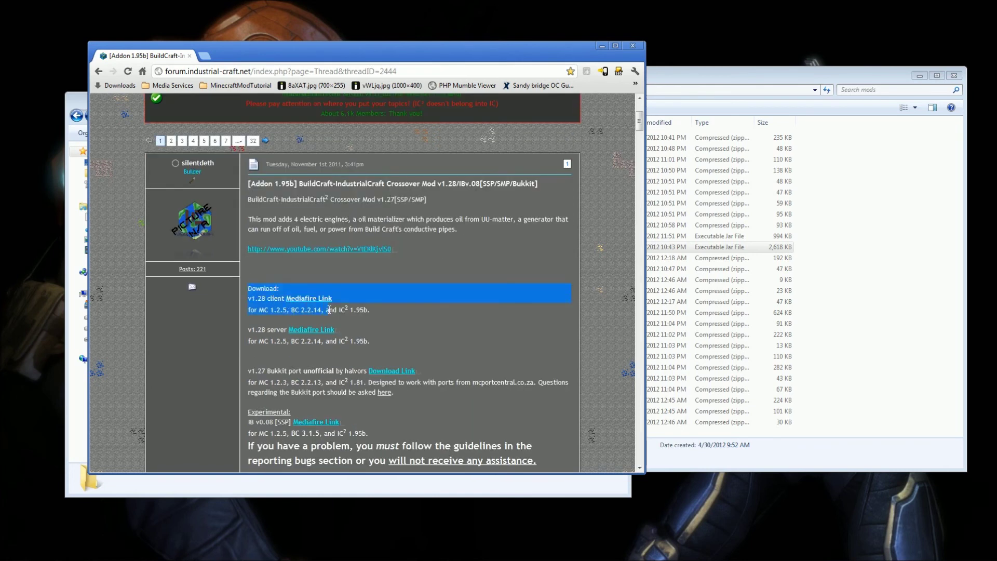
click(203, 148)
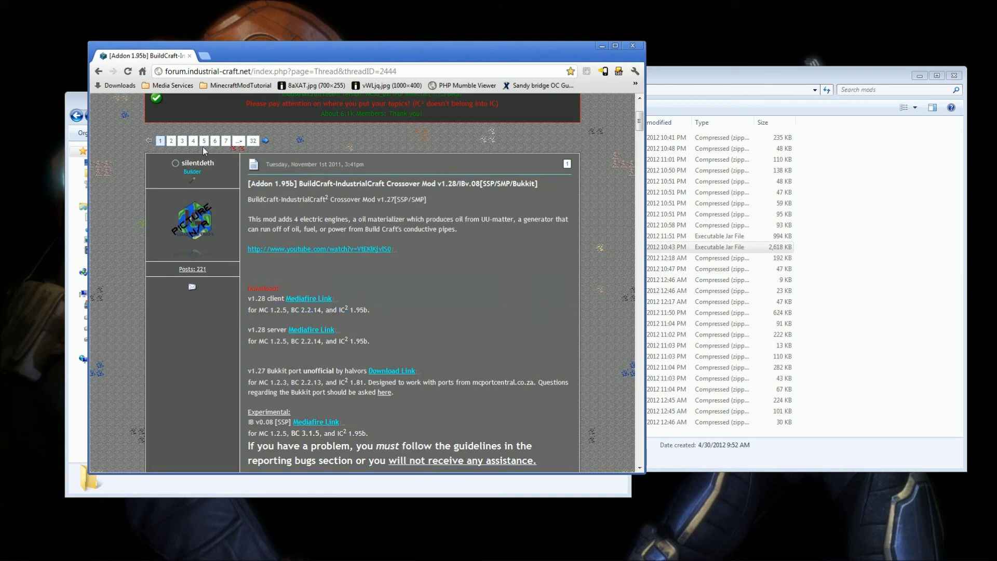
click(239, 86)
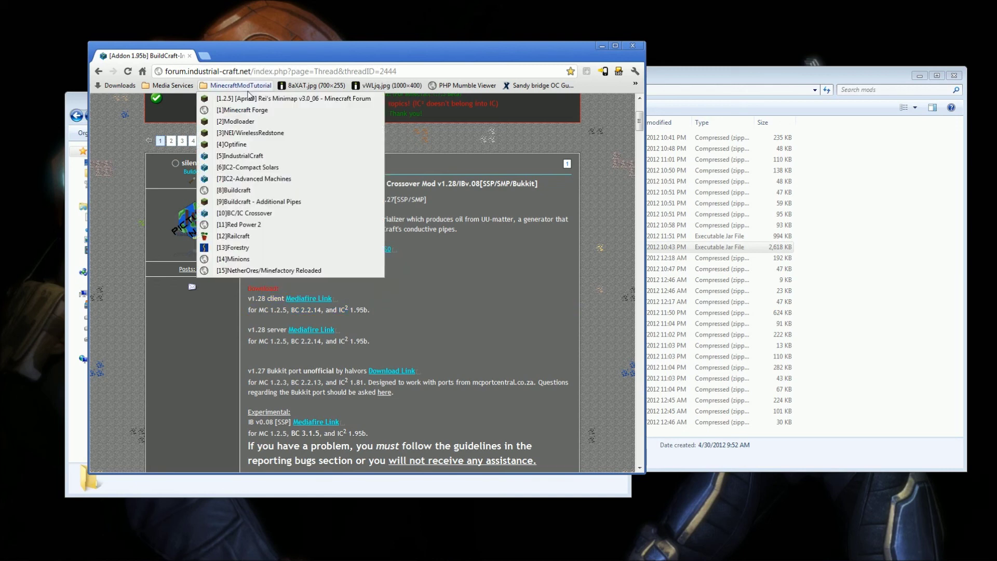
Check the RedPower 2.0 Prerelease 5b1 single-player client files for 1.2.5 on eloraam.com.
click(262, 225)
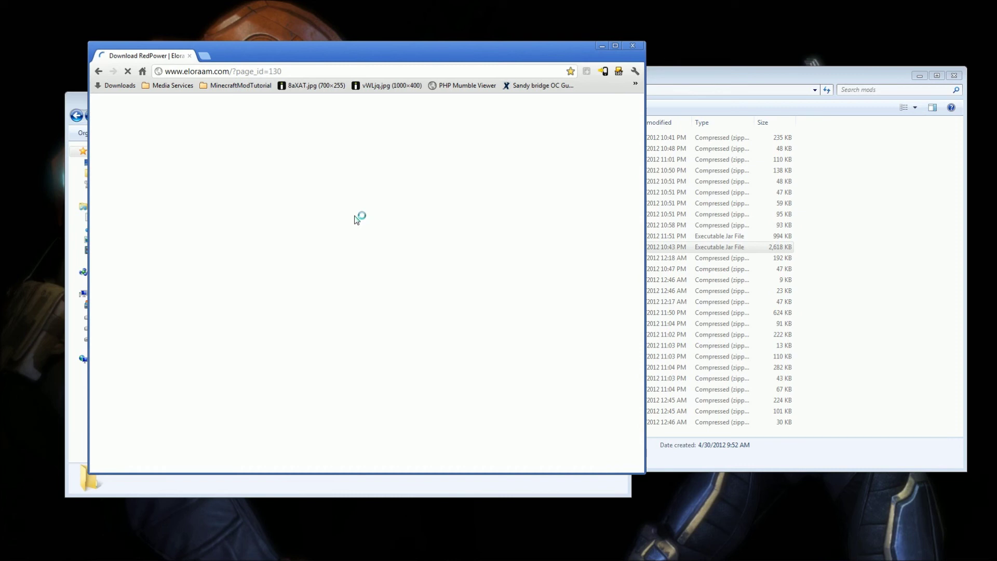
scroll(332, 234, down, 4)
scroll(234, 203, up, 3)
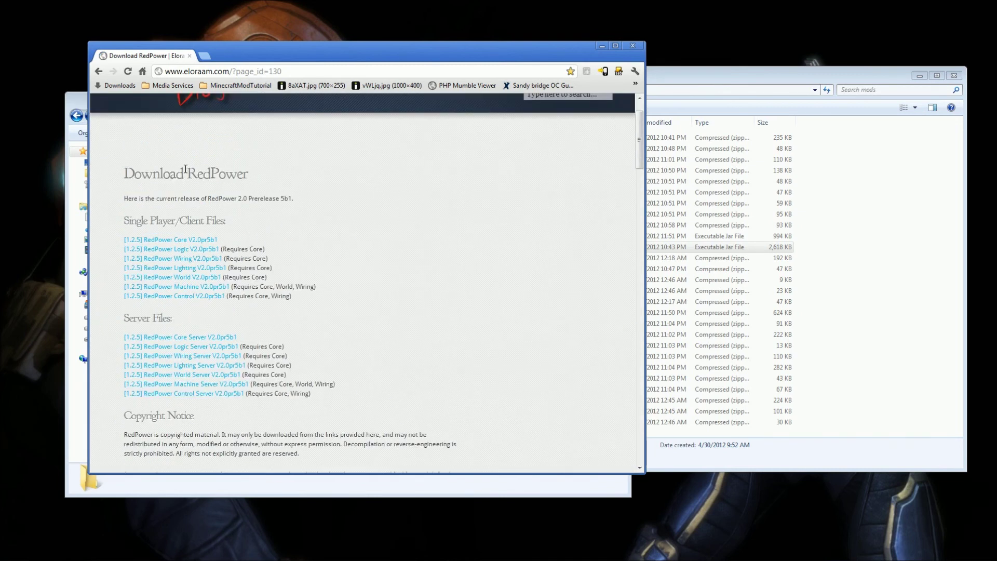
drag(123, 168, 291, 226)
click(310, 300)
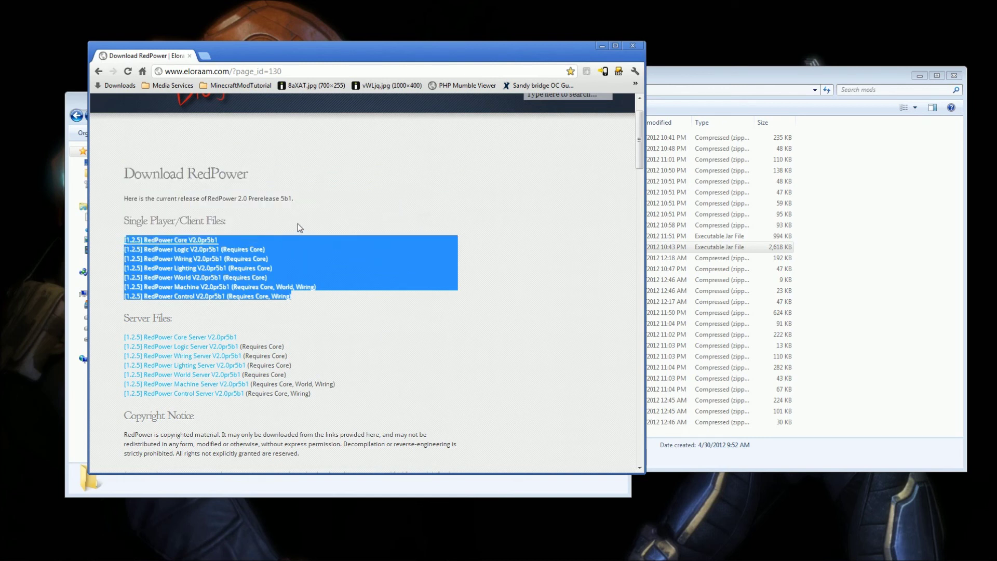
click(298, 223)
click(235, 85)
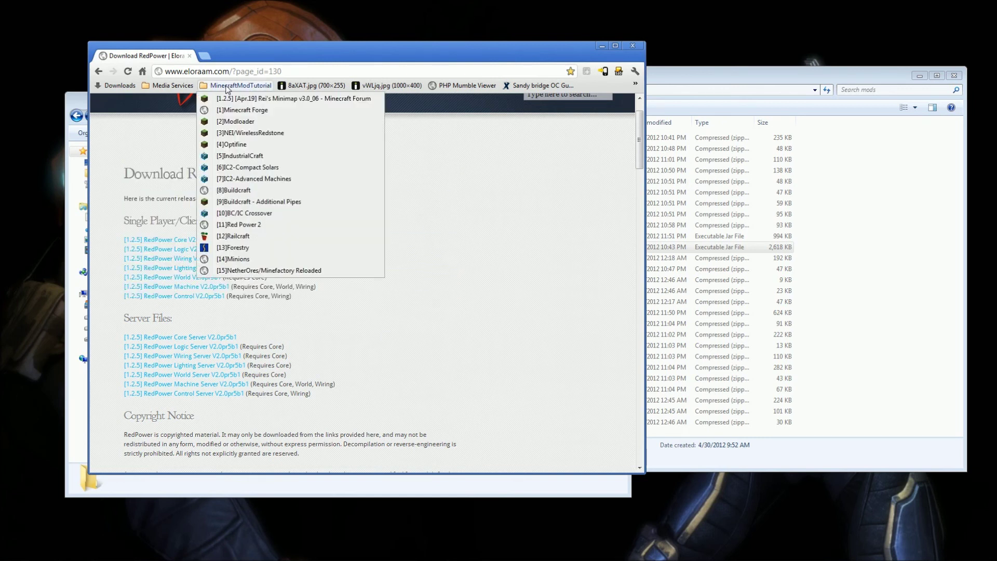
Locate the Railcraft Client 5.2.0 download for Minecraft 1.2.5, then go to the Forestry page.
click(250, 236)
scroll(322, 260, down, 9)
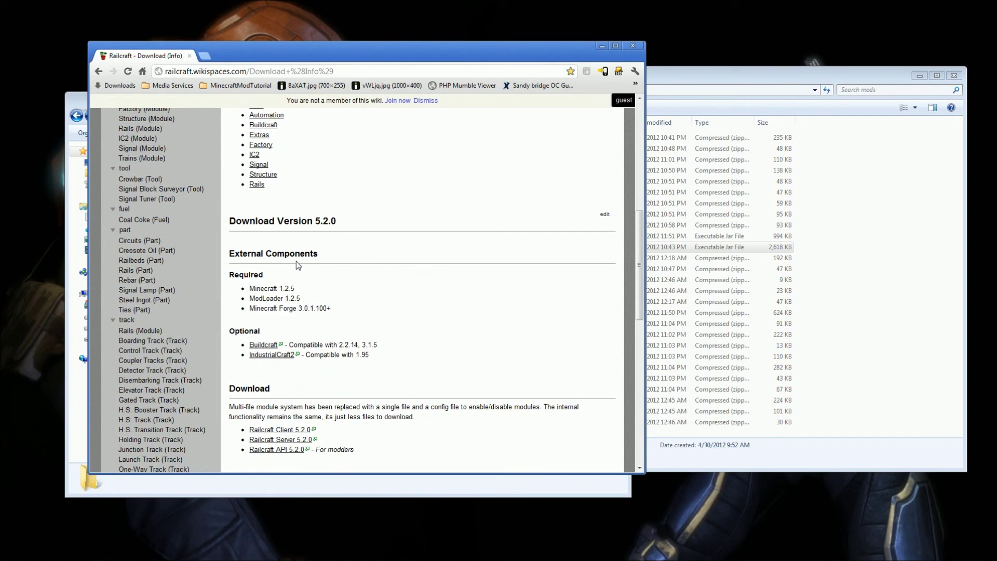
scroll(270, 260, down, 3)
scroll(266, 258, up, 3)
scroll(265, 259, down, 4)
scroll(268, 246, up, 2)
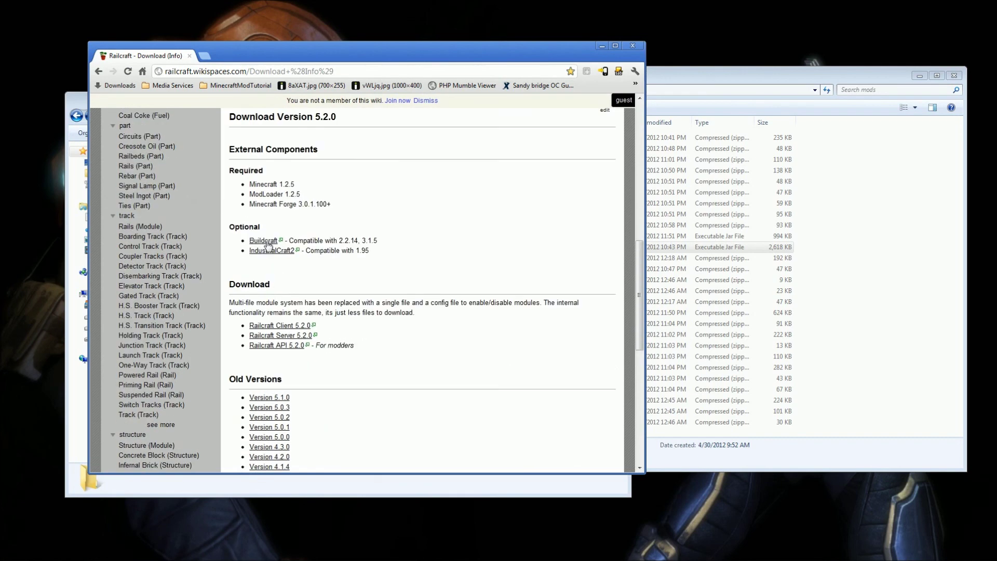
drag(237, 326, 311, 326)
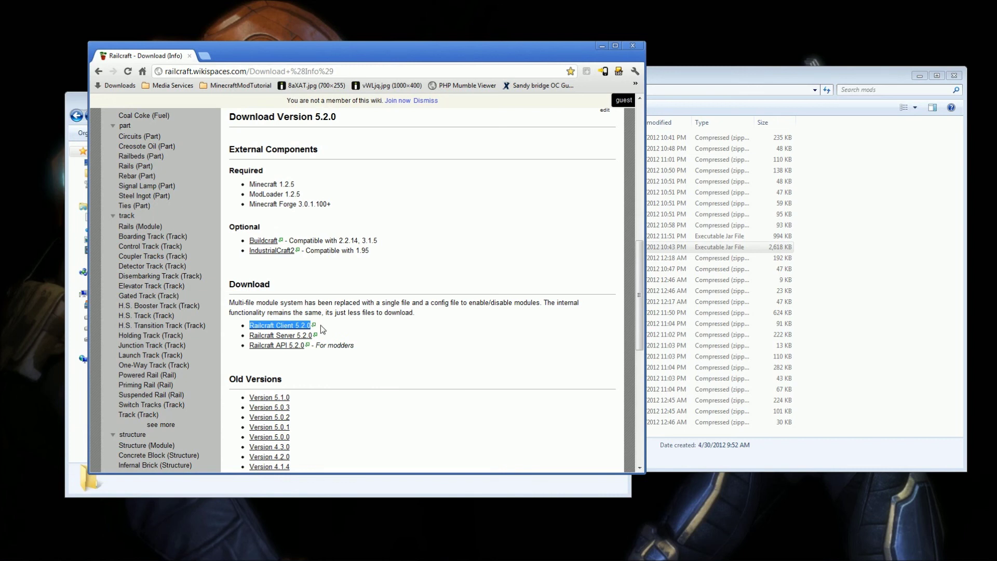
click(239, 85)
click(266, 247)
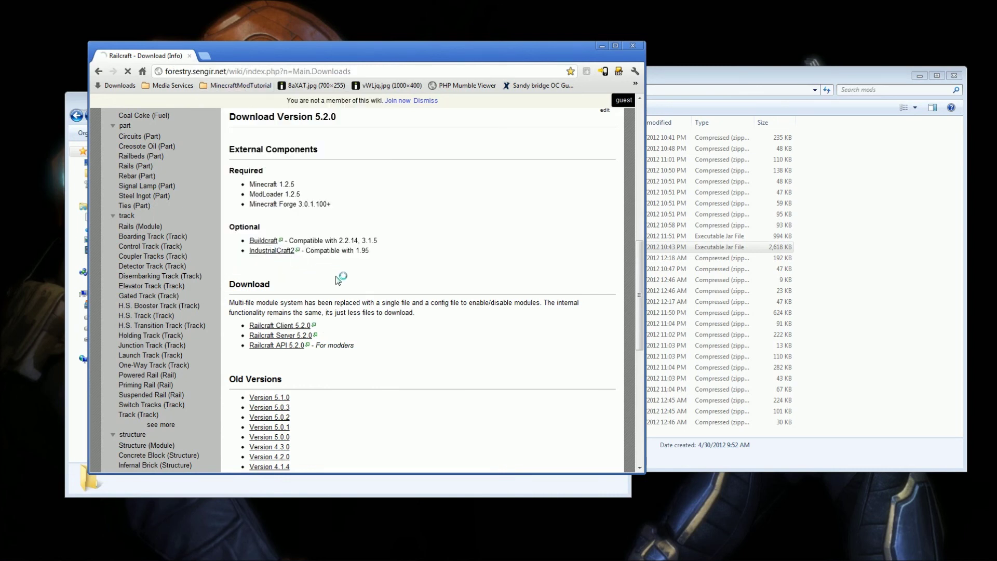
Compare Forestry's BuildCraft 3.1.5+ and 2.2.14+ versions and find the 1.4.4.4_bc2.2 client link.
scroll(300, 291, down, 4)
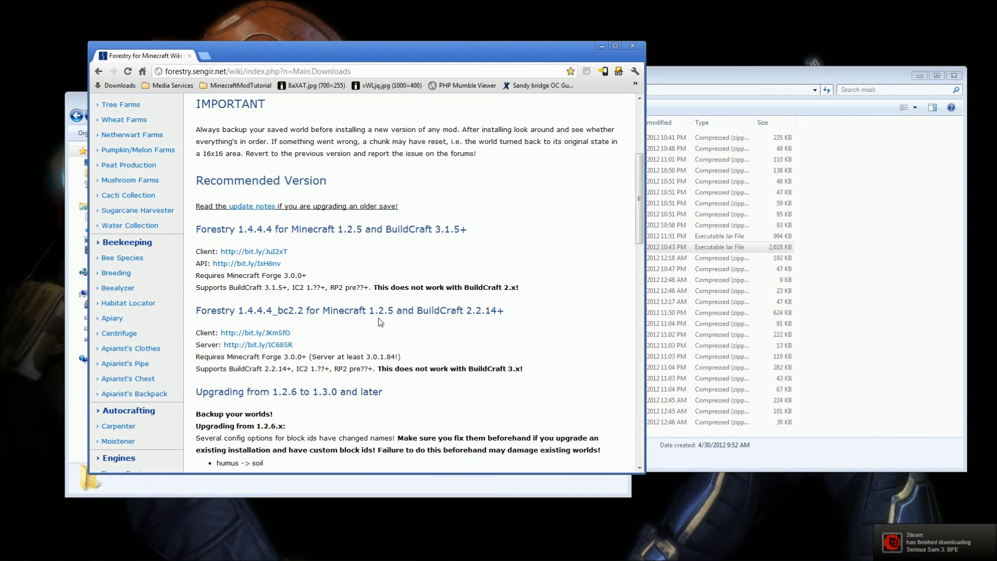
drag(391, 235, 468, 229)
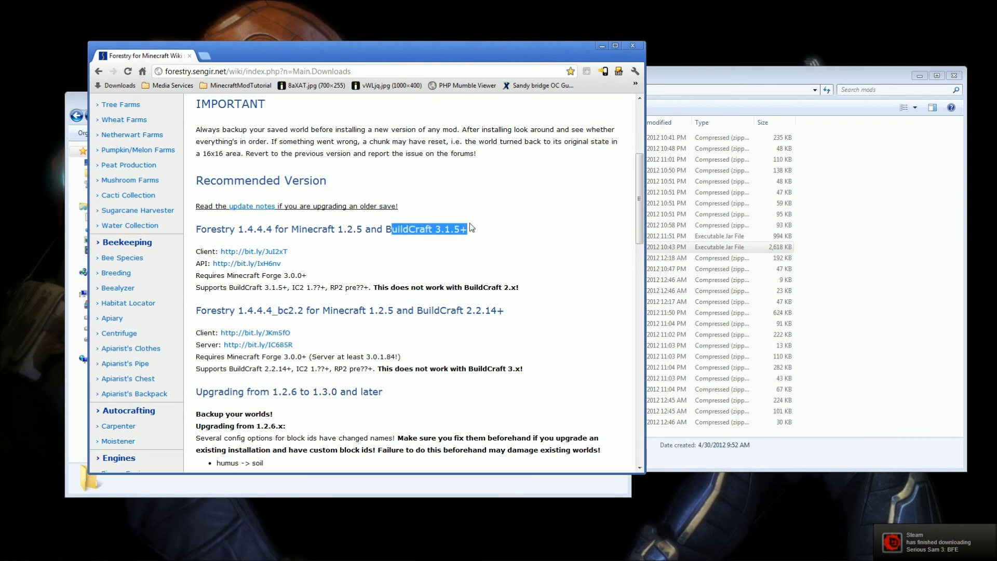
drag(447, 311, 486, 321)
click(408, 316)
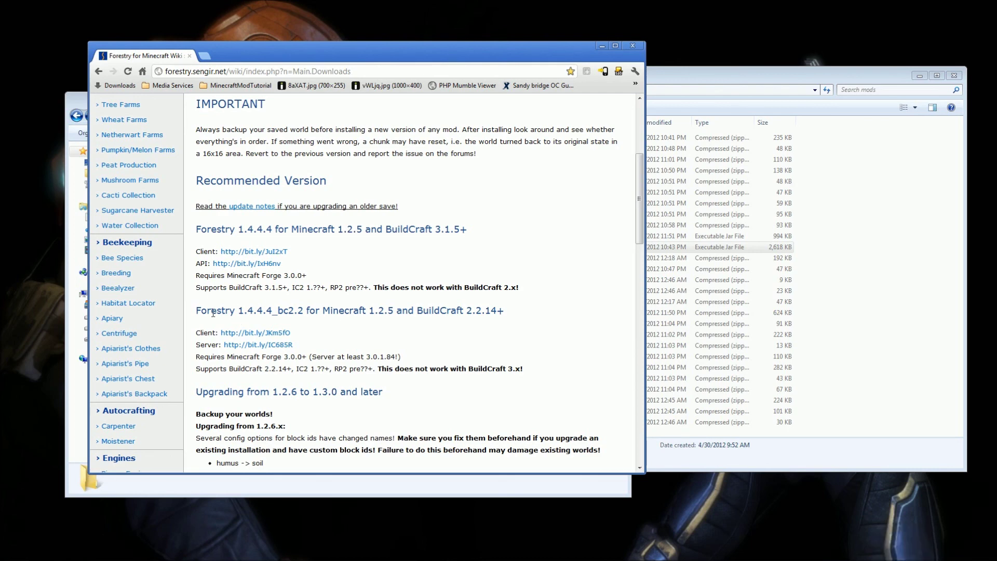
scroll(153, 305, down, 1)
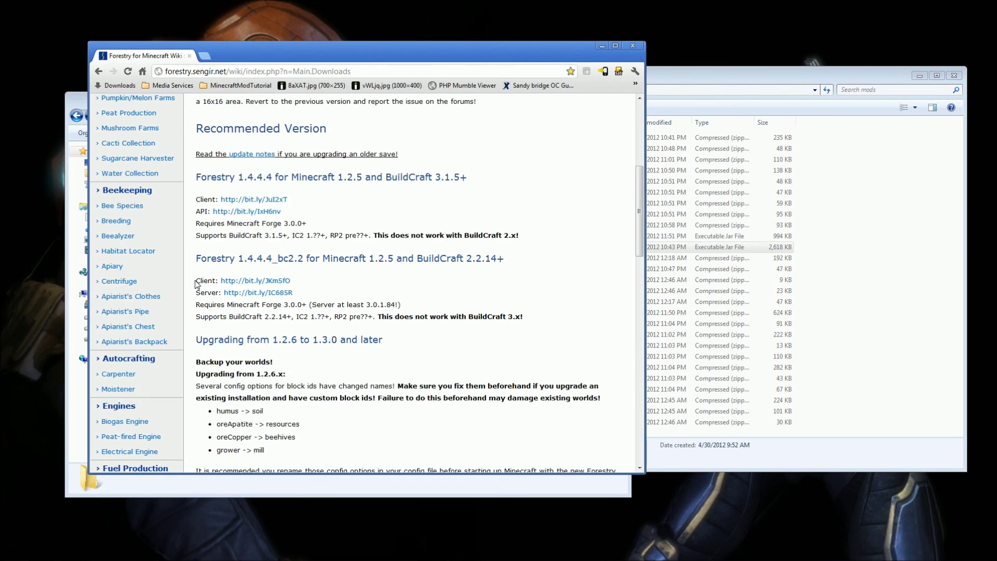
drag(197, 280, 289, 280)
click(313, 284)
click(240, 85)
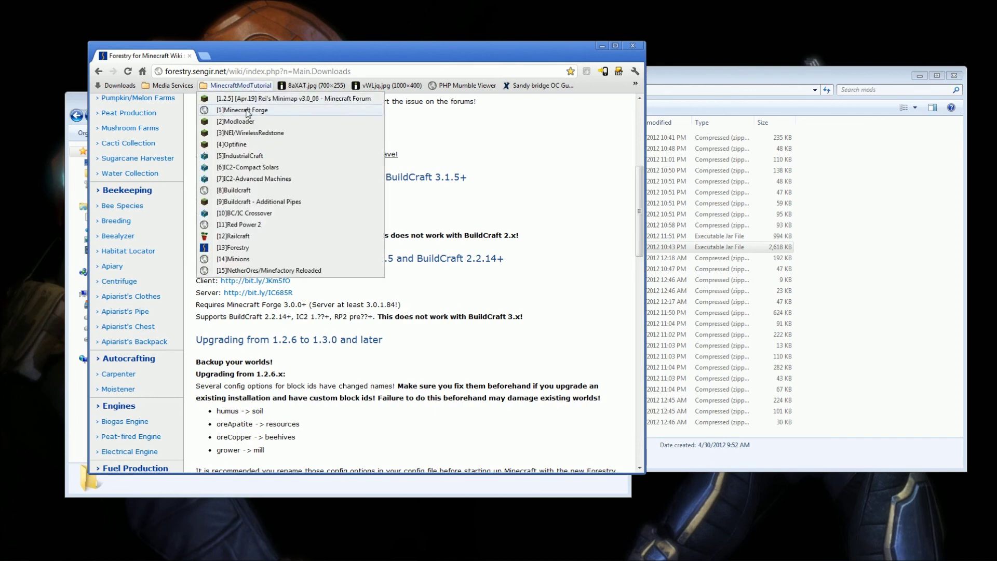
Find the Minefactory Reloaded 1.5.2 and Nether Ores 1.2.1 releases for Minecraft 1.2.5.
click(249, 270)
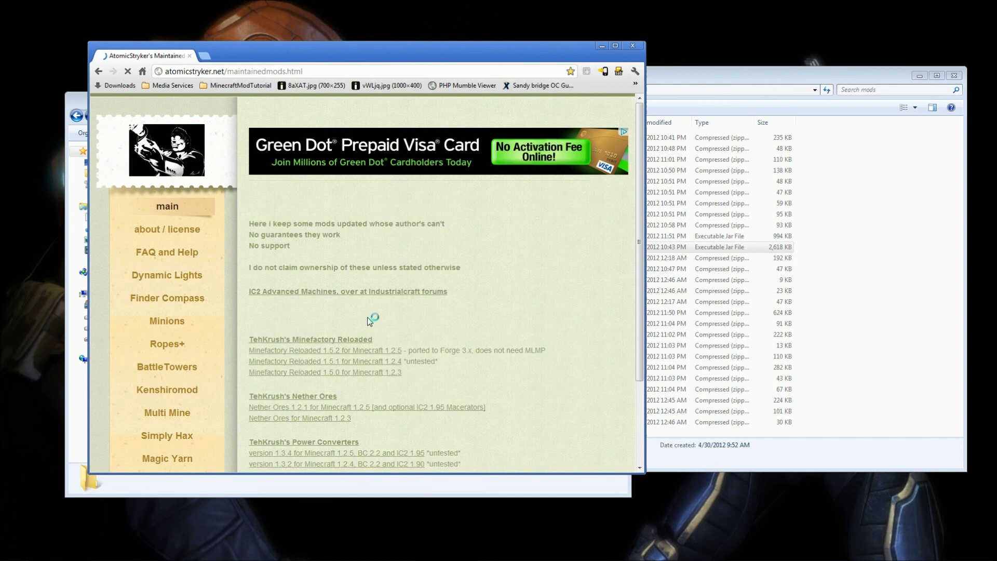
scroll(369, 318, down, 3)
scroll(370, 317, up, 1)
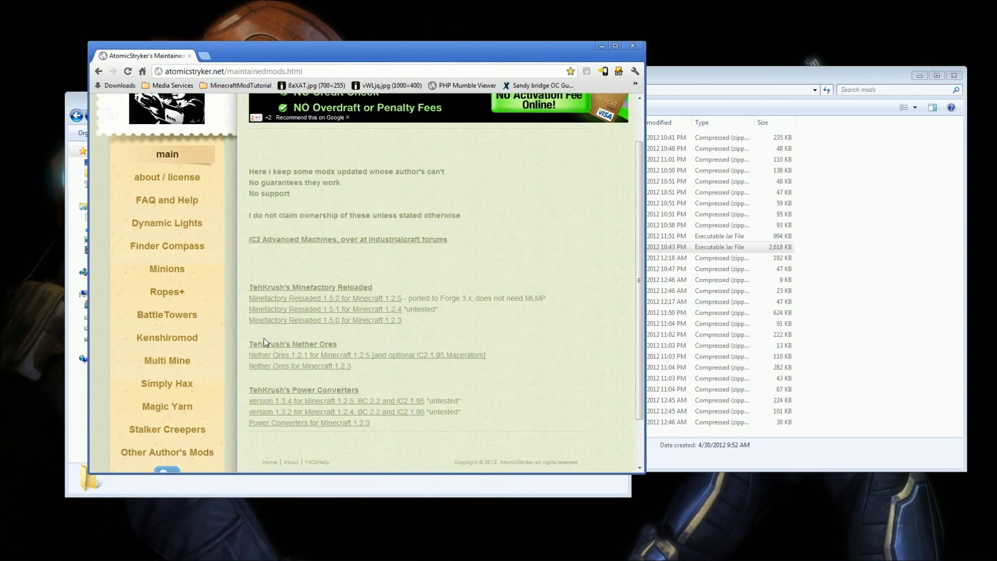
drag(249, 296, 546, 299)
click(496, 329)
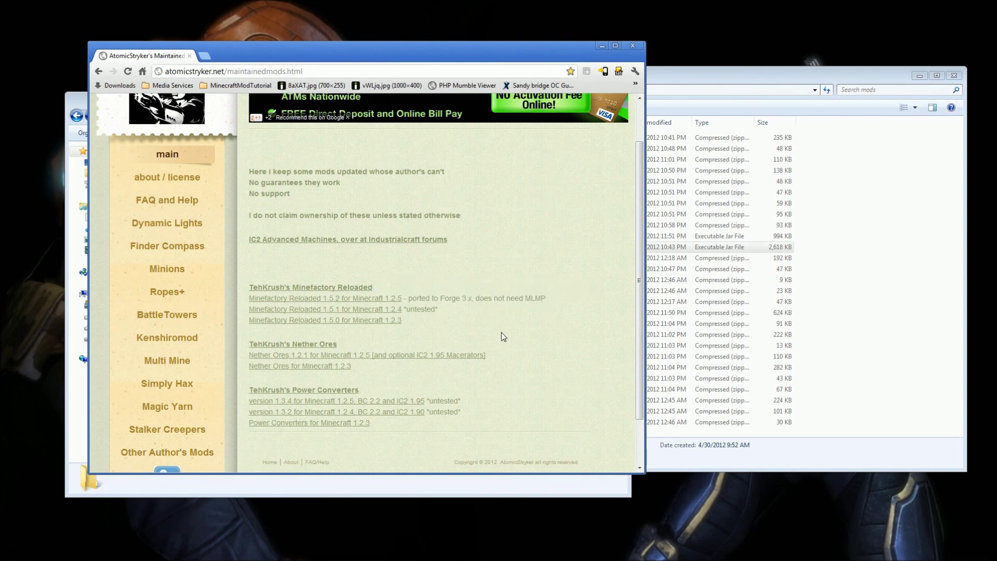
drag(509, 354, 249, 361)
click(239, 301)
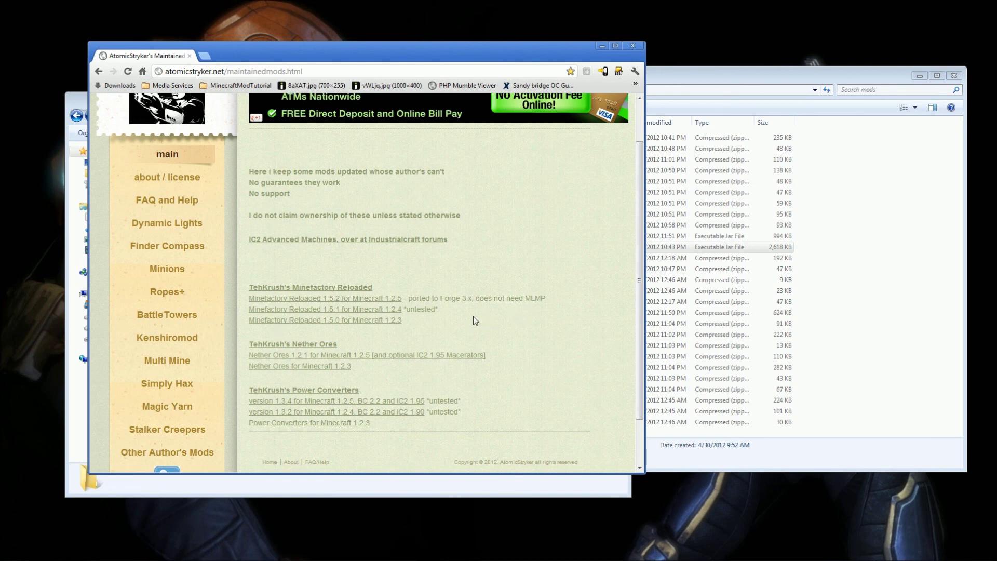
scroll(473, 316, up, 2)
click(265, 87)
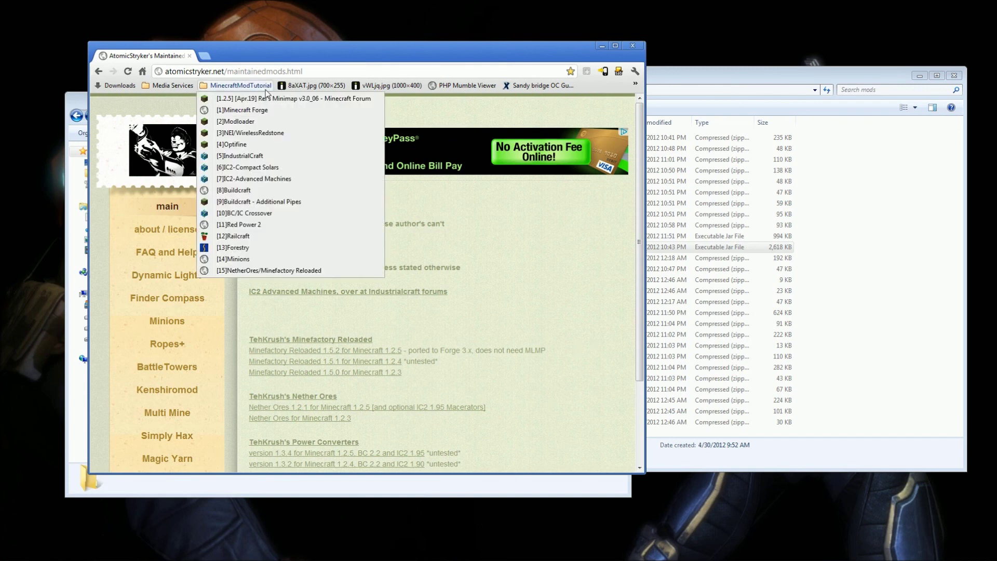
Open the Minions page and try the 1.2.4/1.2.5 ModLoaderMp Dropbox download, then return.
click(238, 259)
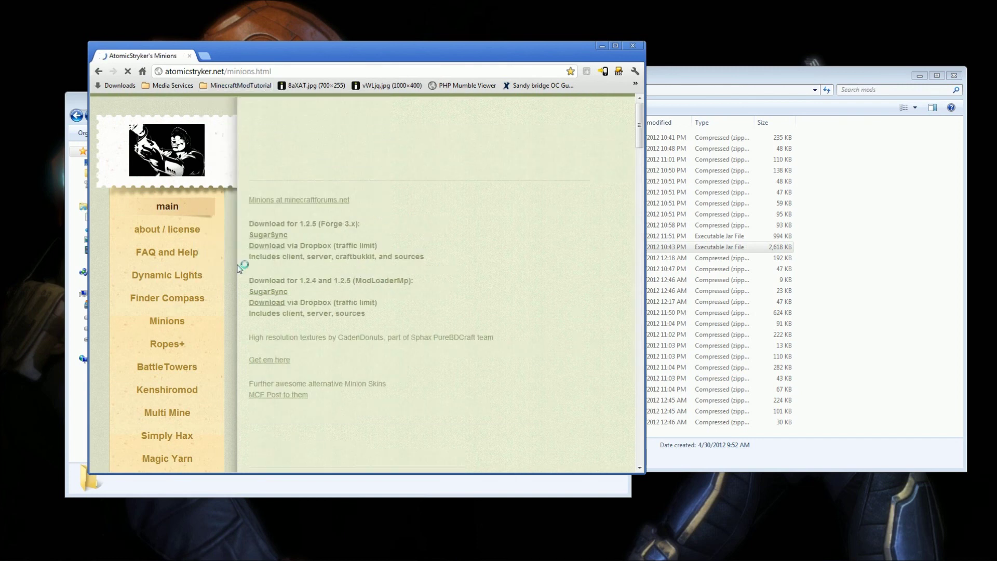
click(839, 290)
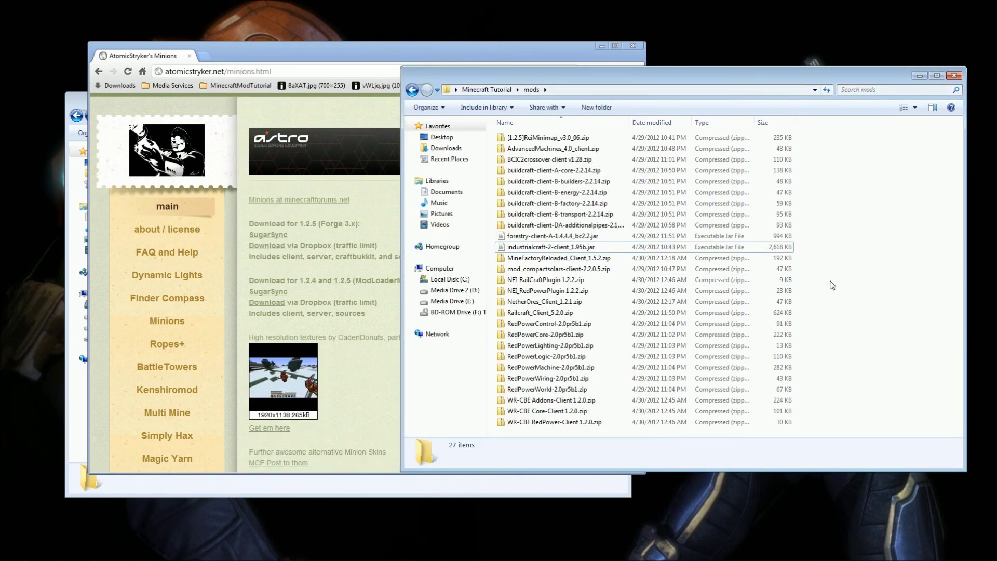
click(398, 256)
scroll(381, 310, down, 2)
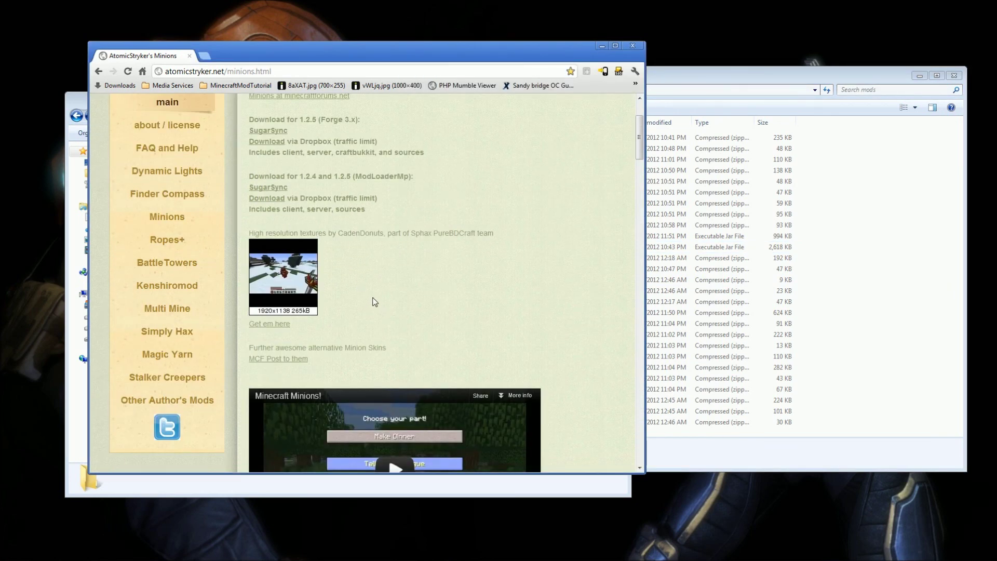
scroll(370, 304, up, 2)
click(265, 303)
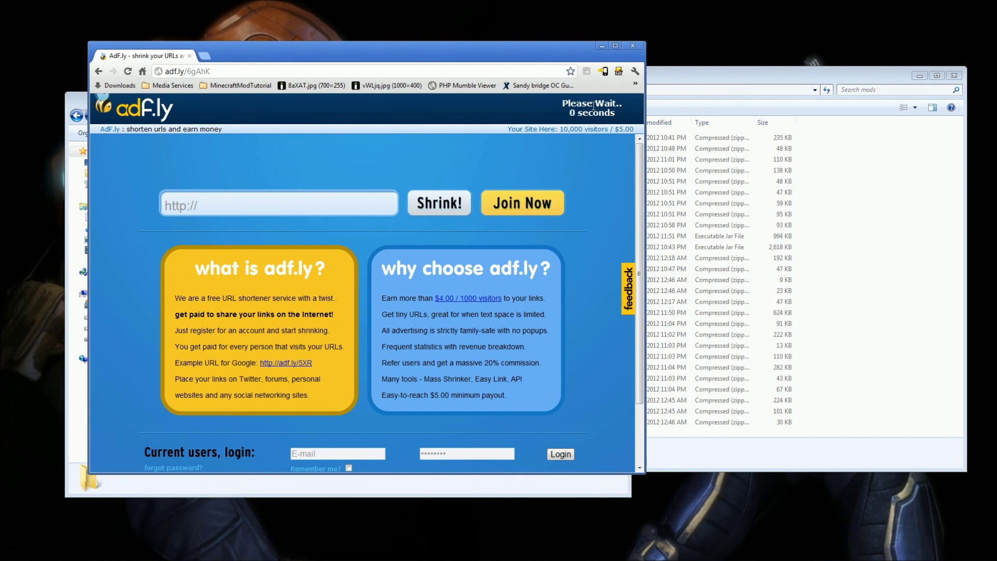
click(586, 110)
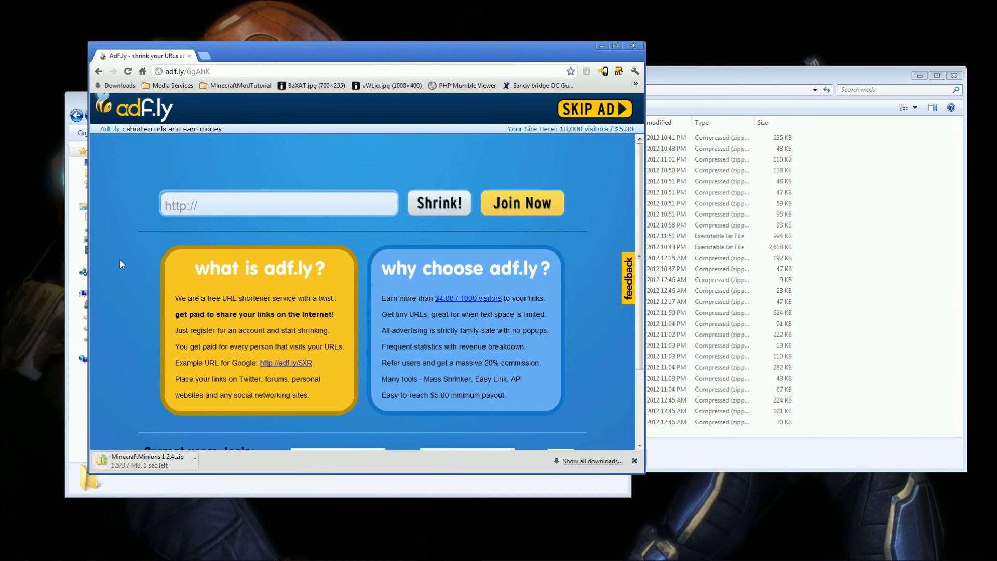
key(alt+Left)
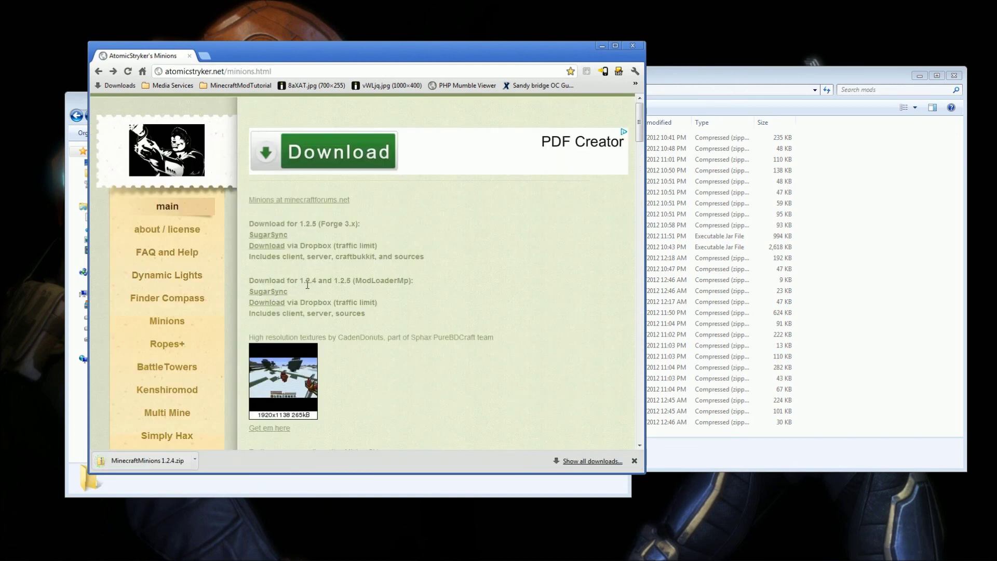
click(634, 461)
Download MinecraftMinions 1.2.5.zip via the Forge 3.x Dropbox link on SugarSync, then close that tab.
mouse_move(245, 219)
mouse_down()
mouse_move(312, 251)
mouse_move(427, 258)
mouse_move(261, 234)
mouse_move(249, 221)
mouse_up()
click(427, 258)
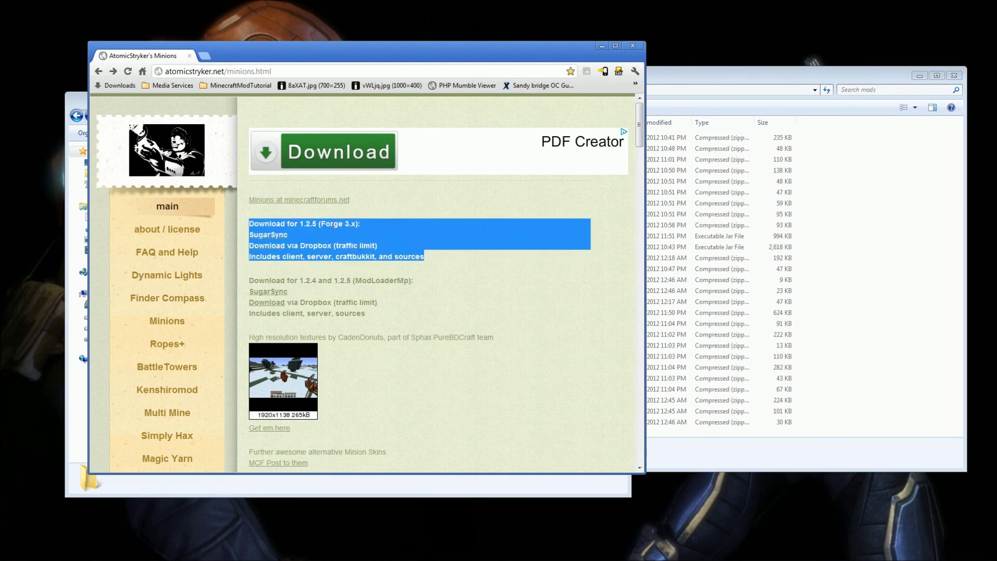
drag(287, 281, 387, 305)
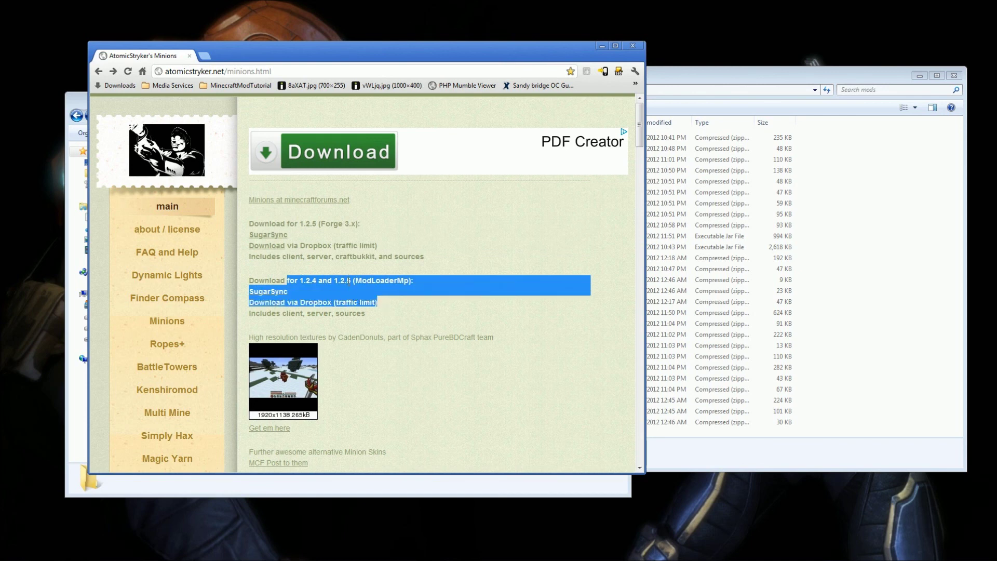
drag(267, 223, 287, 234)
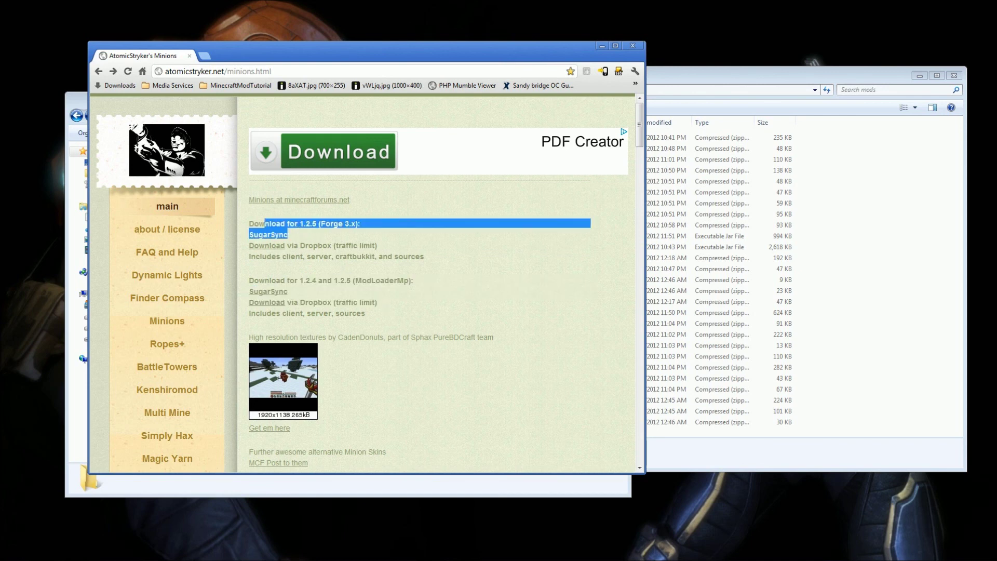
click(345, 242)
click(266, 246)
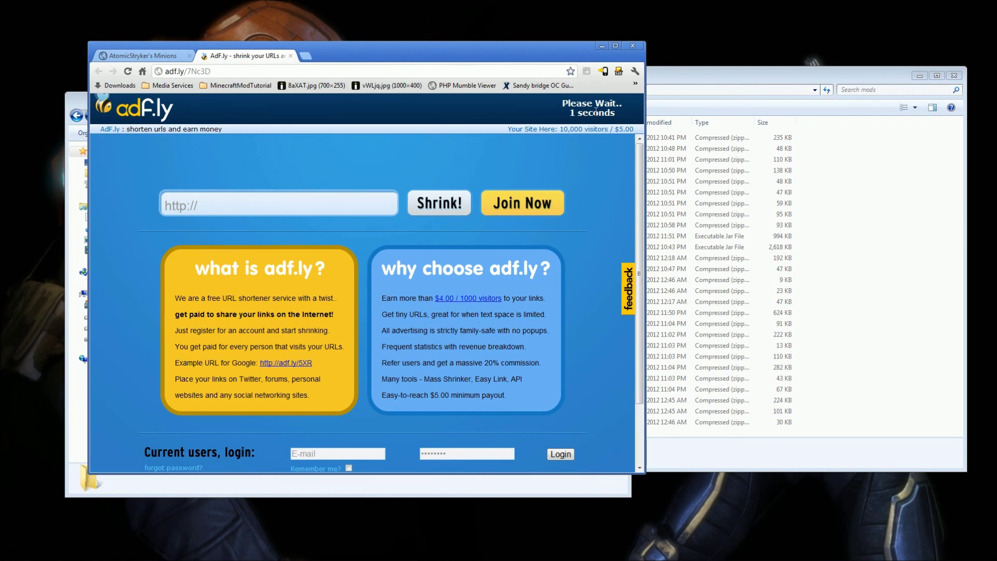
click(600, 110)
click(399, 183)
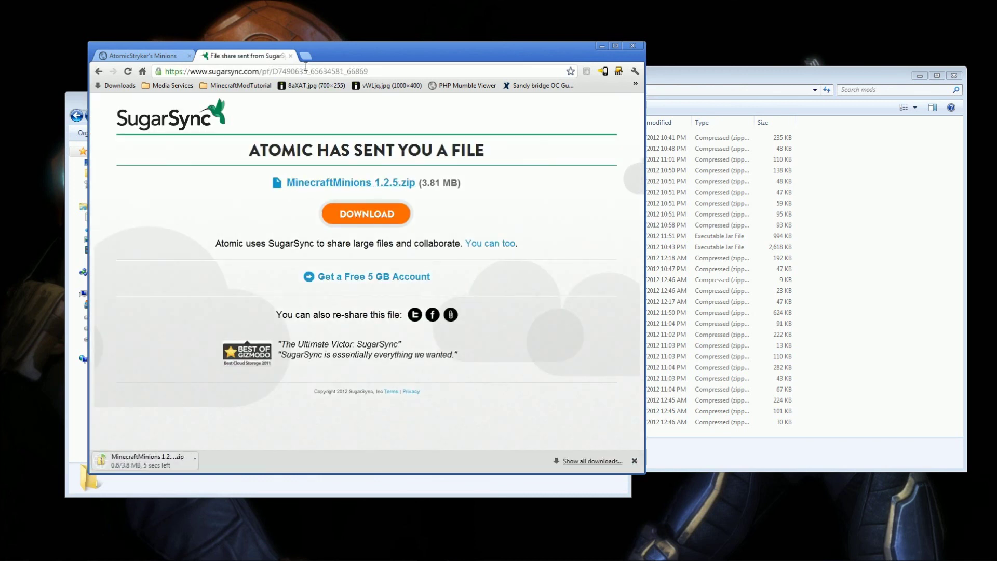
click(290, 56)
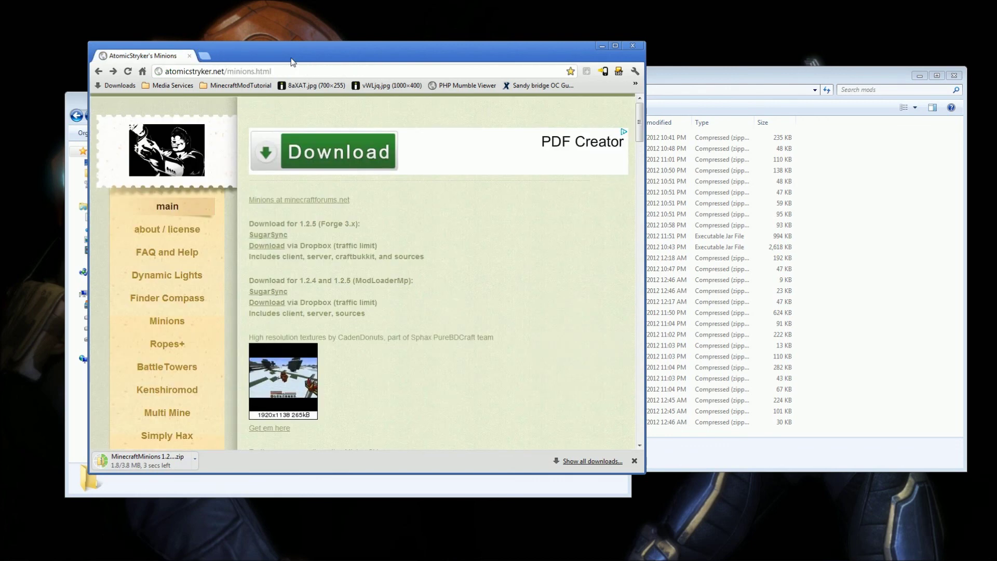
Open the Minions zip and browse to CLIENT > put content into .minecraft folder.
drag(361, 66, 679, 68)
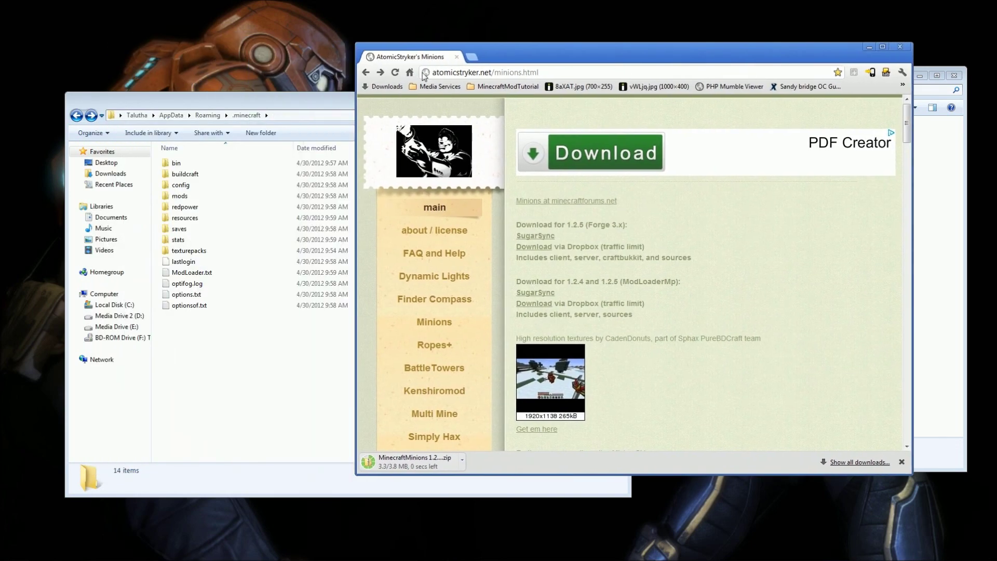
click(419, 456)
drag(320, 93, 556, 69)
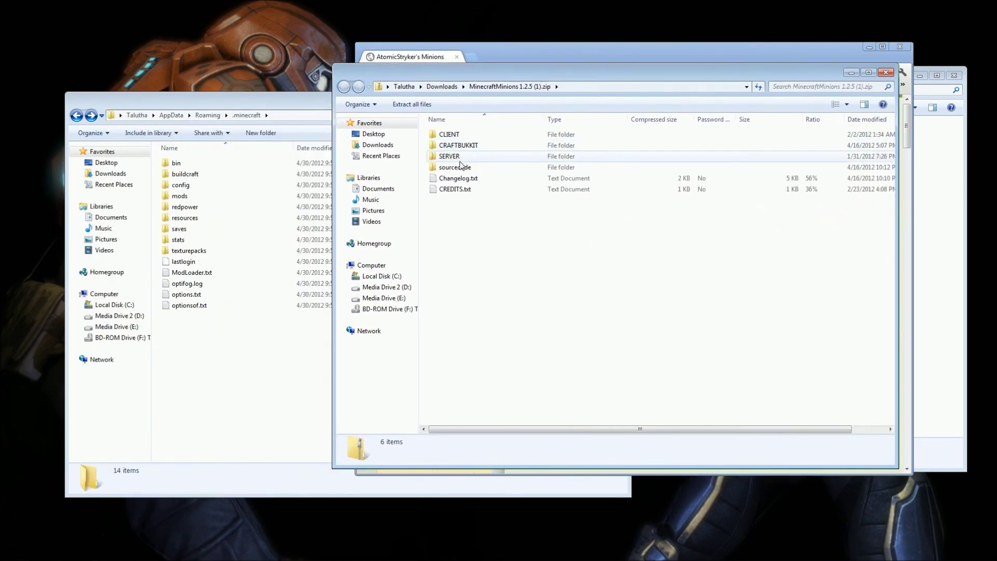
double_click(465, 137)
double_click(464, 140)
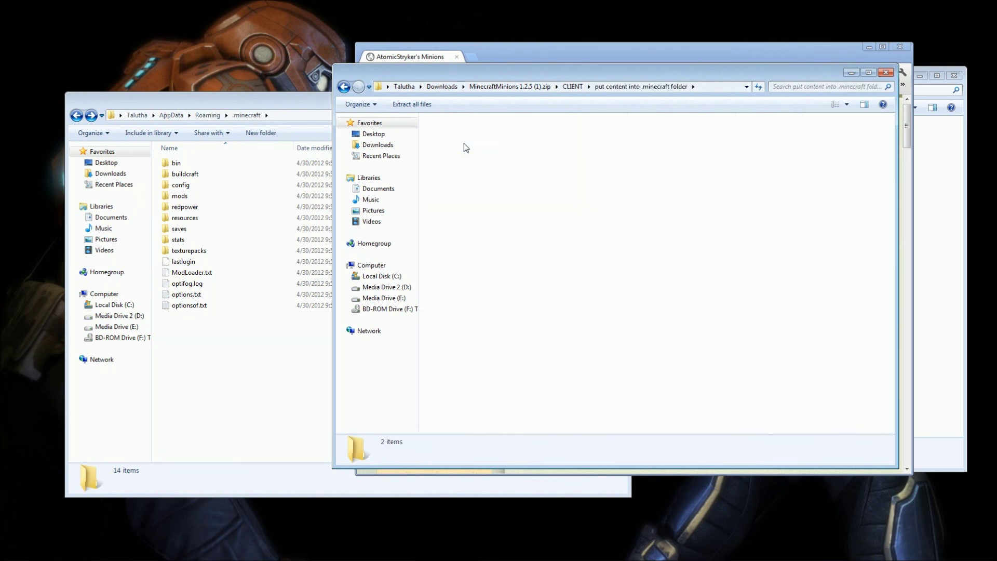
key(BackSpace)
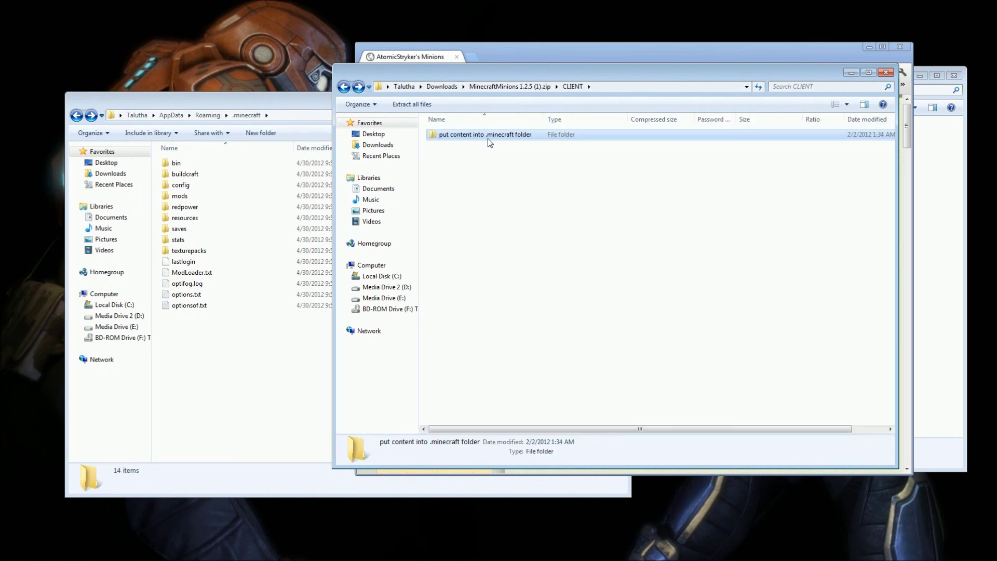
double_click(487, 138)
Copy the mods and resources folders into .minecraft, confirm both merges, and close the zip window.
drag(479, 179, 453, 136)
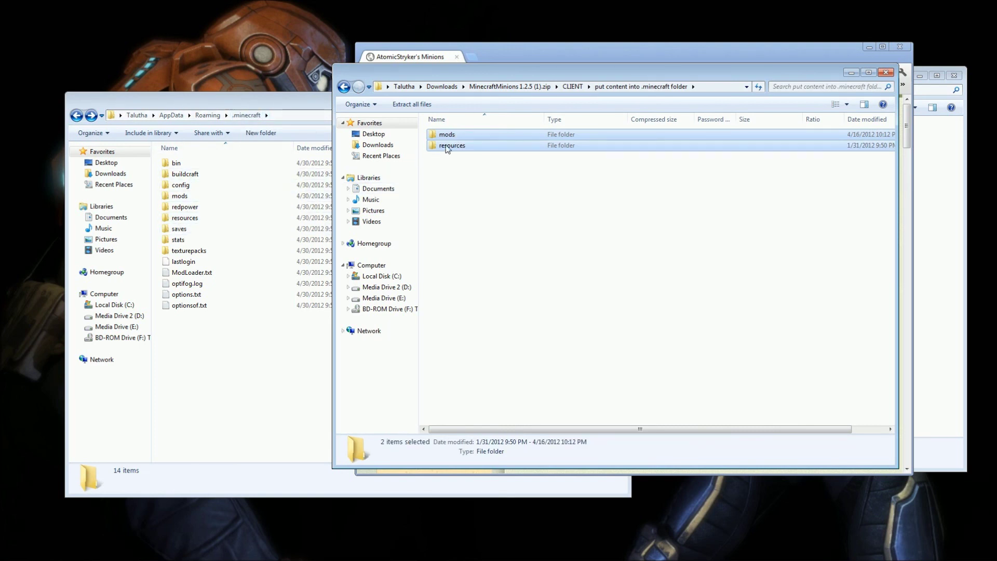
drag(333, 283, 259, 390)
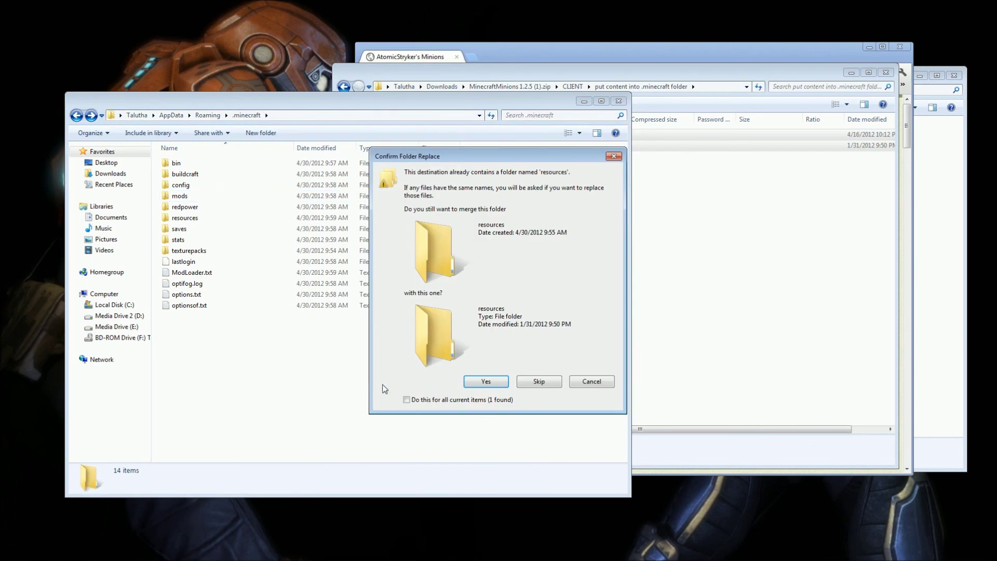
click(486, 381)
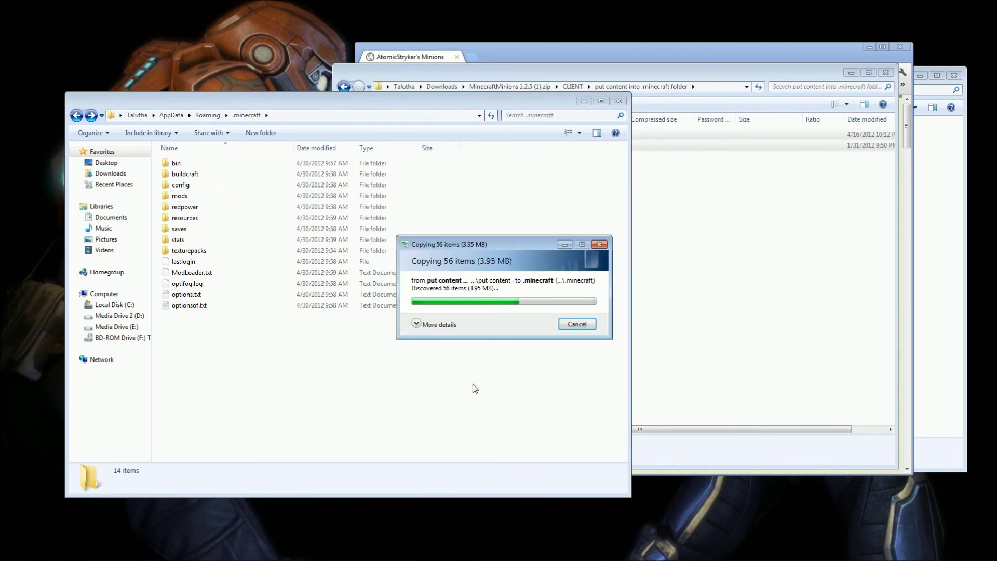
click(473, 385)
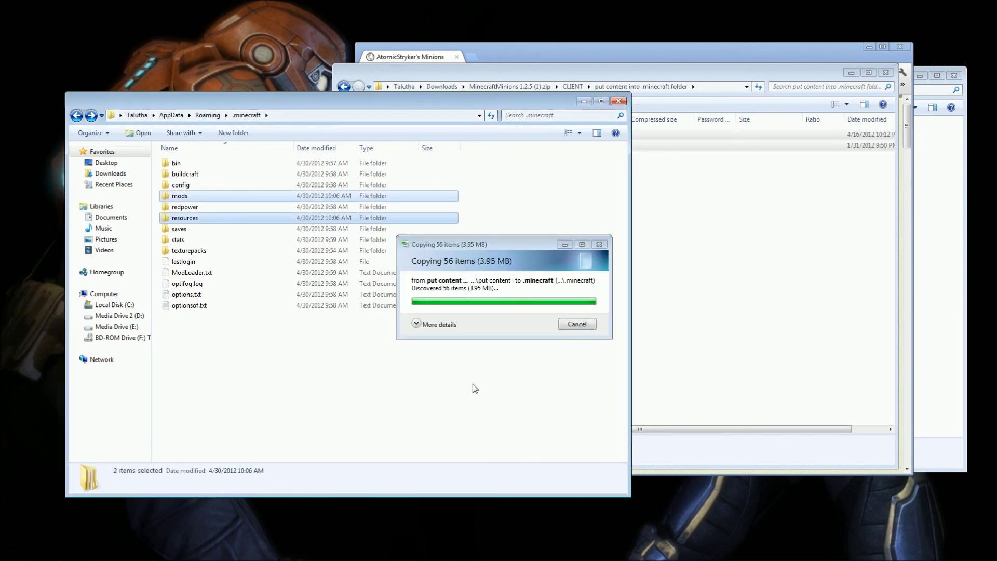
click(473, 387)
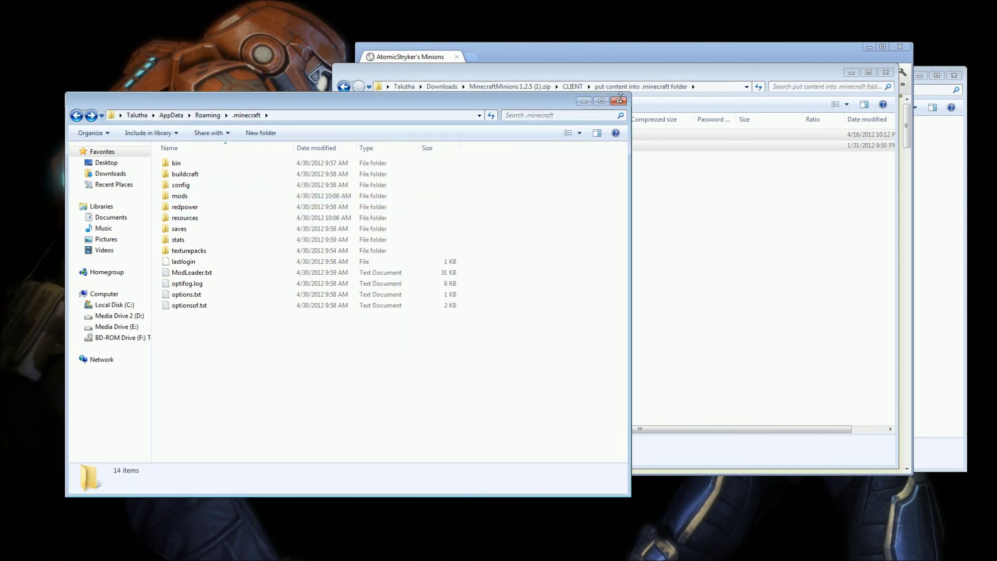
drag(676, 74, 631, 79)
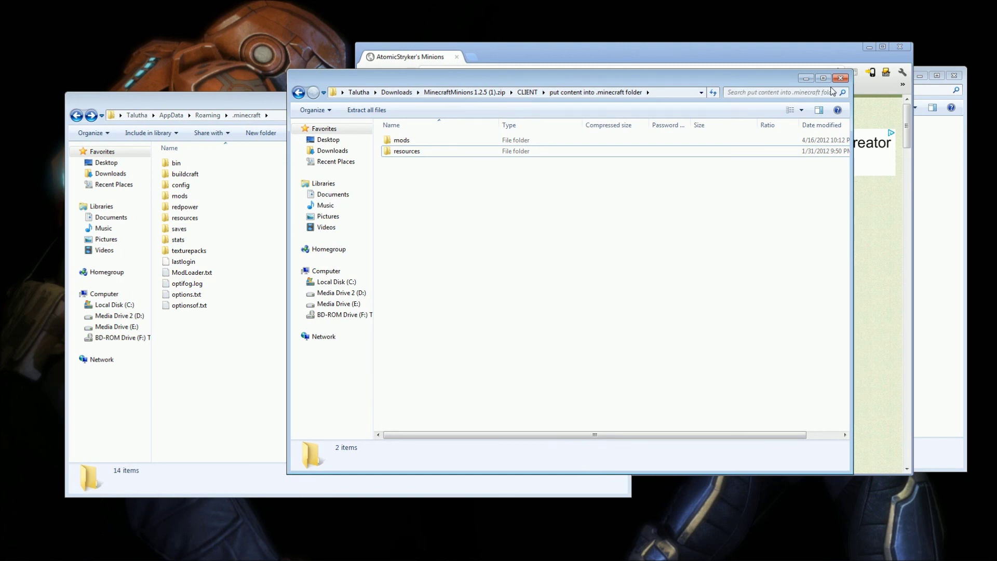
click(840, 78)
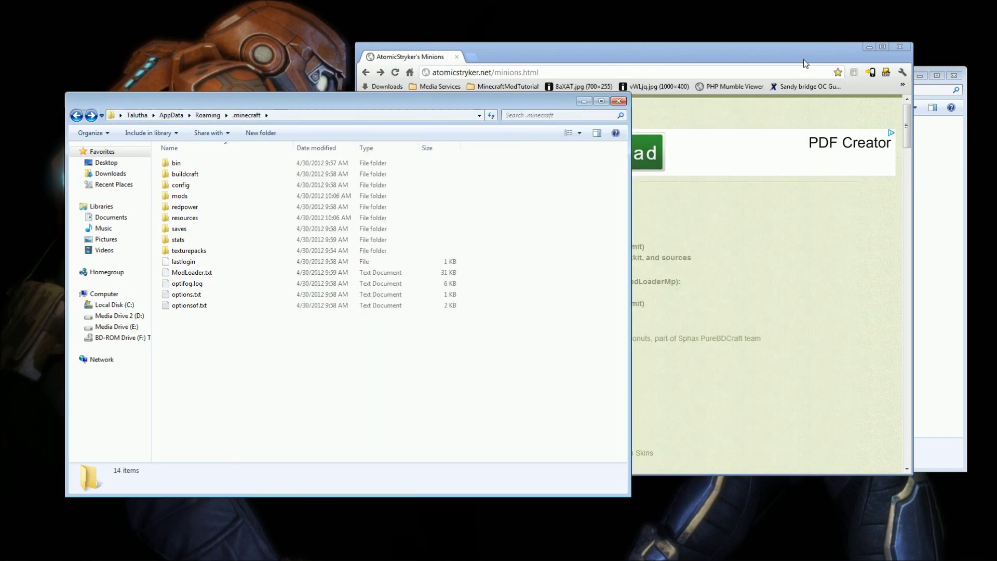